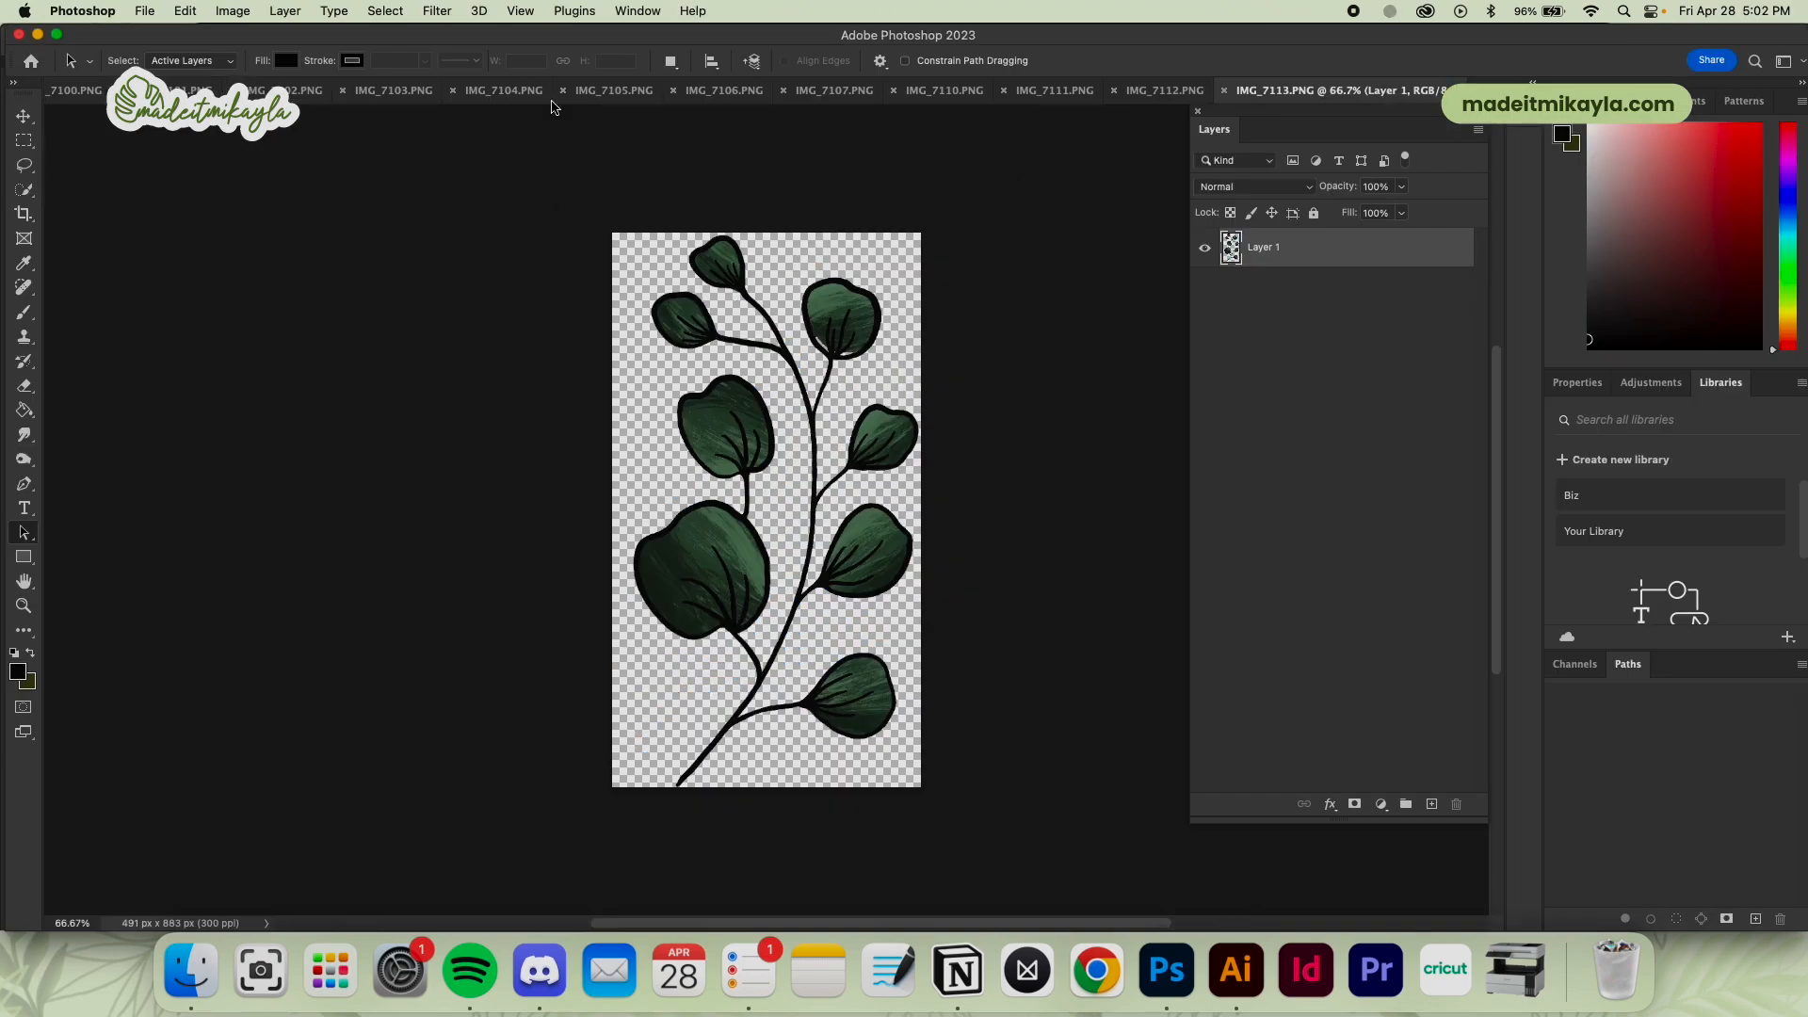
{"action": "right_click", "coordinate": [891, 471]}
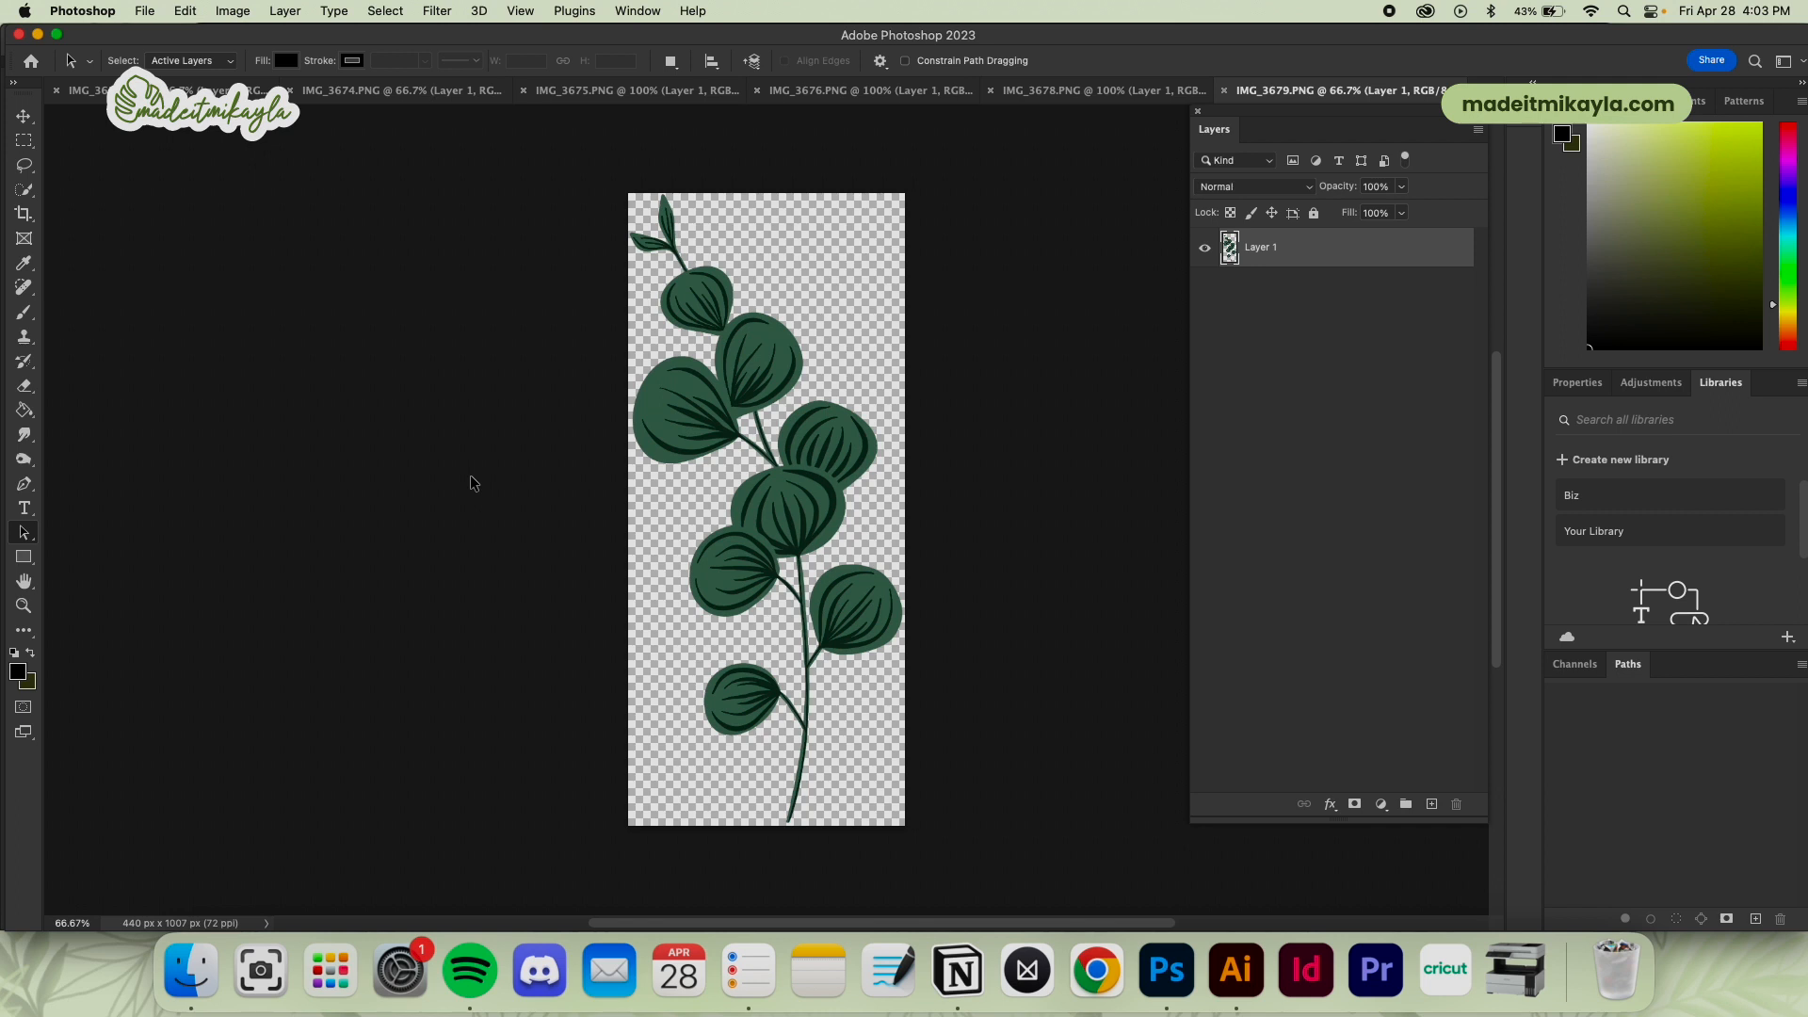
Load Layer 1's branch outline as a selection and make a work path from it with a tolerance of 2.0 pixels
{"action": "left_click", "coordinate": [1232, 256], "text": "super"}
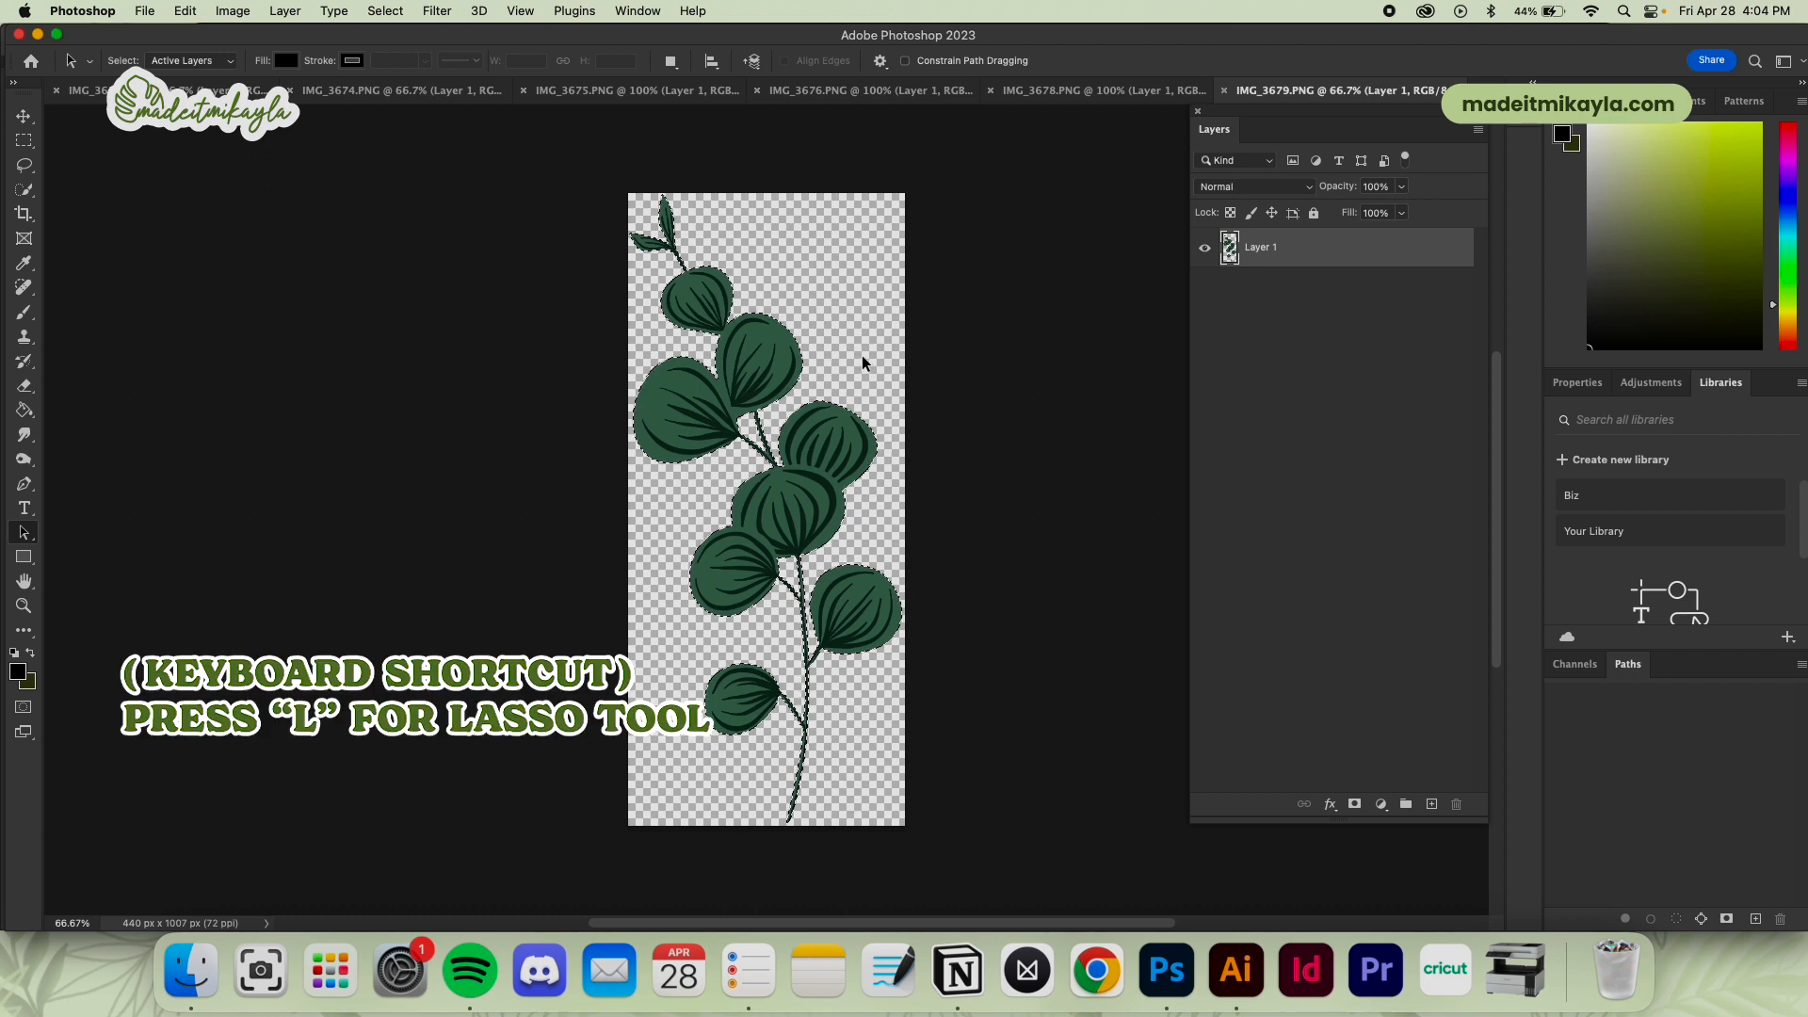
{"action": "key", "text": "l"}
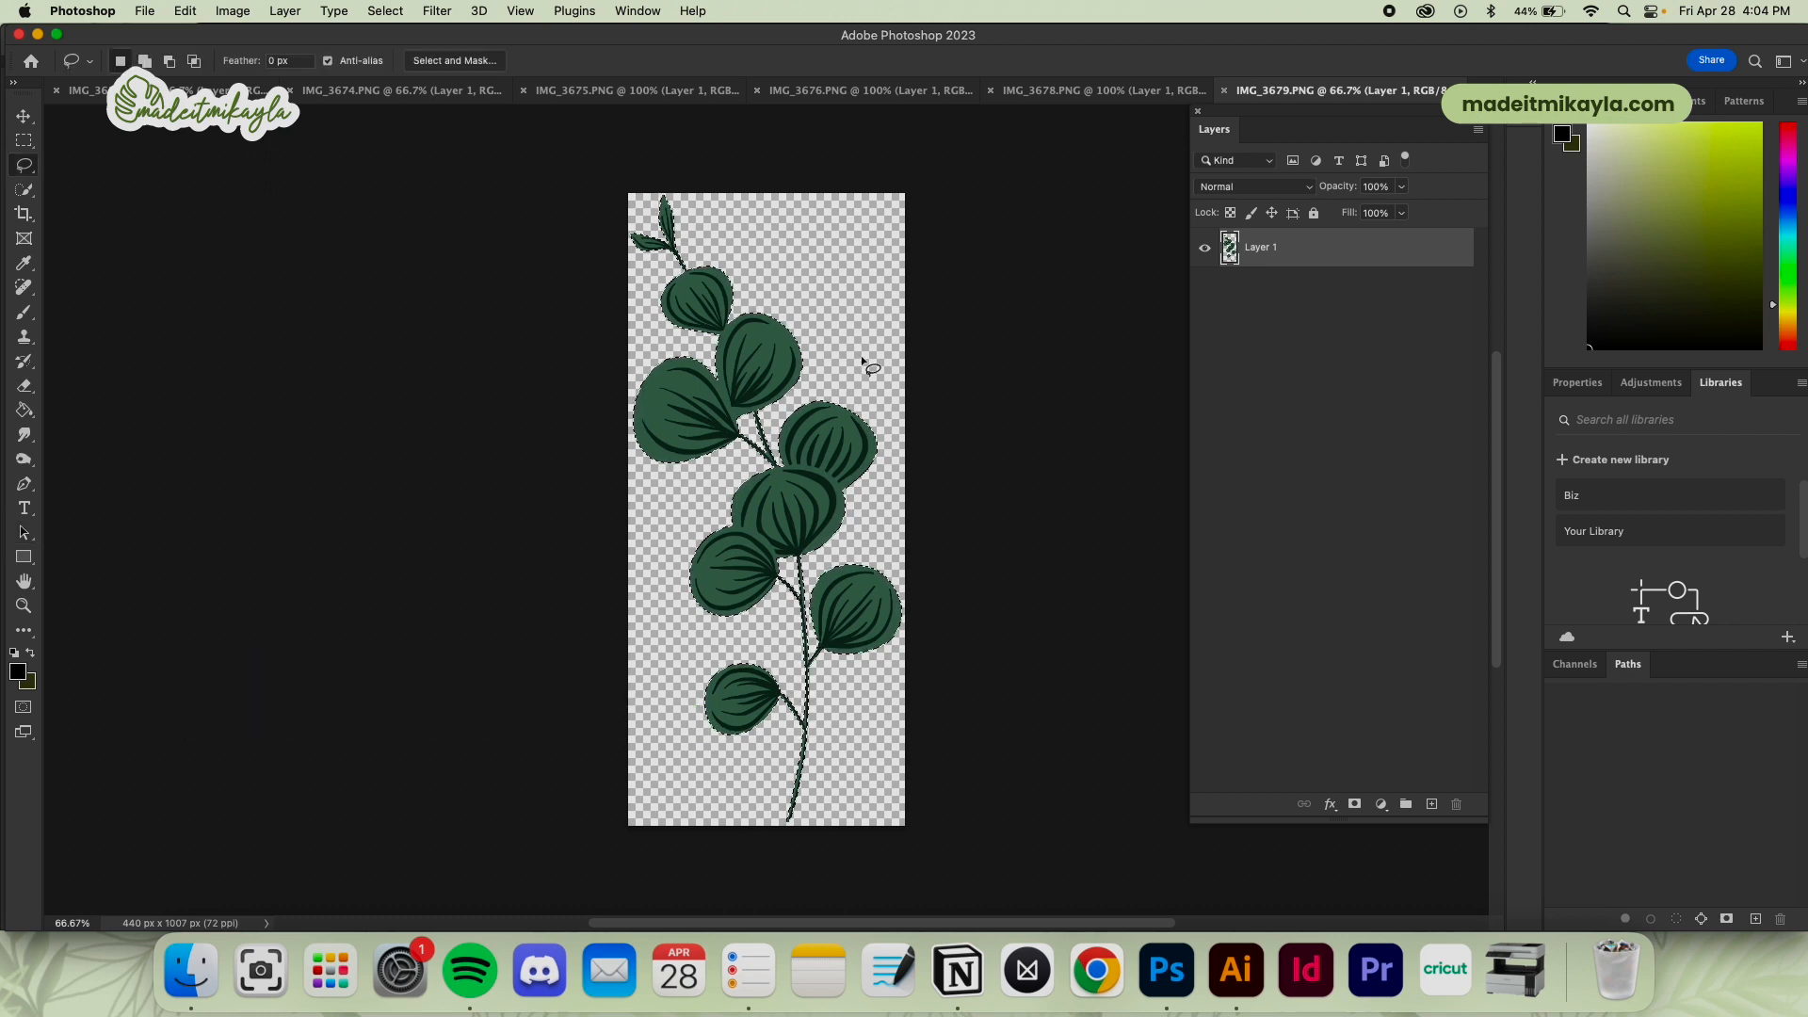
{"action": "right_click", "coordinate": [840, 426]}
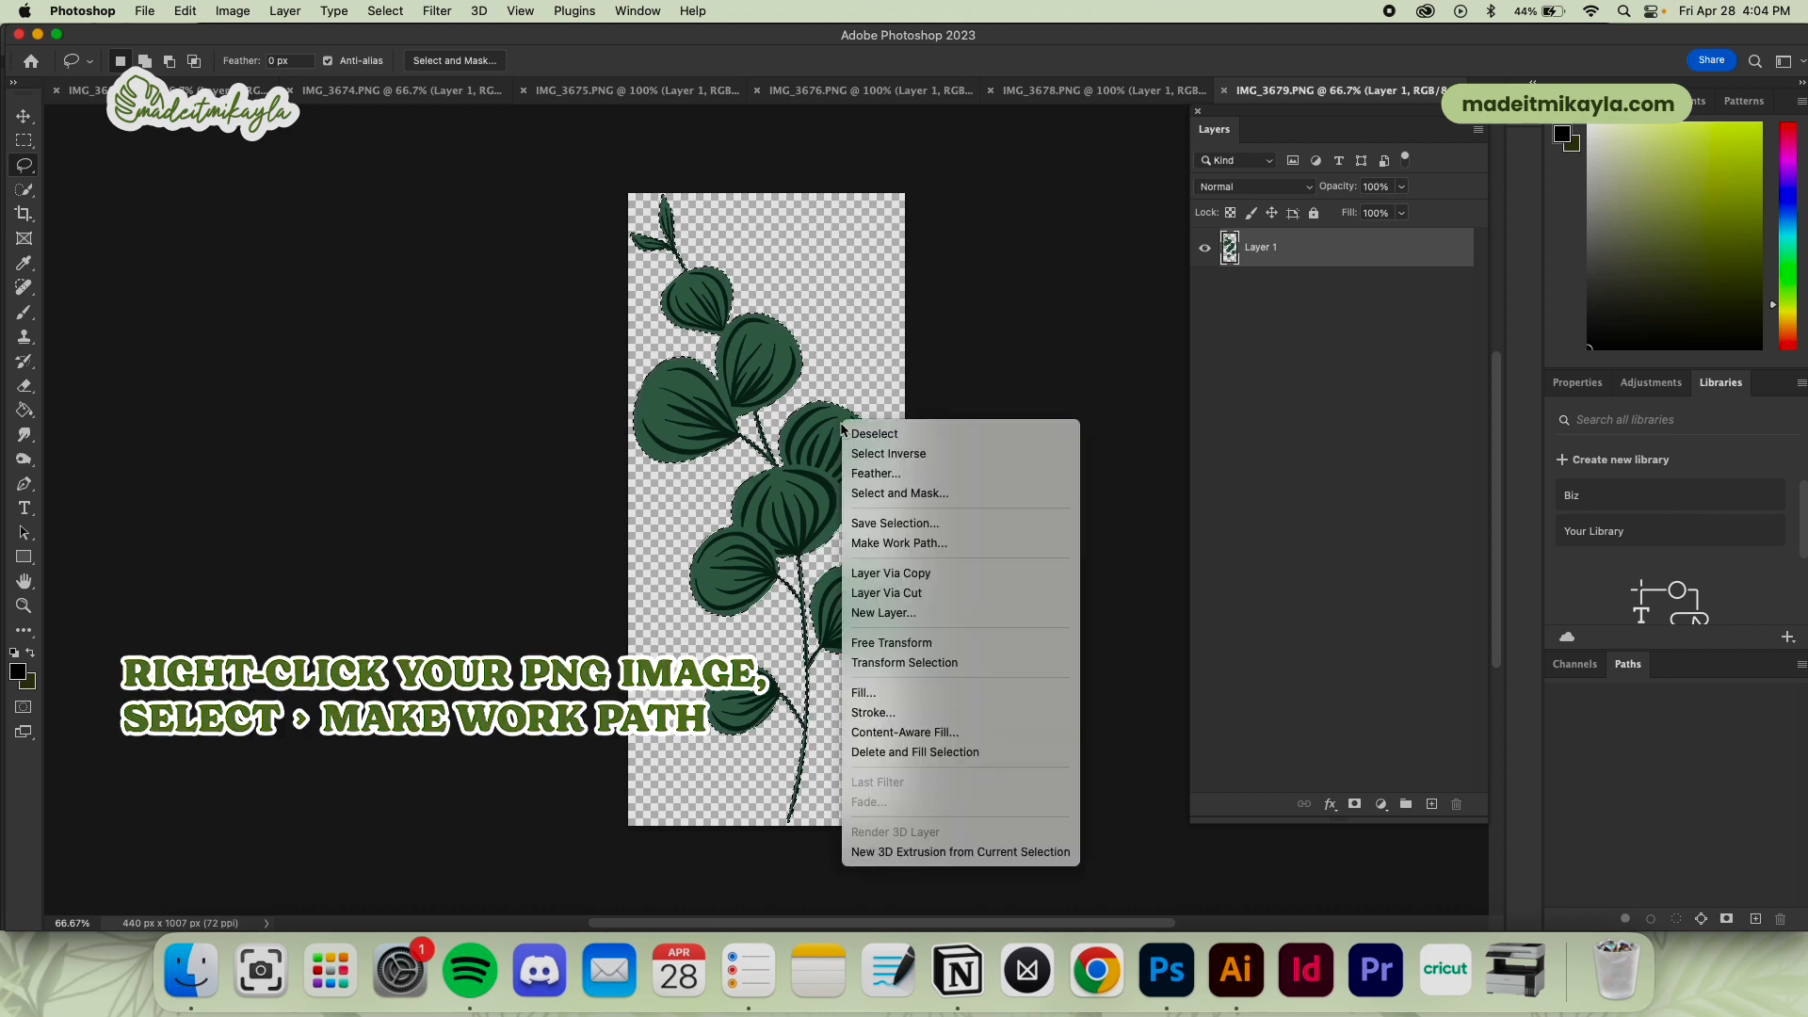
{"action": "left_click", "coordinate": [841, 426]}
{"action": "right_click", "coordinate": [848, 435]}
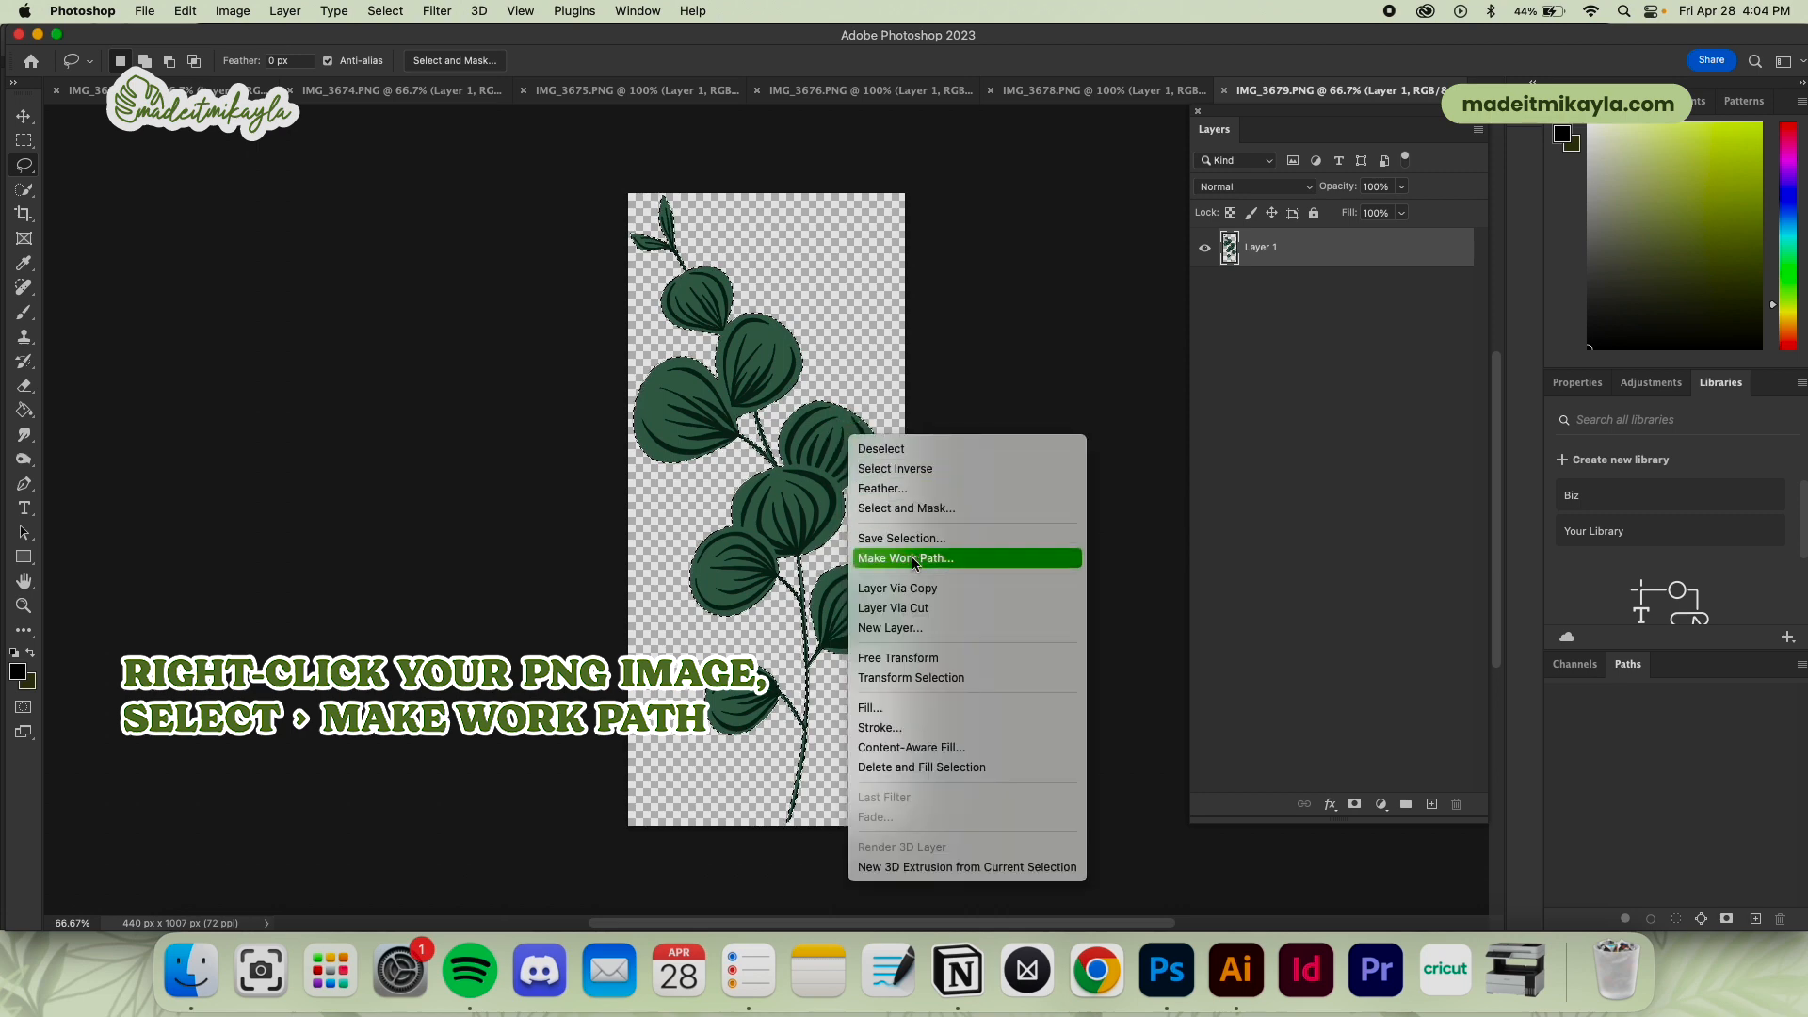
{"action": "left_click", "coordinate": [951, 558]}
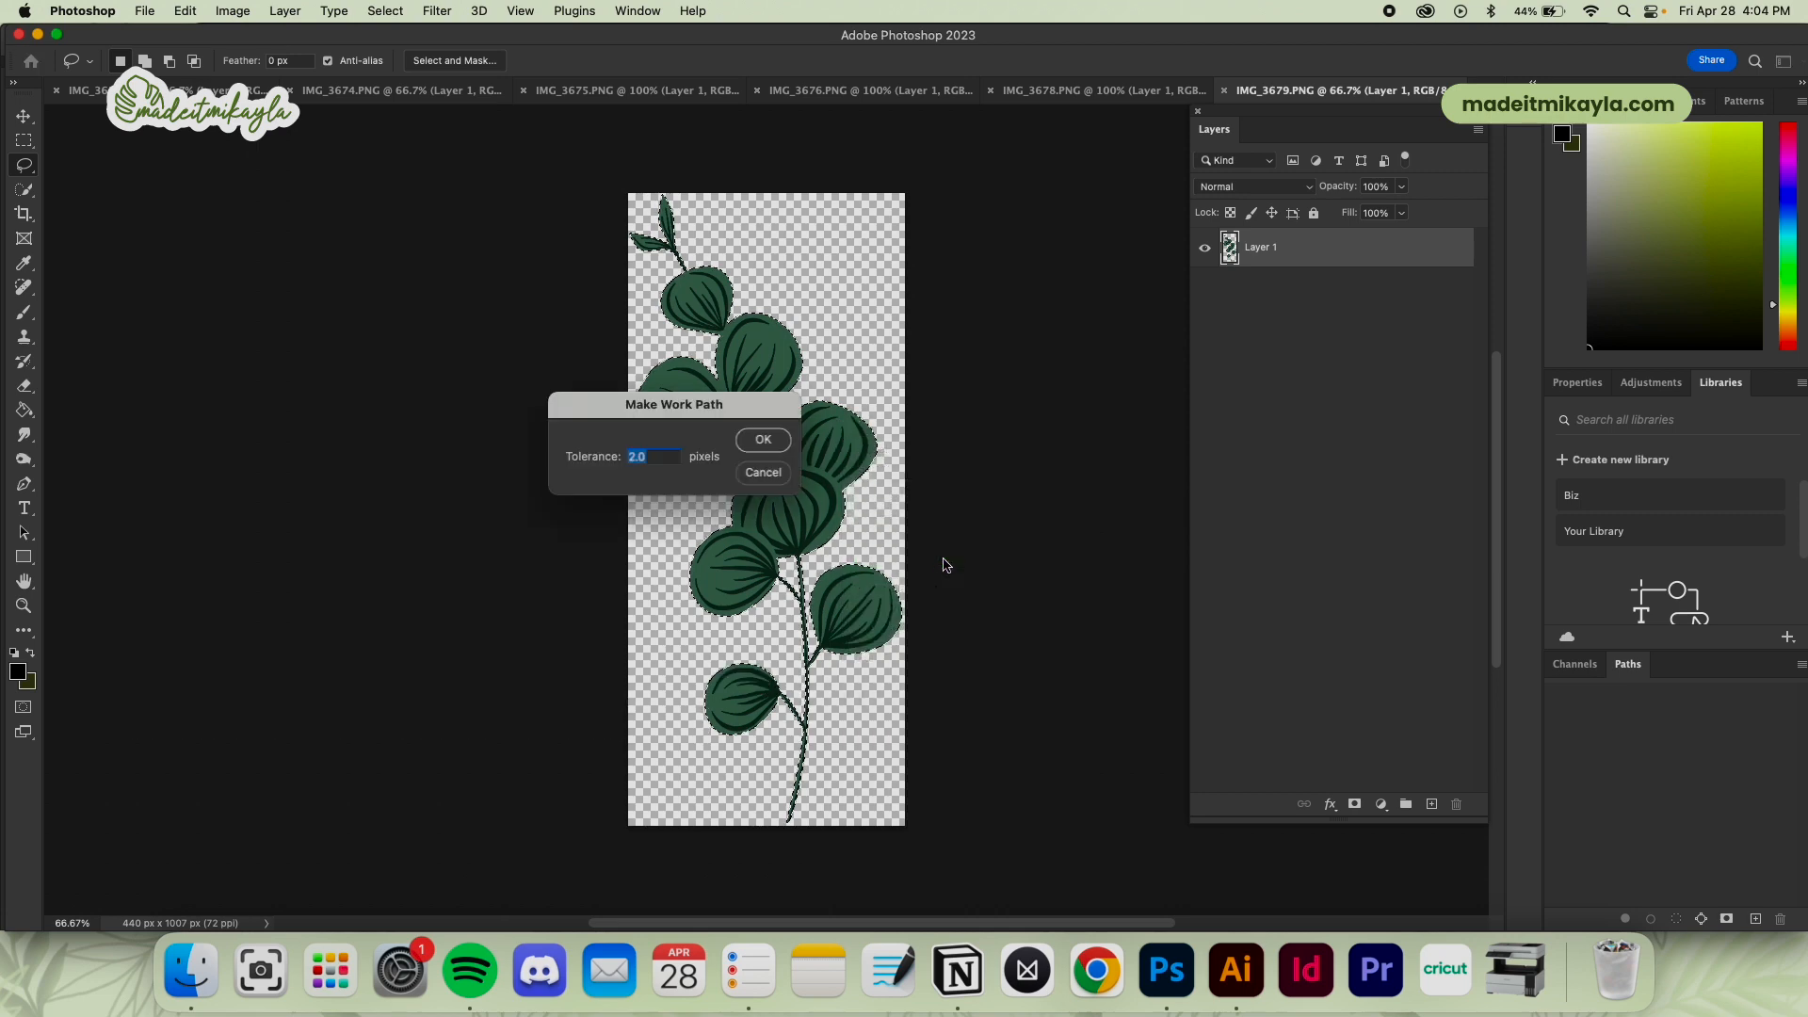
{"action": "left_click", "coordinate": [763, 441]}
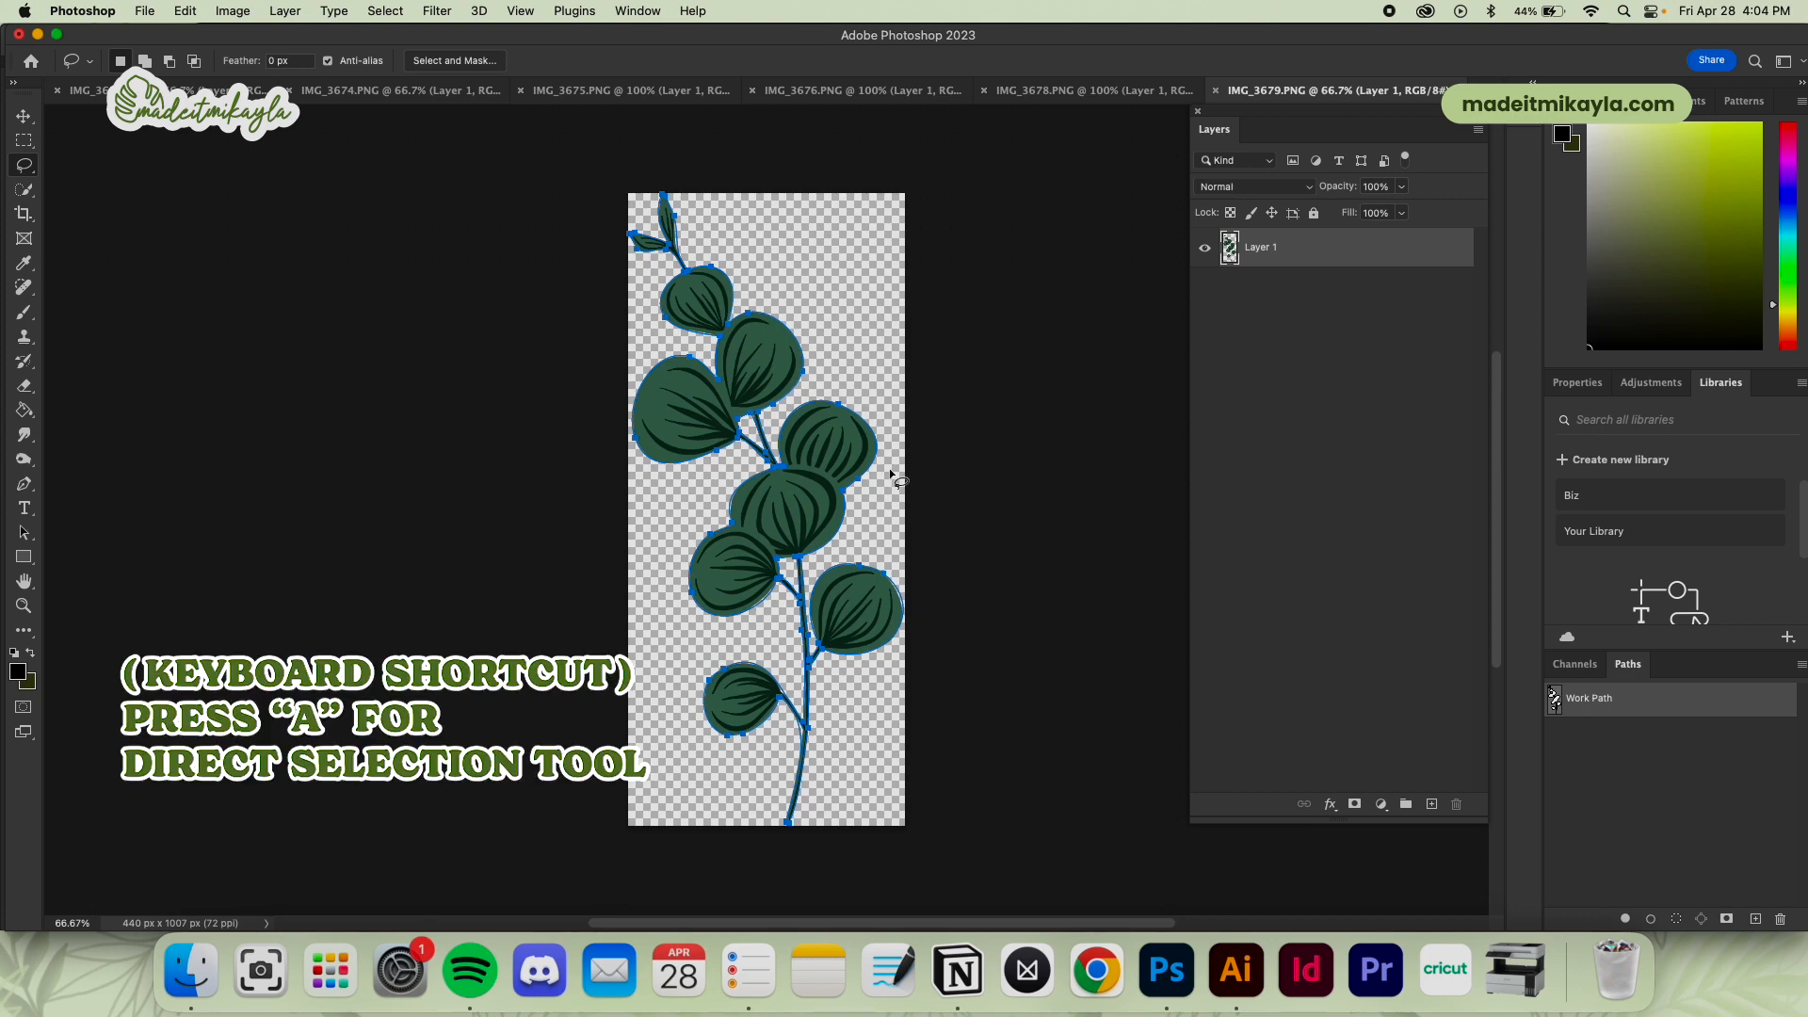
Create a vector mask on Layer 1 from the branch's work path
{"action": "key", "text": "a"}
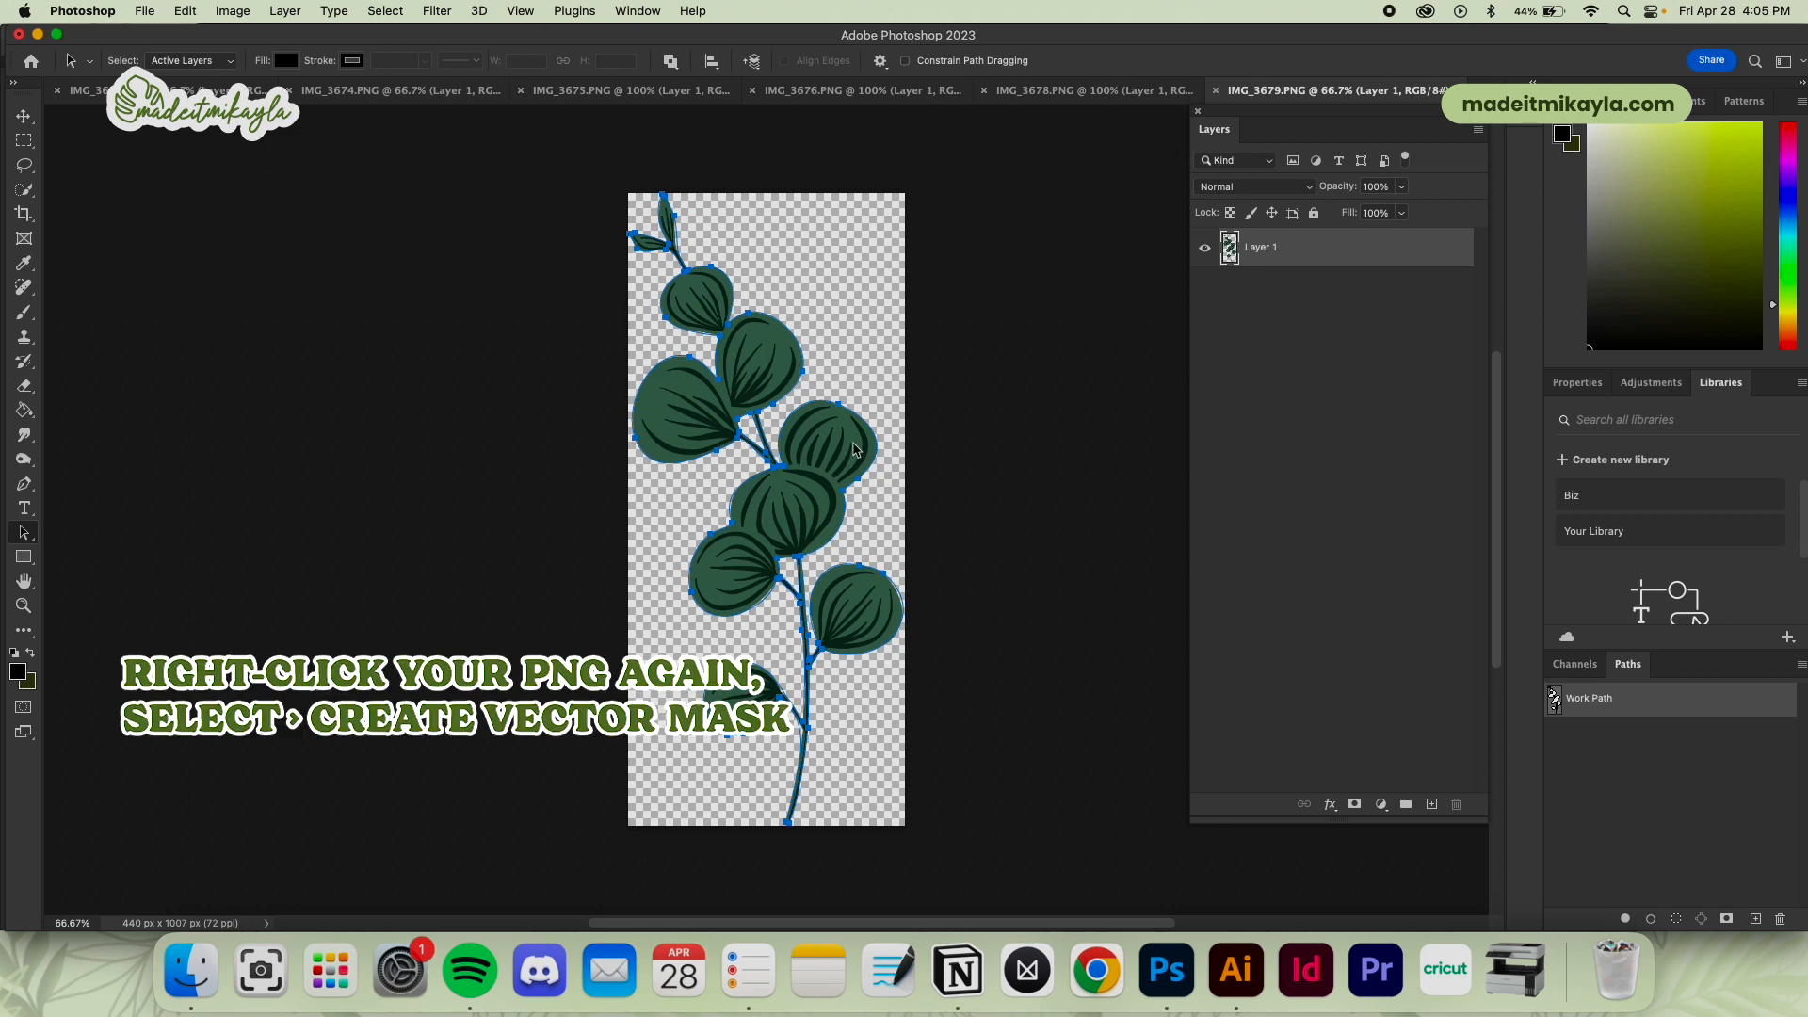
{"action": "right_click", "coordinate": [855, 444]}
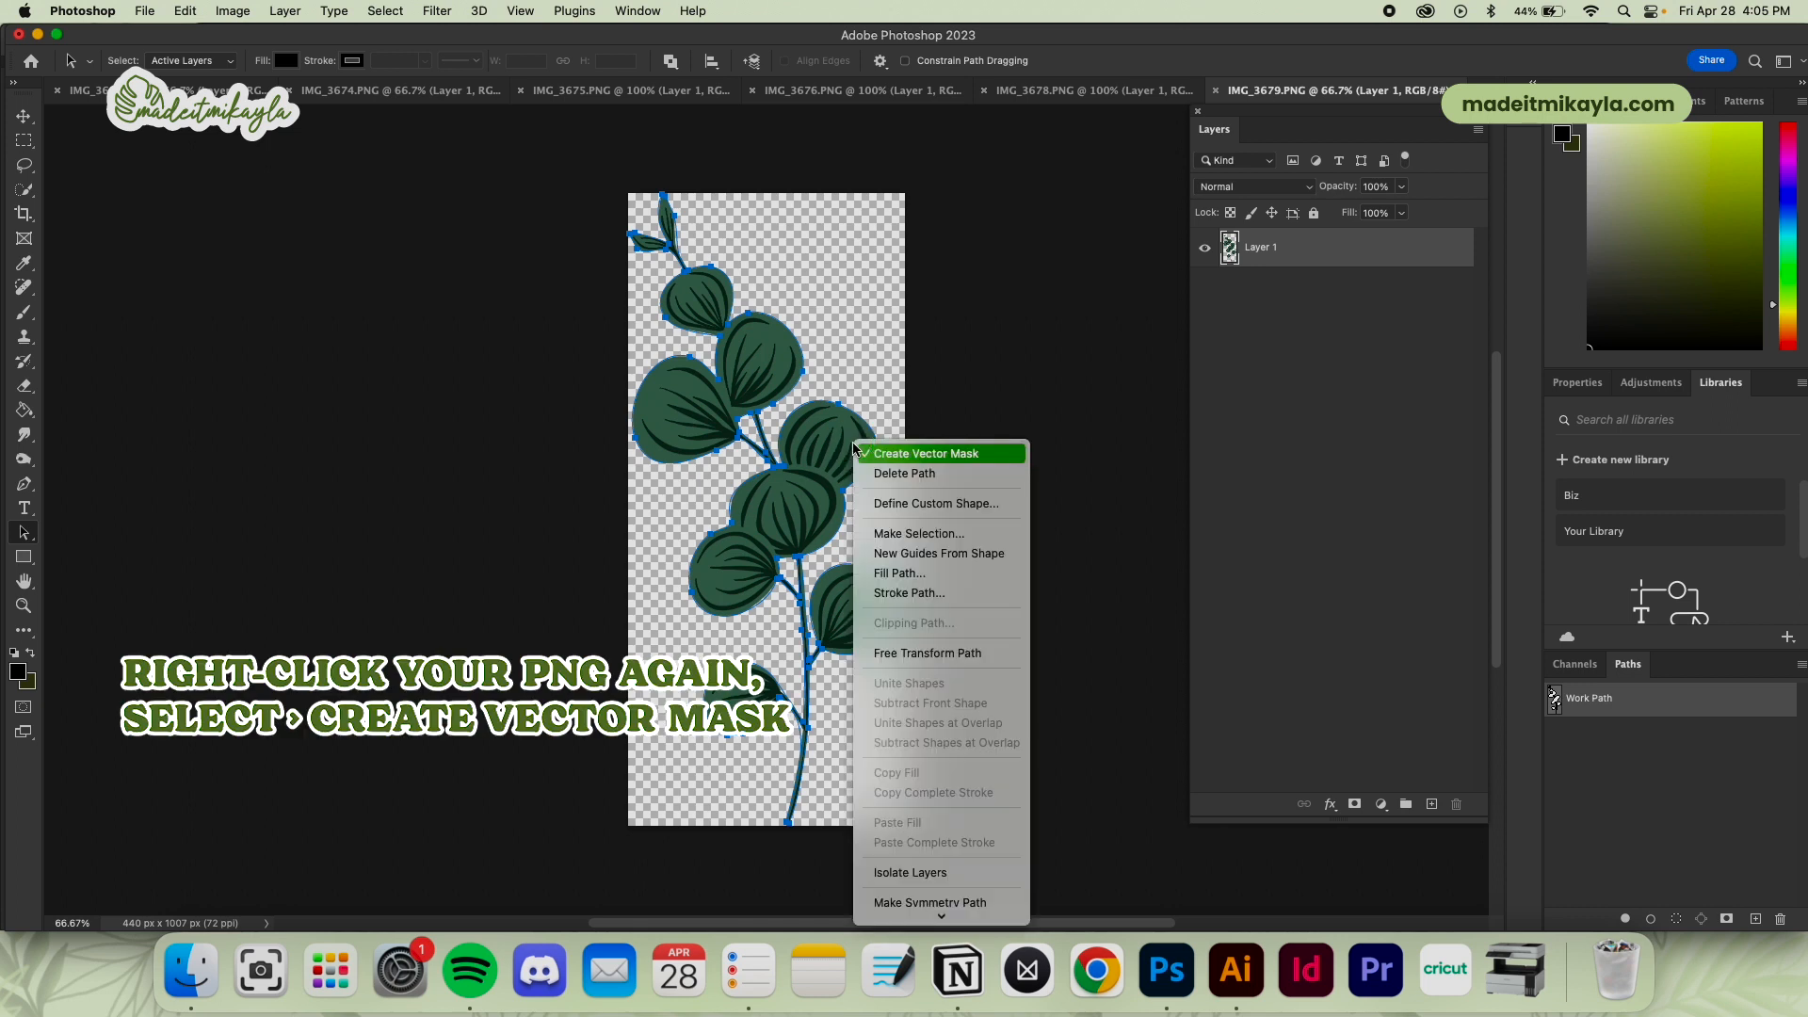
{"action": "left_click", "coordinate": [940, 455]}
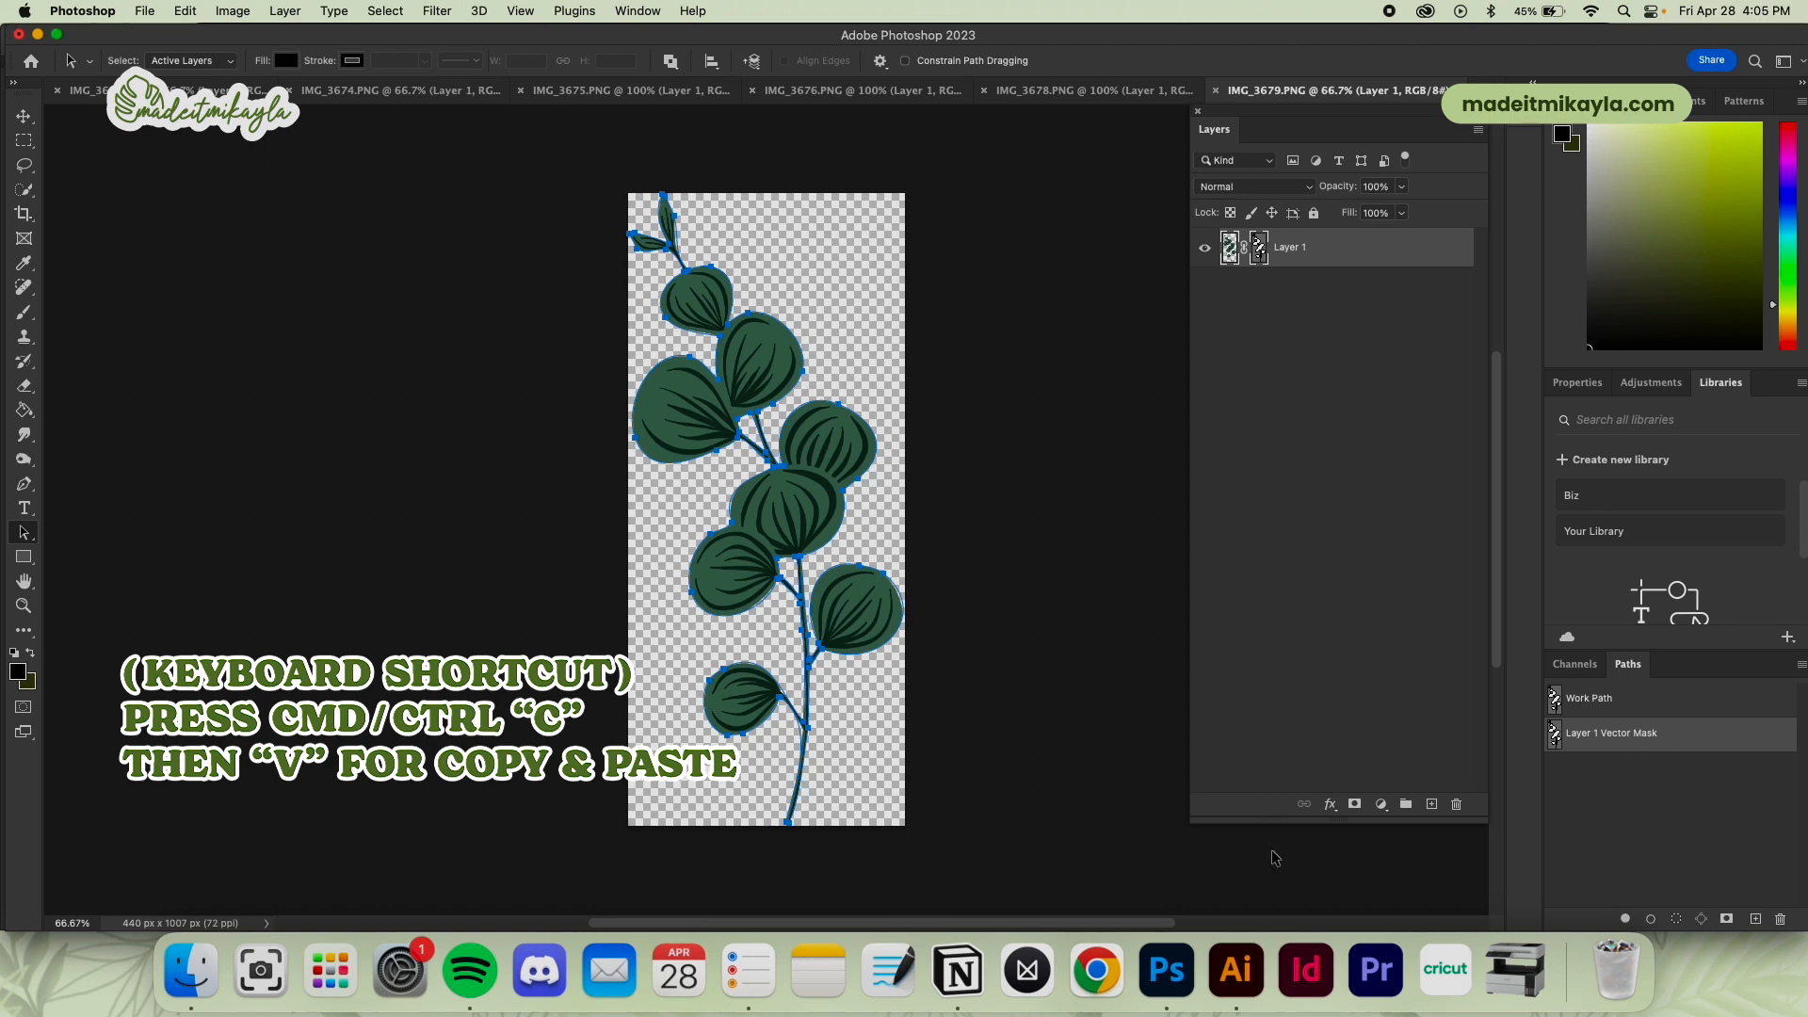
Switch to Illustrator and paste the copied branch path into Elements.ai as a fully editable Compound Shape
{"action": "left_click", "coordinate": [1235, 970]}
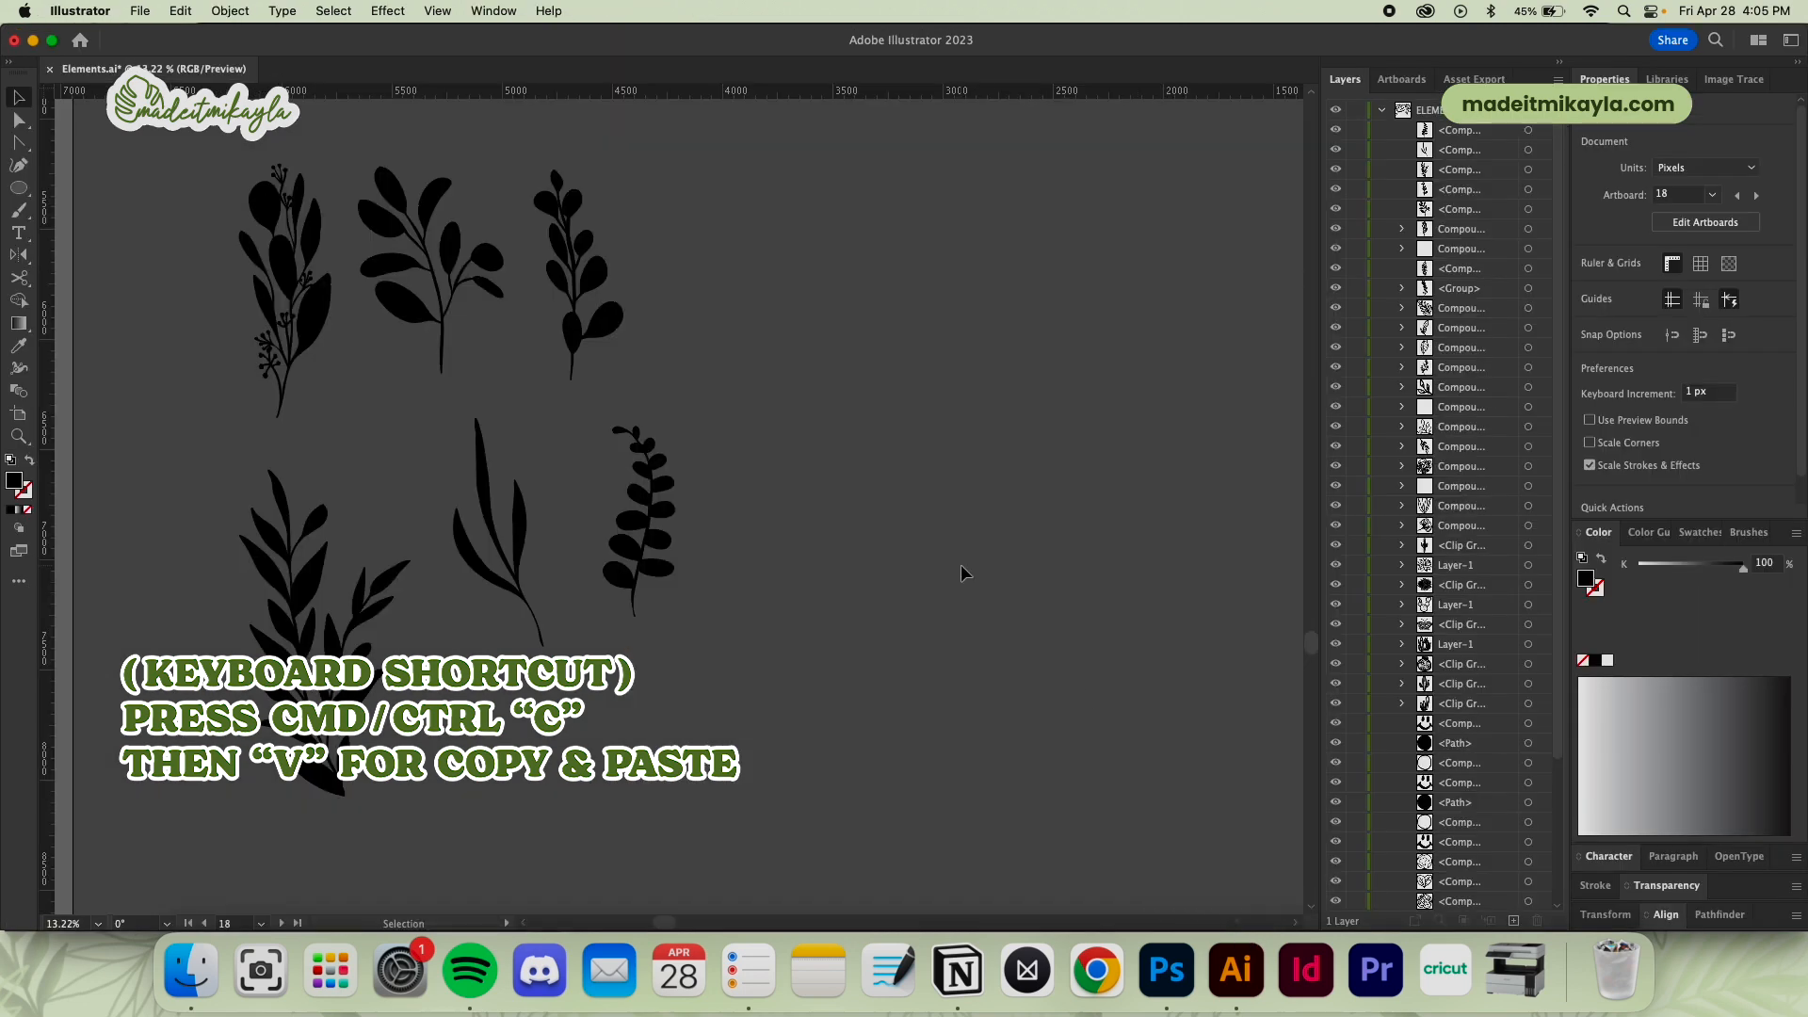
{"action": "key", "text": "super+v"}
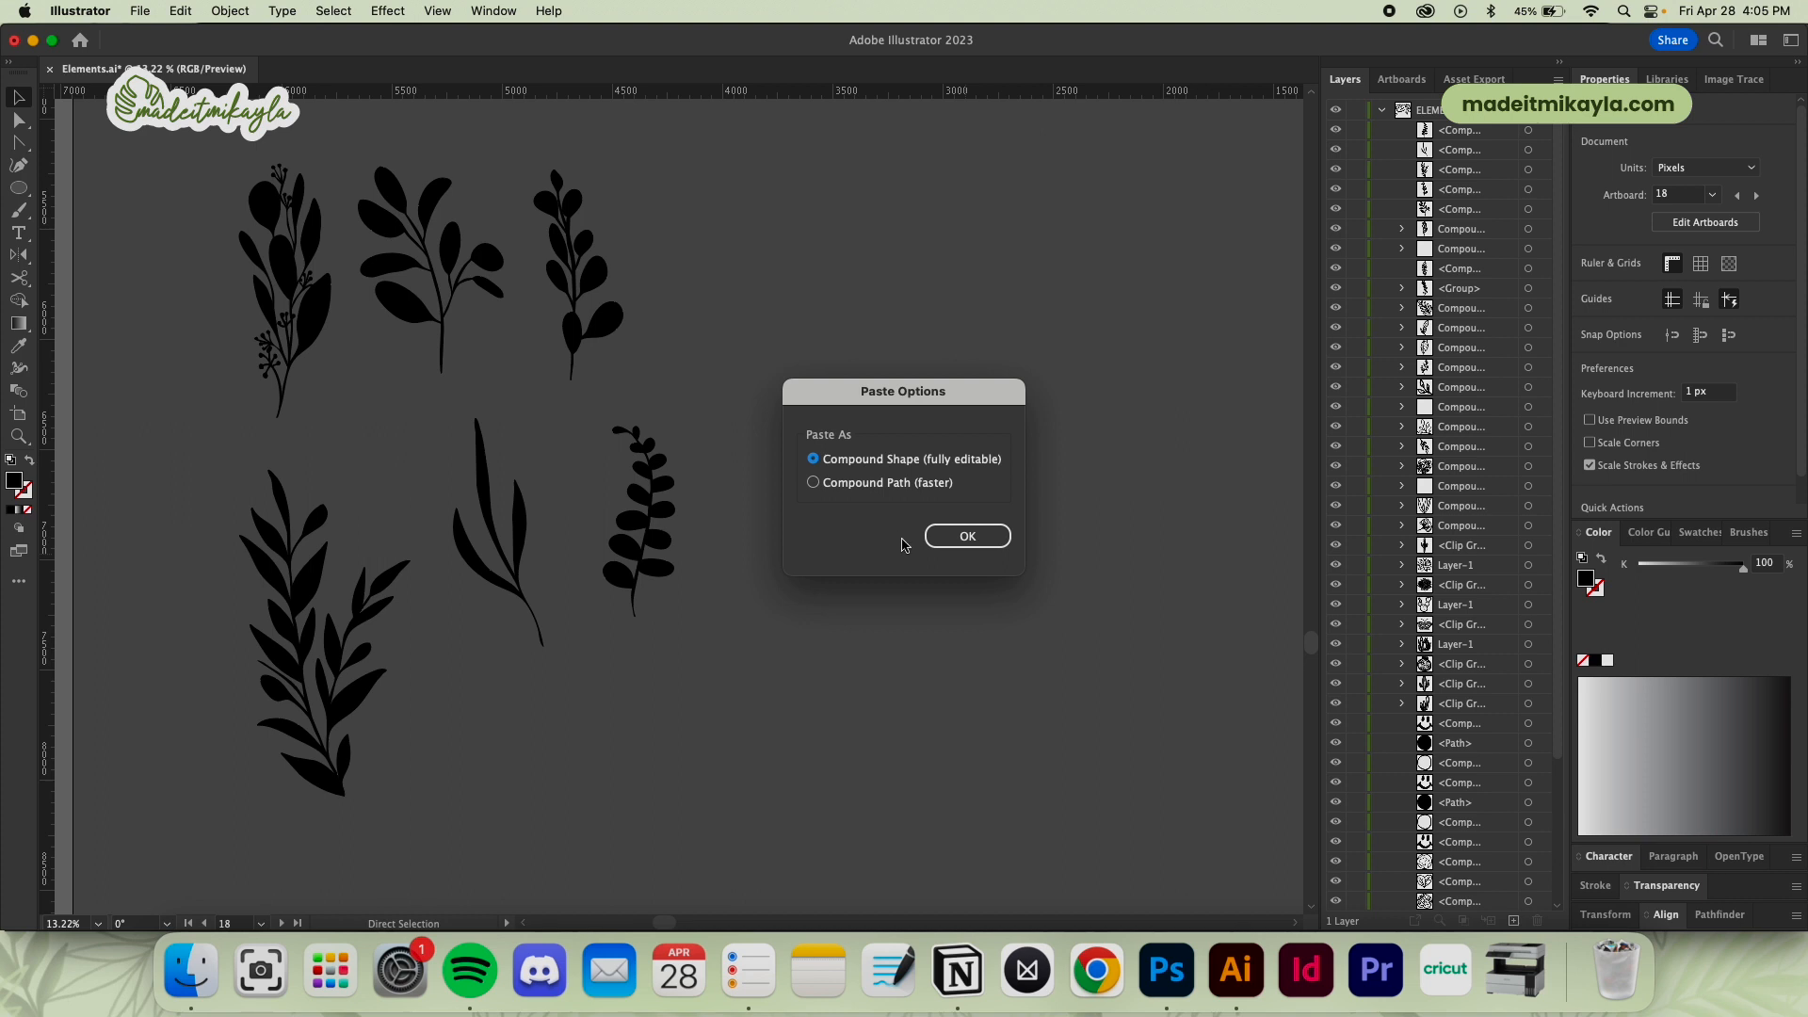
{"action": "left_click", "coordinate": [955, 536]}
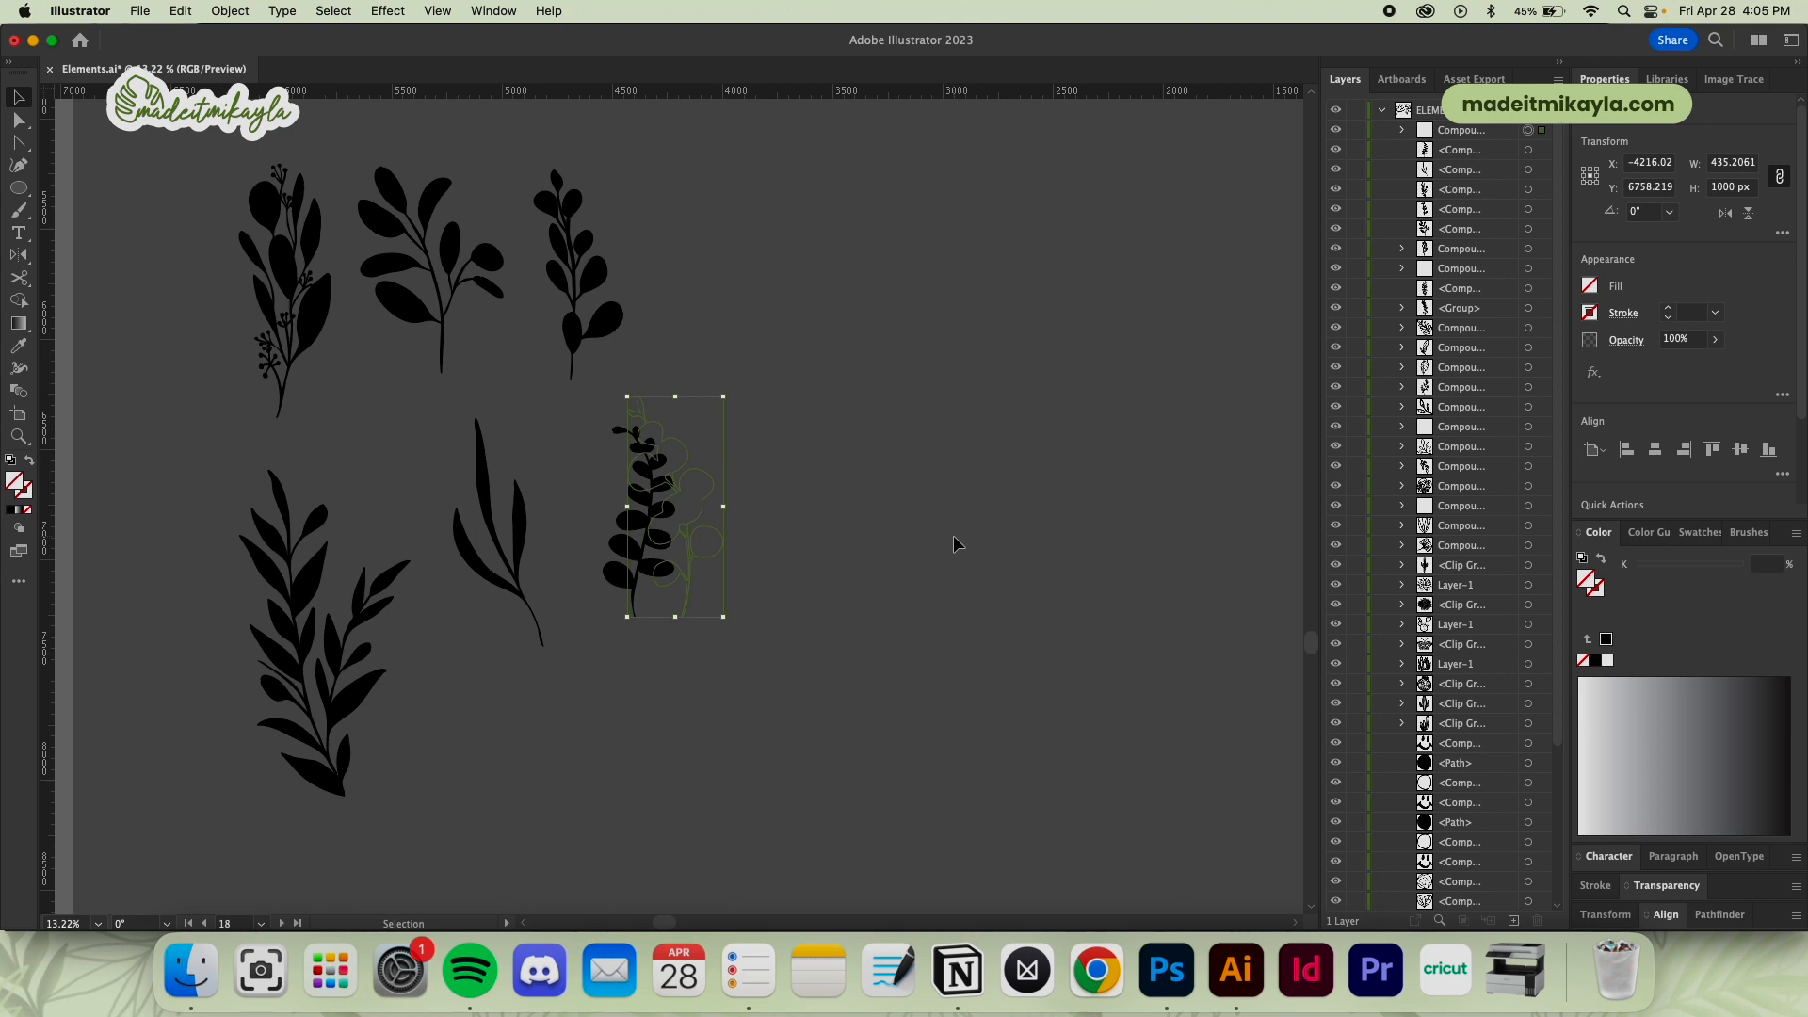
Give the pasted branch a black fill and move it clear of the small stem it overlaps
{"action": "left_click", "coordinate": [1593, 661]}
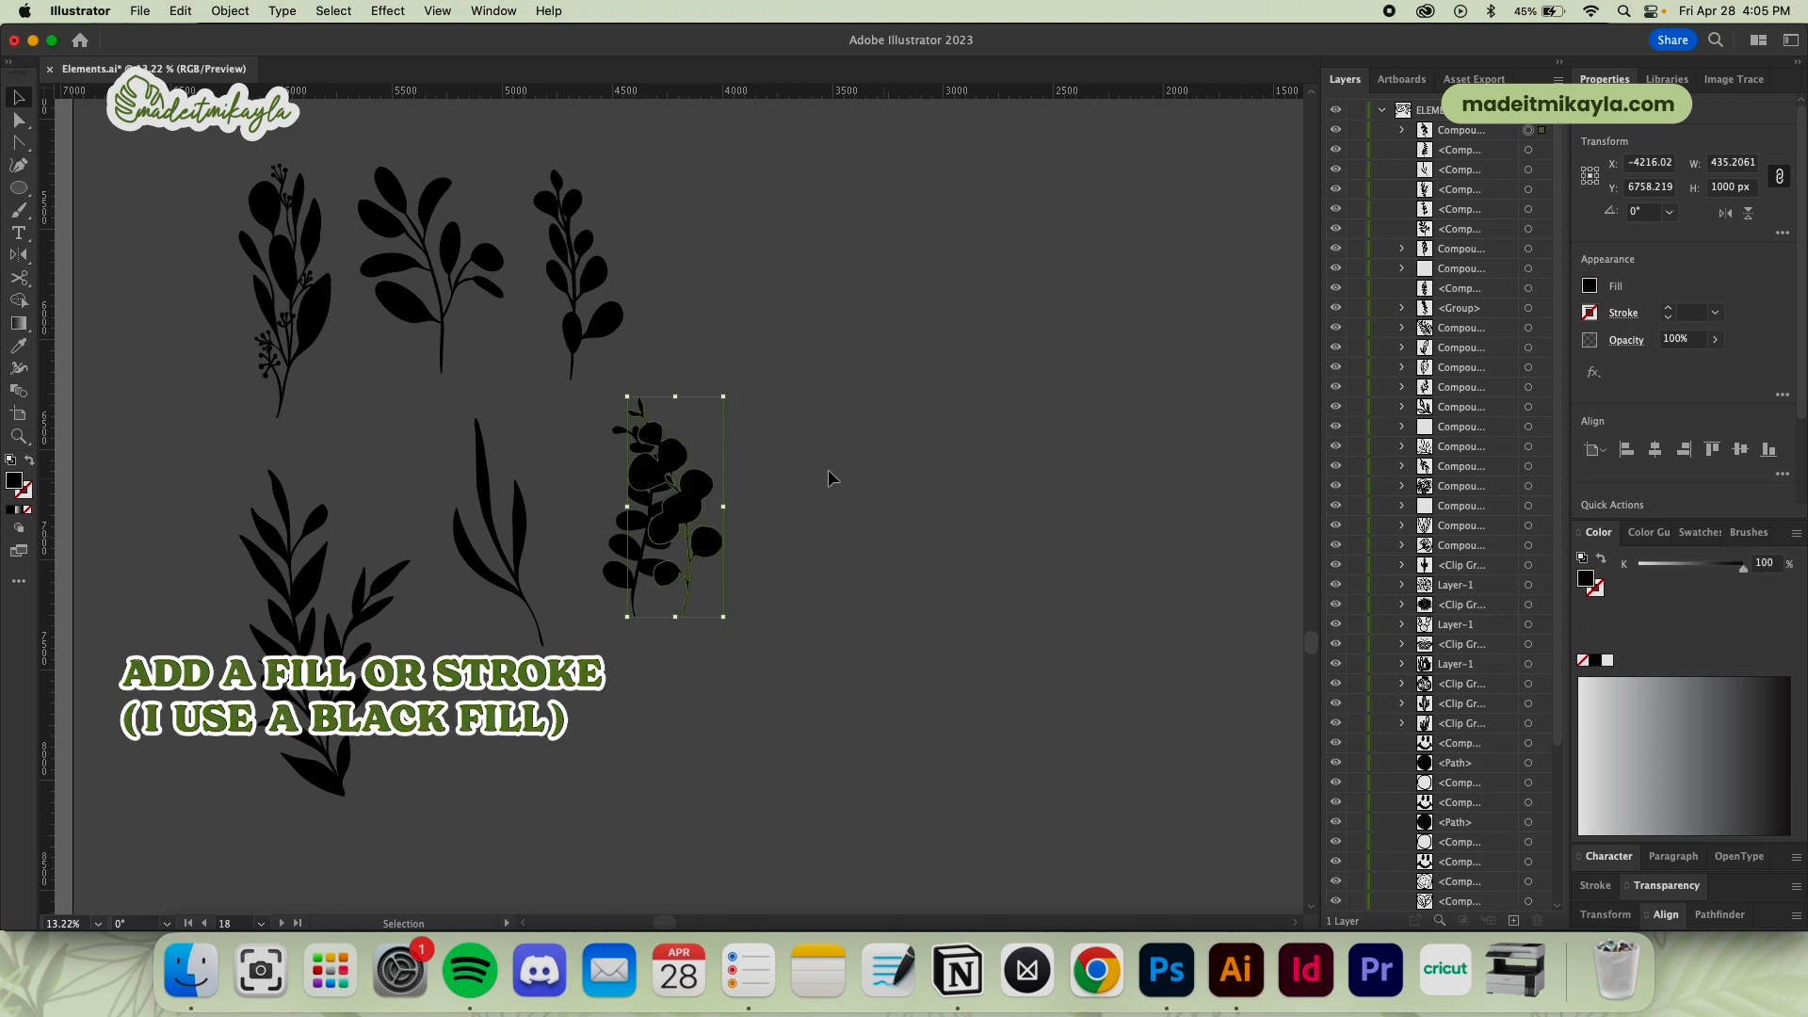
{"action": "left_click_drag", "start_coordinate": [715, 497], "coordinate": [822, 497]}
{"action": "left_click", "coordinate": [881, 493]}
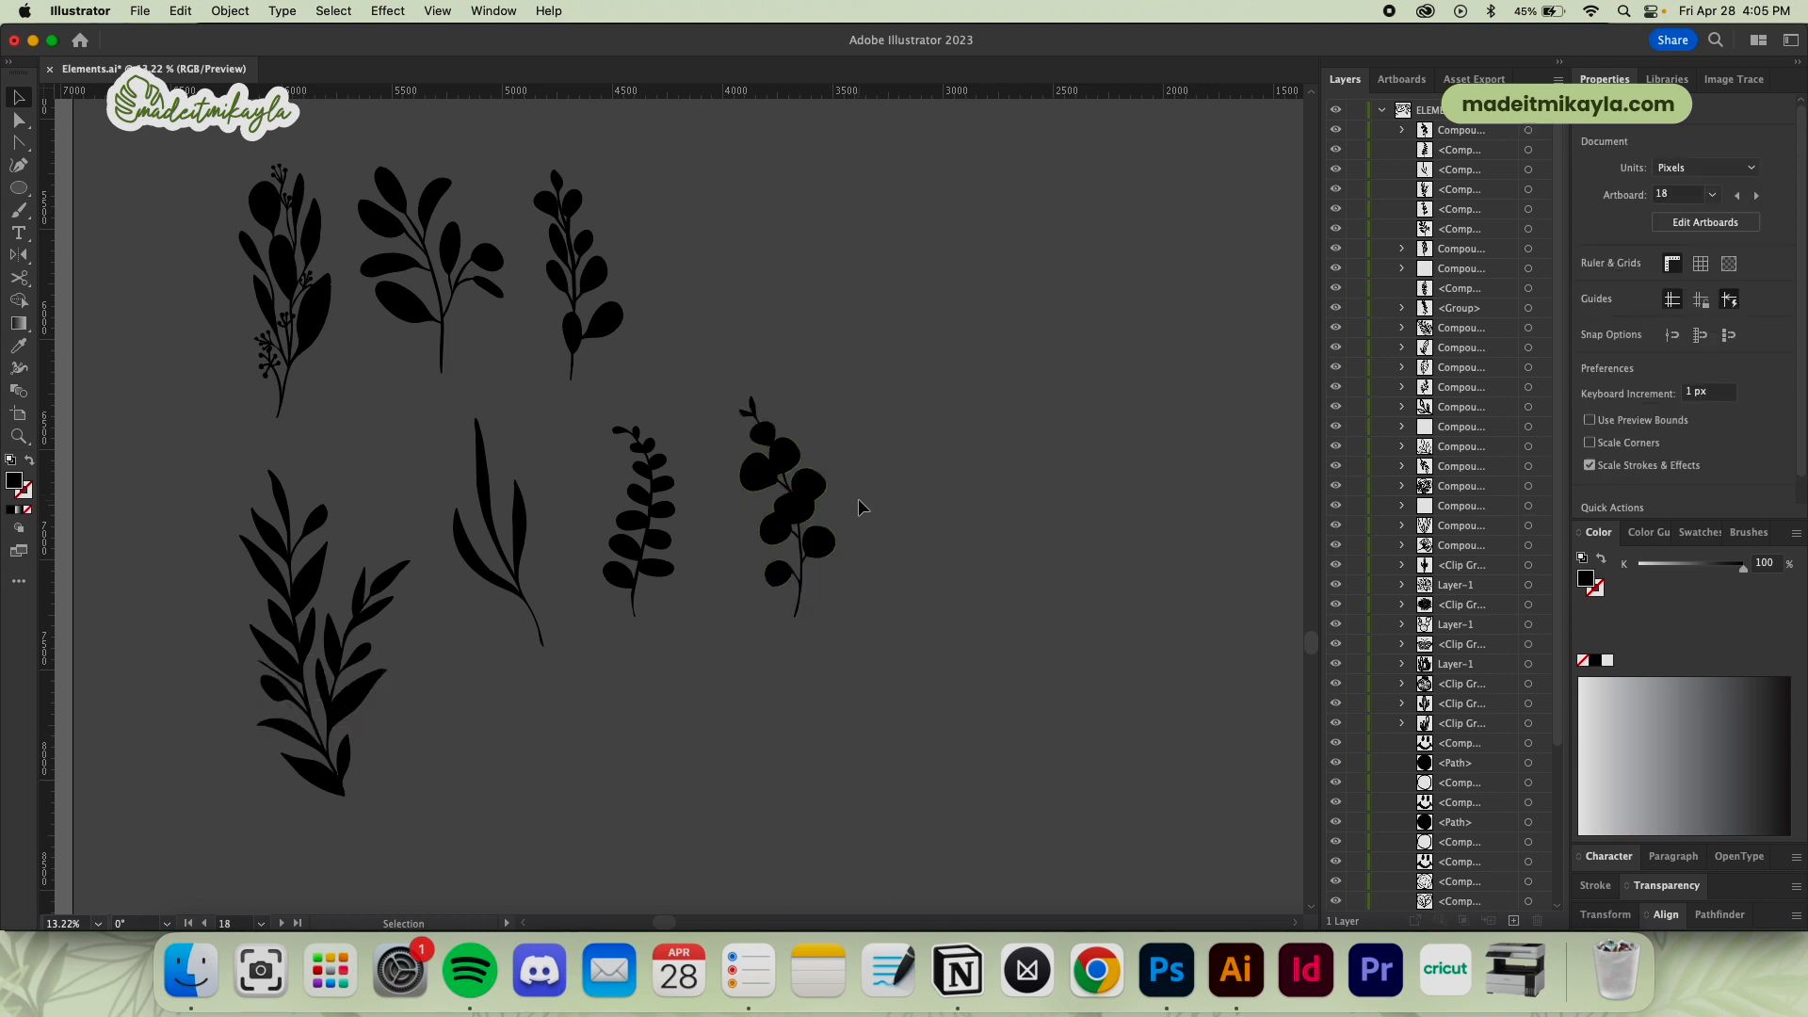
Enlarge the black branch silhouette to about 1219 by 2801 px
{"action": "left_click", "coordinate": [818, 482]}
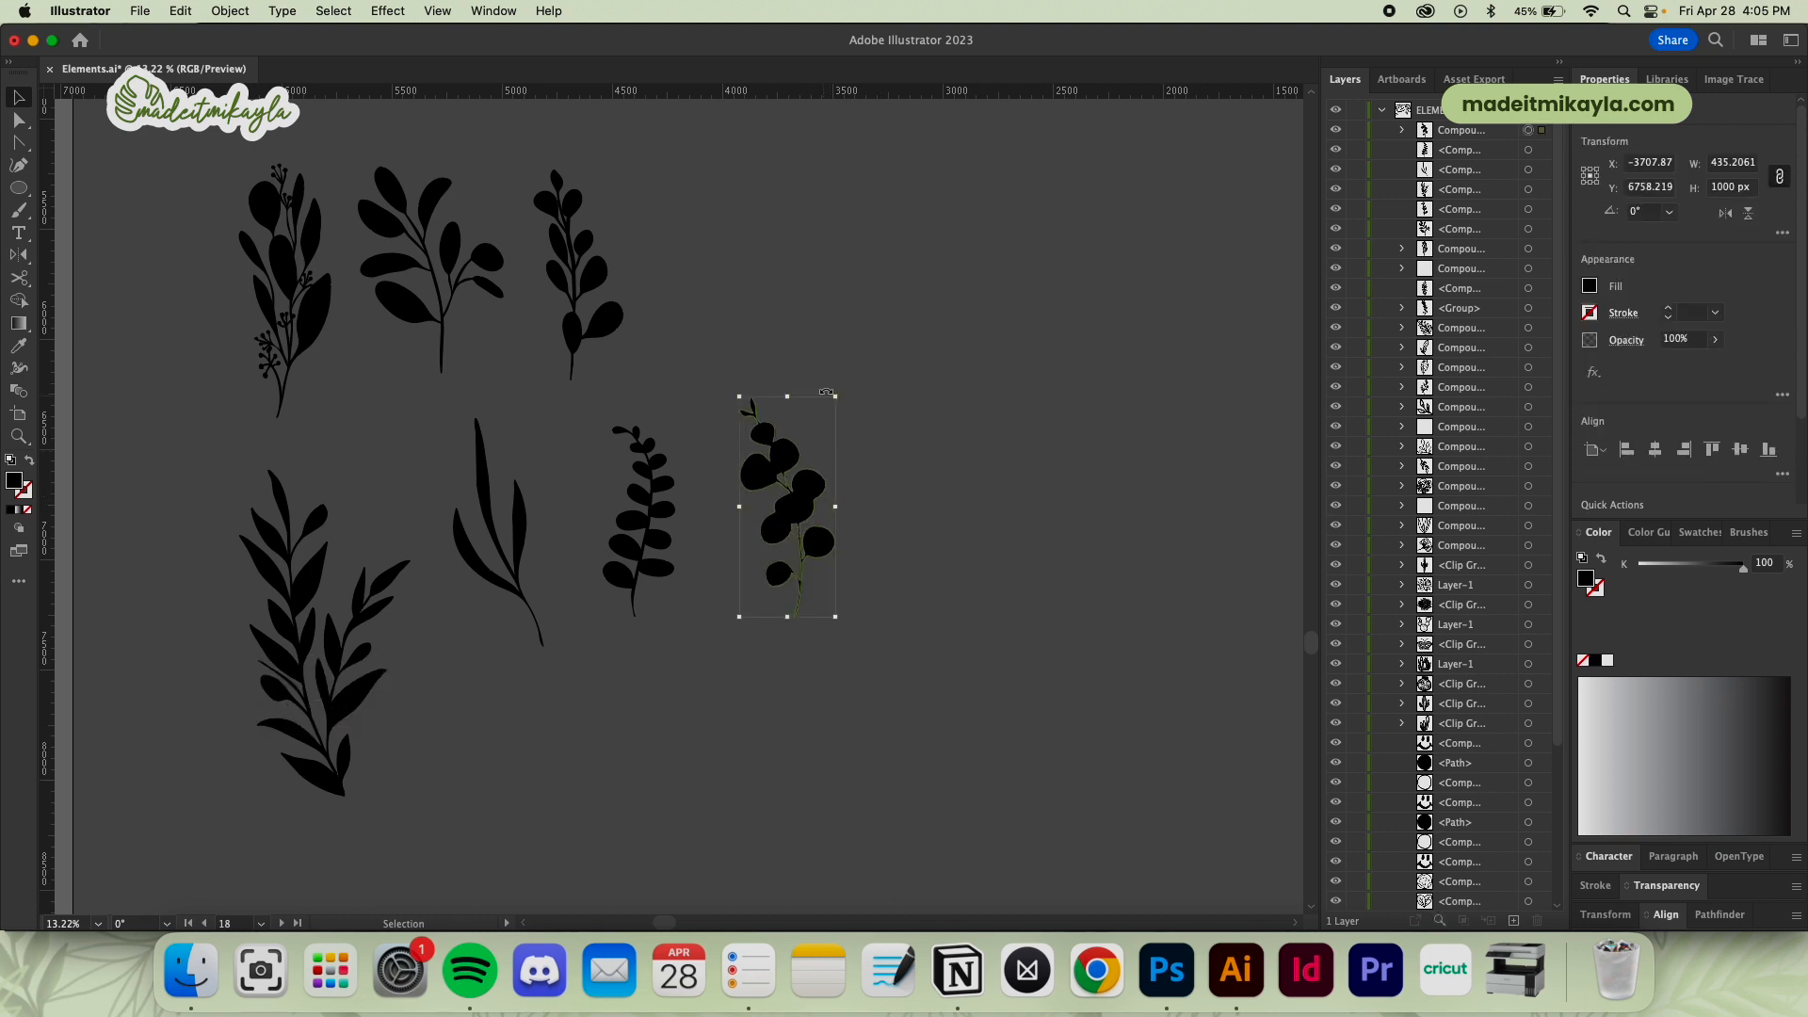
{"action": "left_click_drag", "start_coordinate": [835, 397], "coordinate": [1060, 192]}
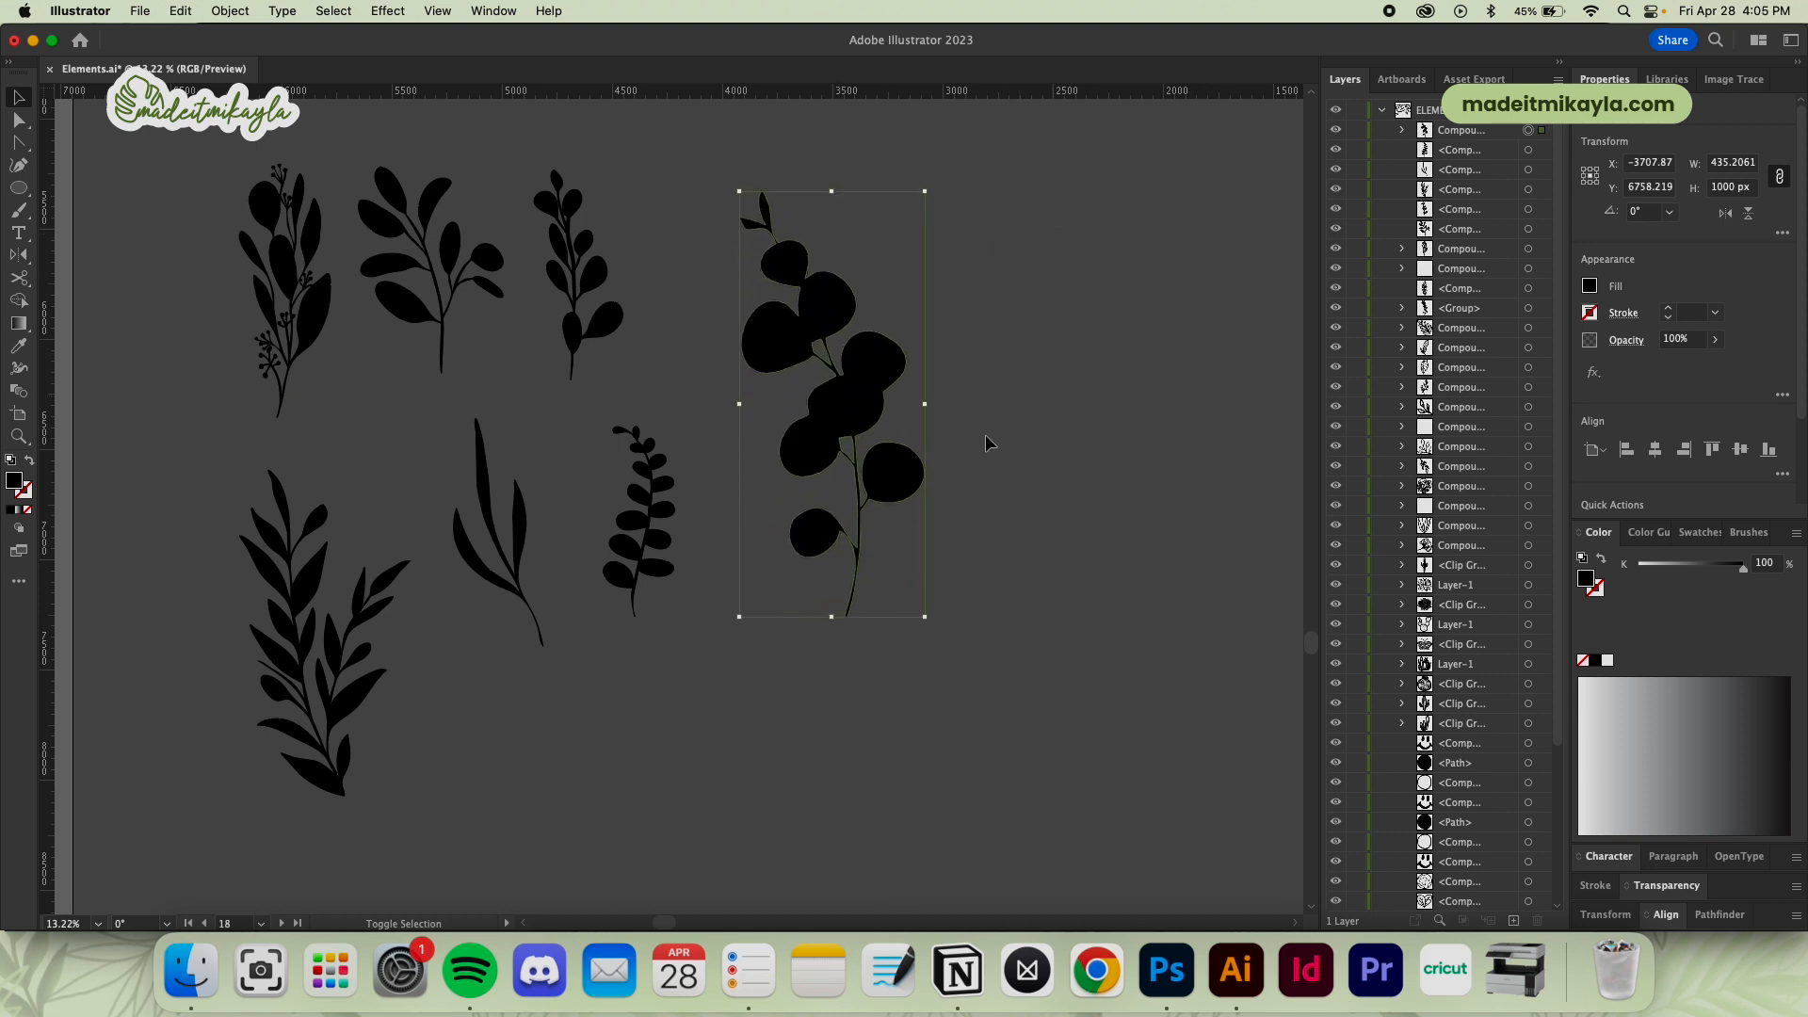
{"action": "left_click_drag", "start_coordinate": [928, 617], "coordinate": [1061, 806]}
Inspect the enlarged branch's leaf edges and stem joints up close for rough points that need cleaning up
{"action": "key", "text": "z"}
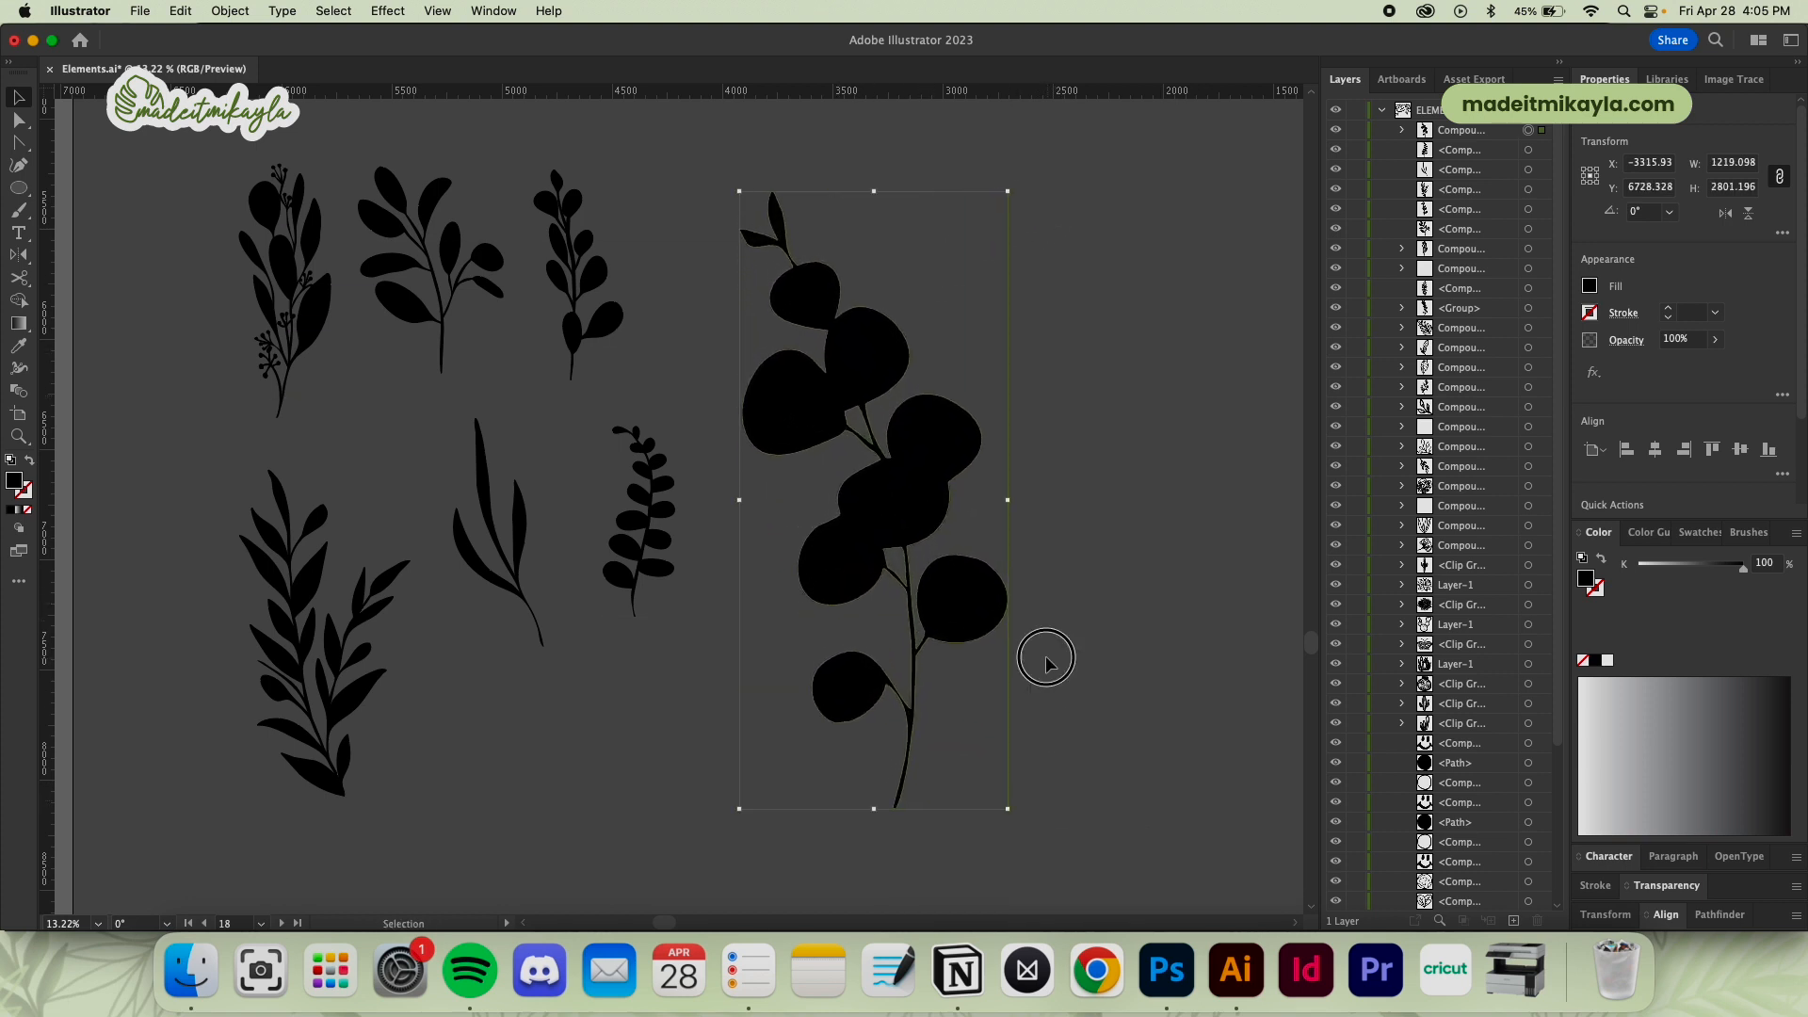
{"action": "key", "text": "super+shift+a"}
{"action": "left_click_drag", "start_coordinate": [994, 648], "coordinate": [1332, 607]}
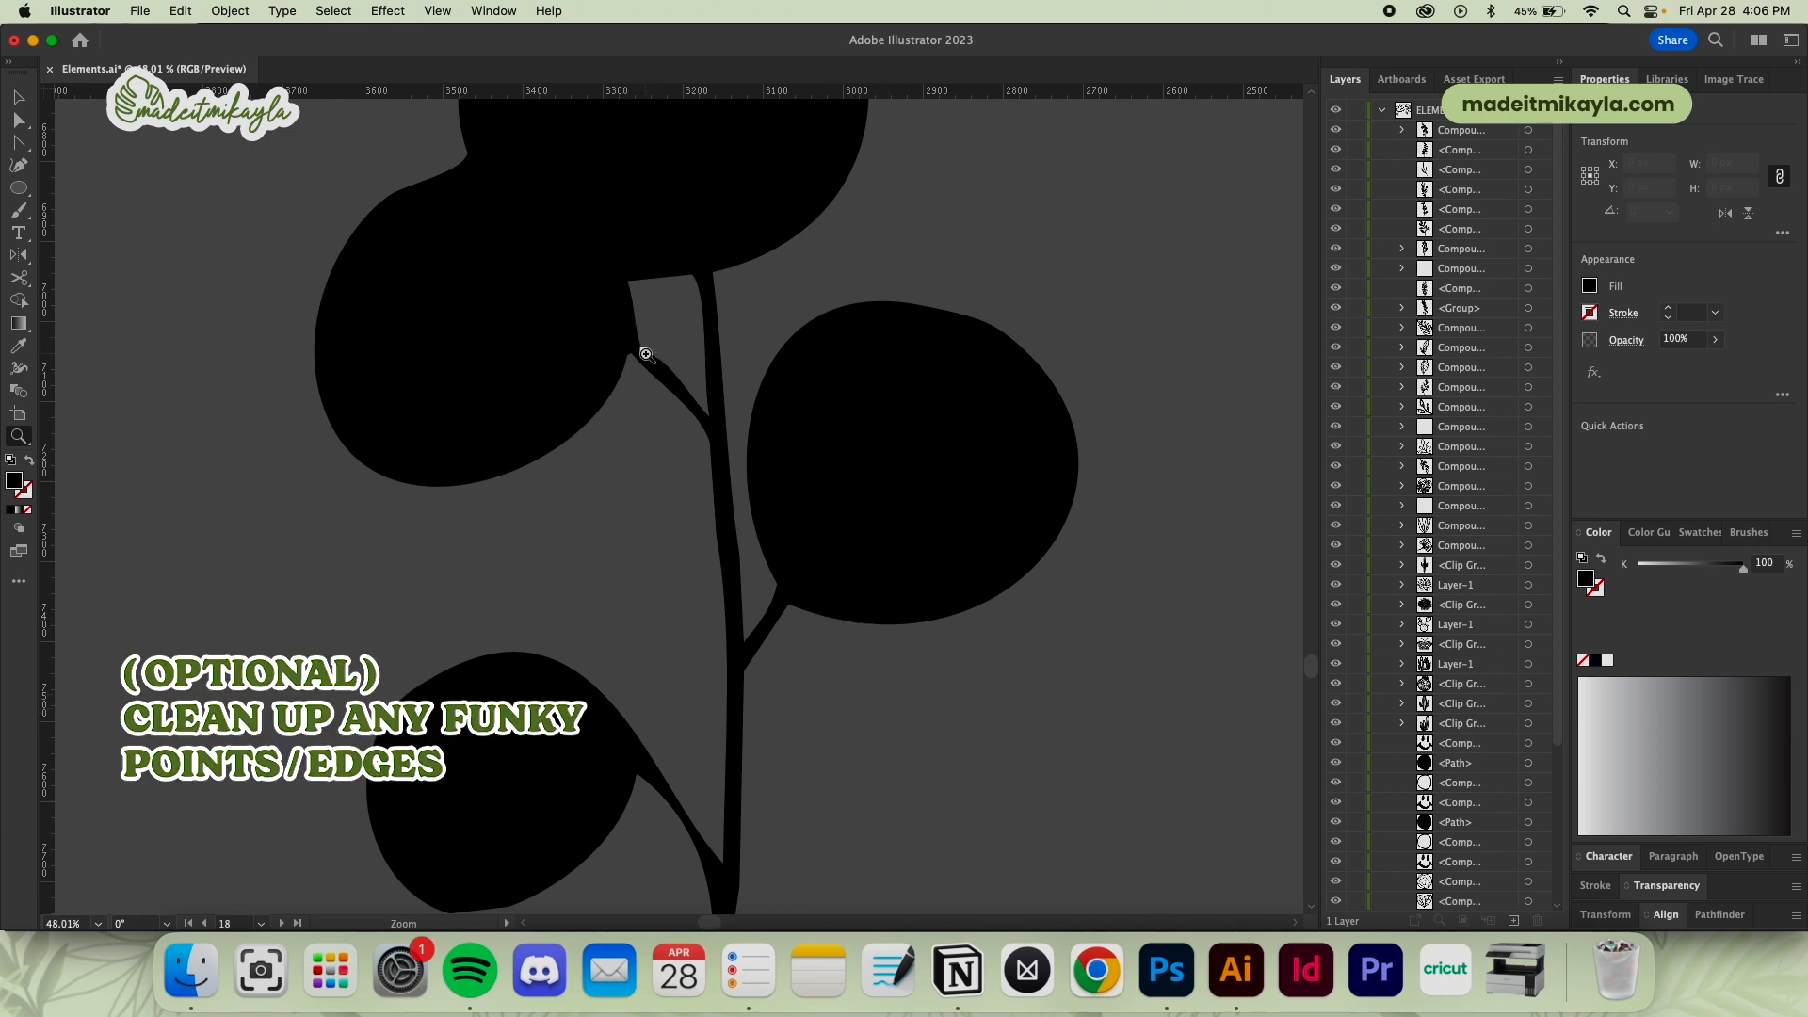
{"action": "key", "text": "space"}
{"action": "left_click_drag", "start_coordinate": [774, 776], "coordinate": [919, 828]}
{"action": "left_click_drag", "start_coordinate": [822, 474], "coordinate": [843, 909]}
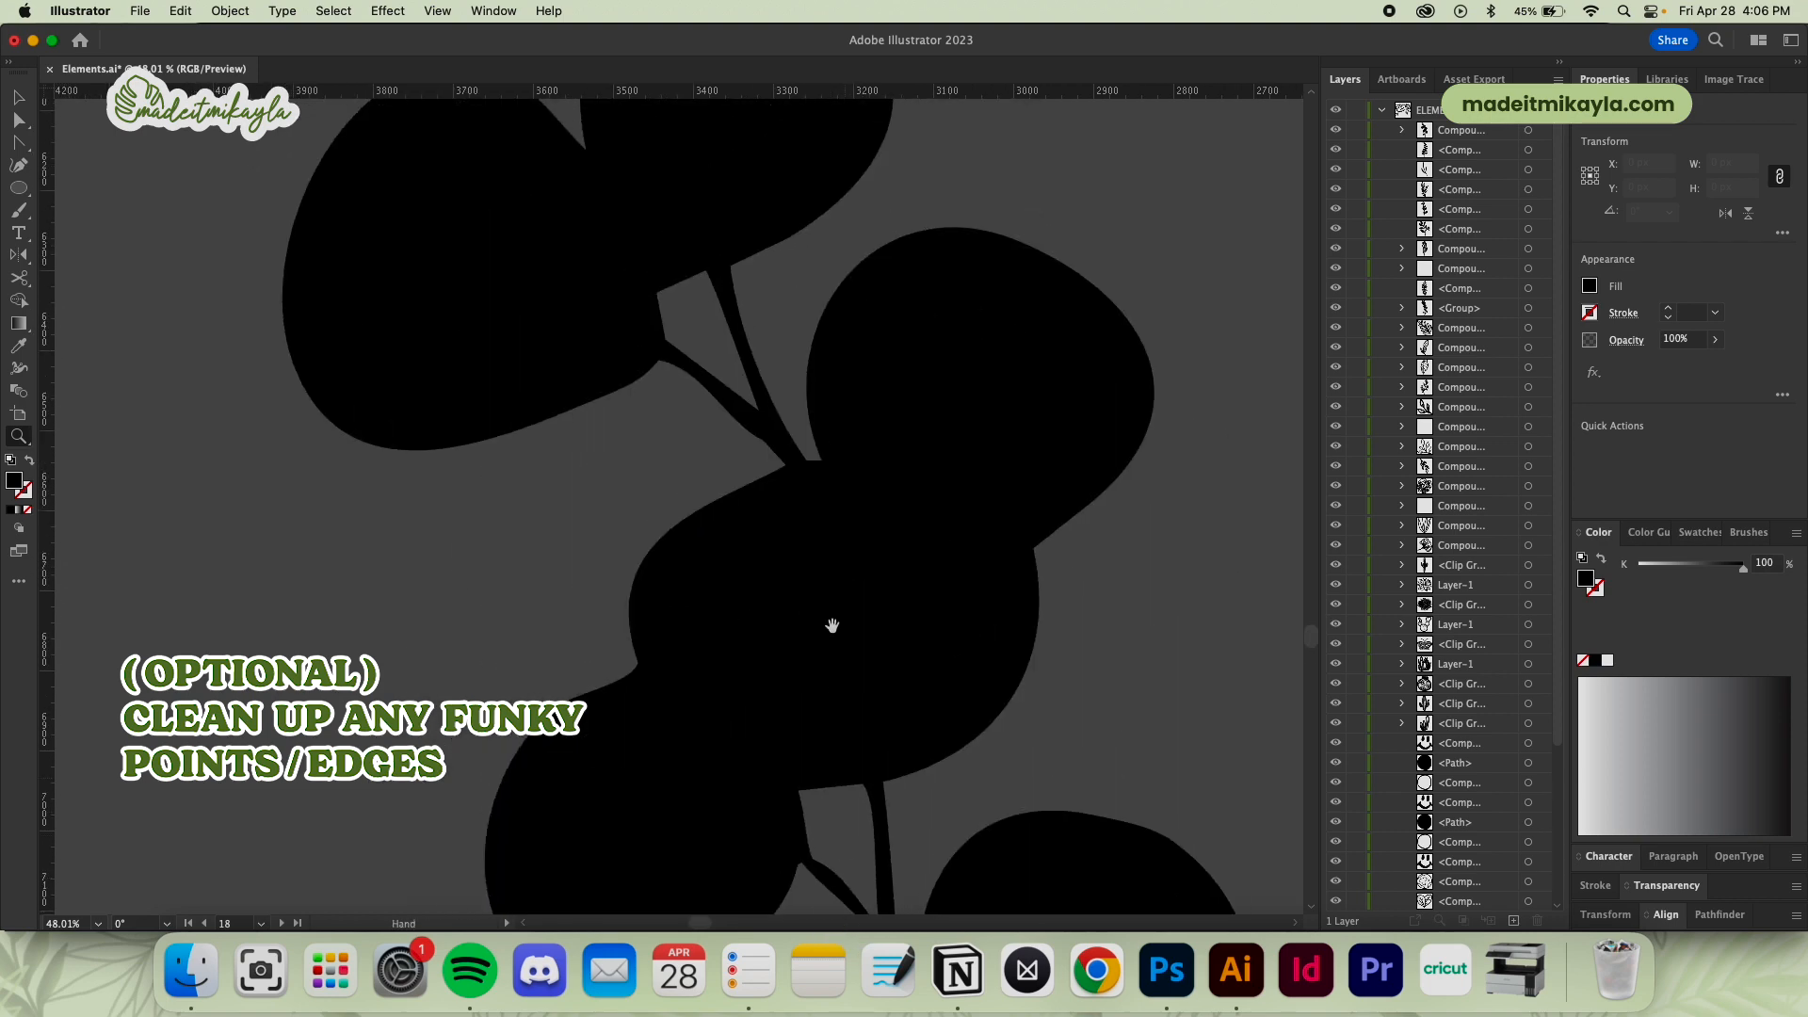
{"action": "left_click_drag", "start_coordinate": [832, 508], "coordinate": [852, 844]}
{"action": "left_click_drag", "start_coordinate": [833, 593], "coordinate": [867, 799]}
{"action": "left_click", "coordinate": [905, 691], "text": "alt"}
{"action": "left_click_drag", "start_coordinate": [905, 690], "coordinate": [655, 787]}
{"action": "left_click_drag", "start_coordinate": [876, 807], "coordinate": [812, 563]}
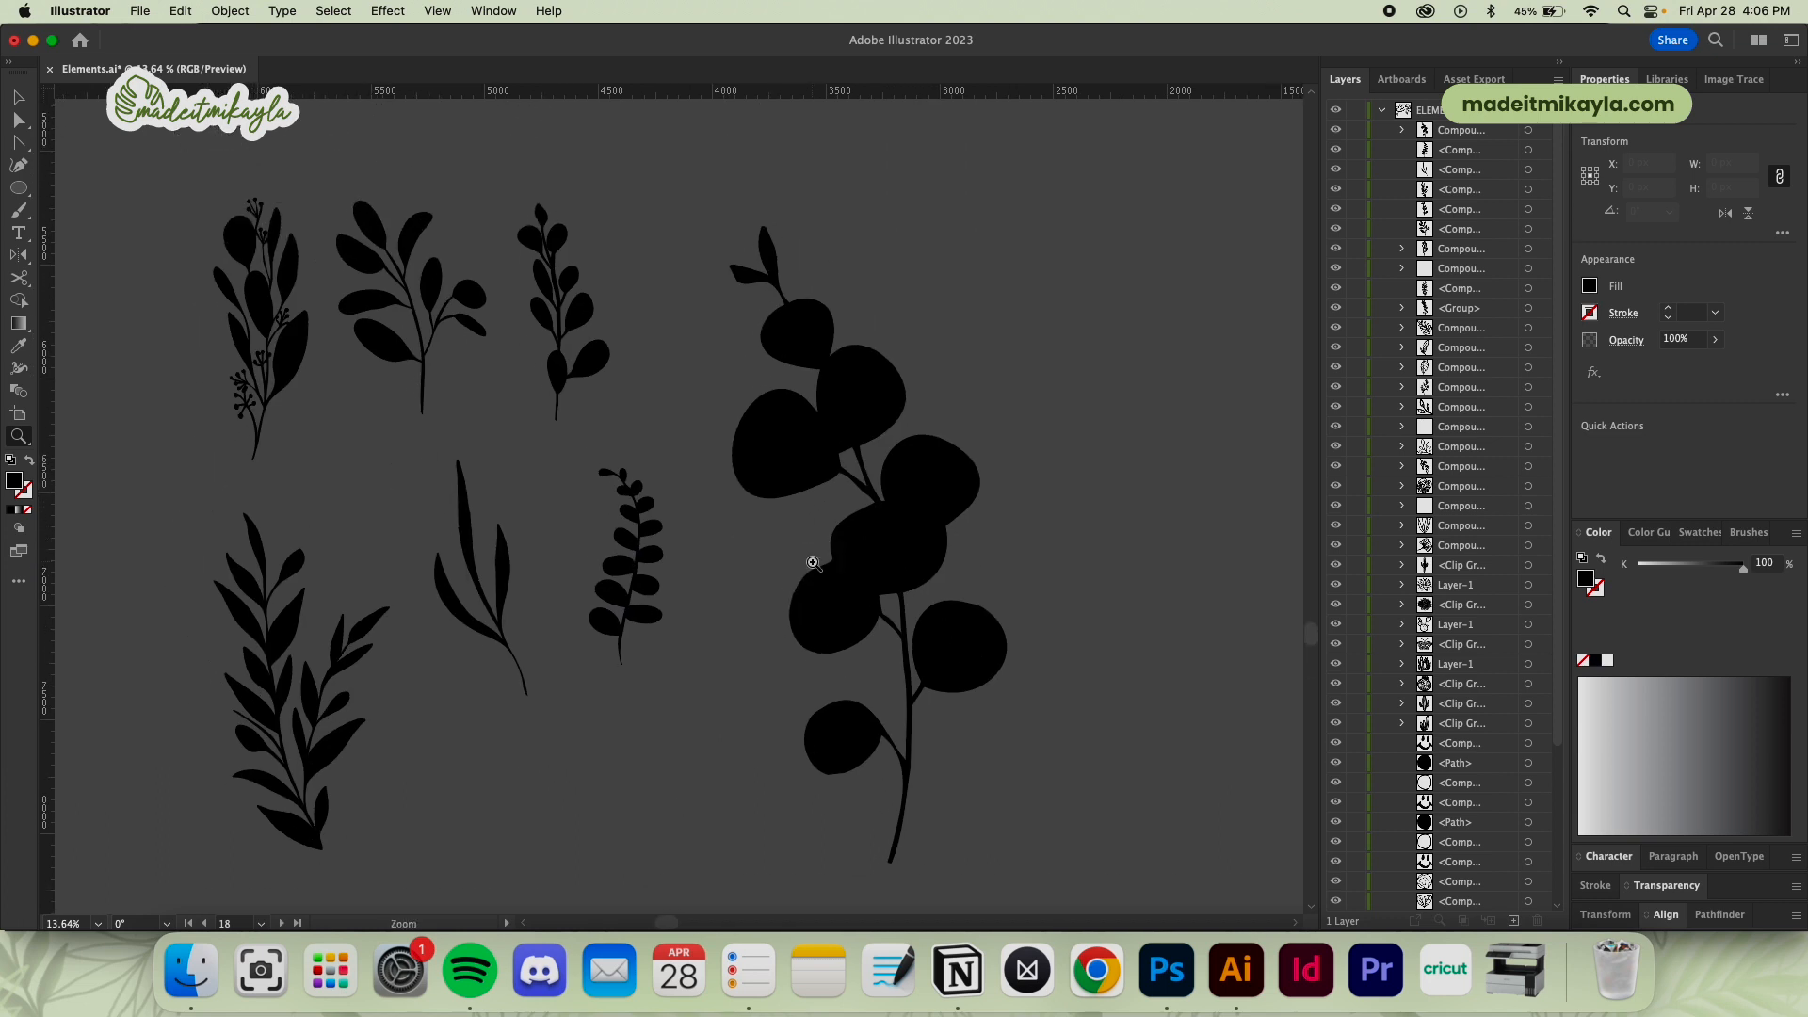
Undo both enlargements of the branch silhouette and deselect it
{"action": "key", "text": "v"}
{"action": "key", "text": "super+z"}
{"action": "key", "text": "super+z"}
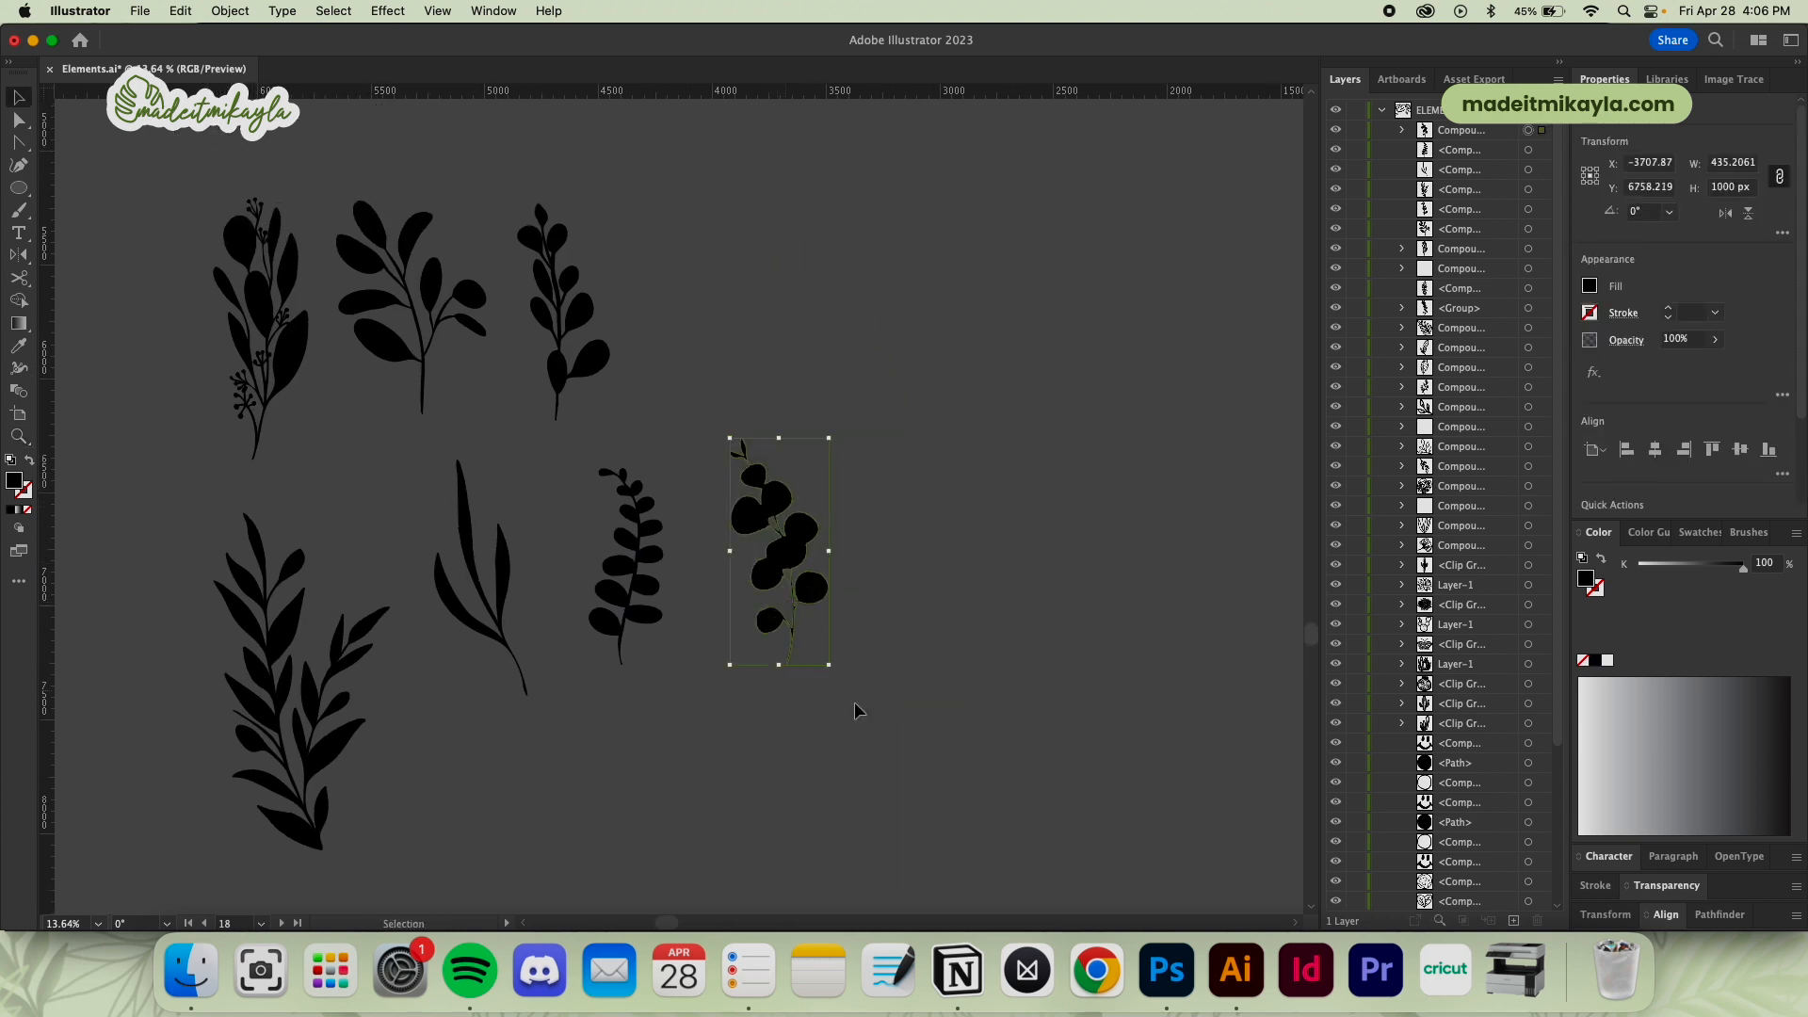
{"action": "left_click", "coordinate": [838, 708]}
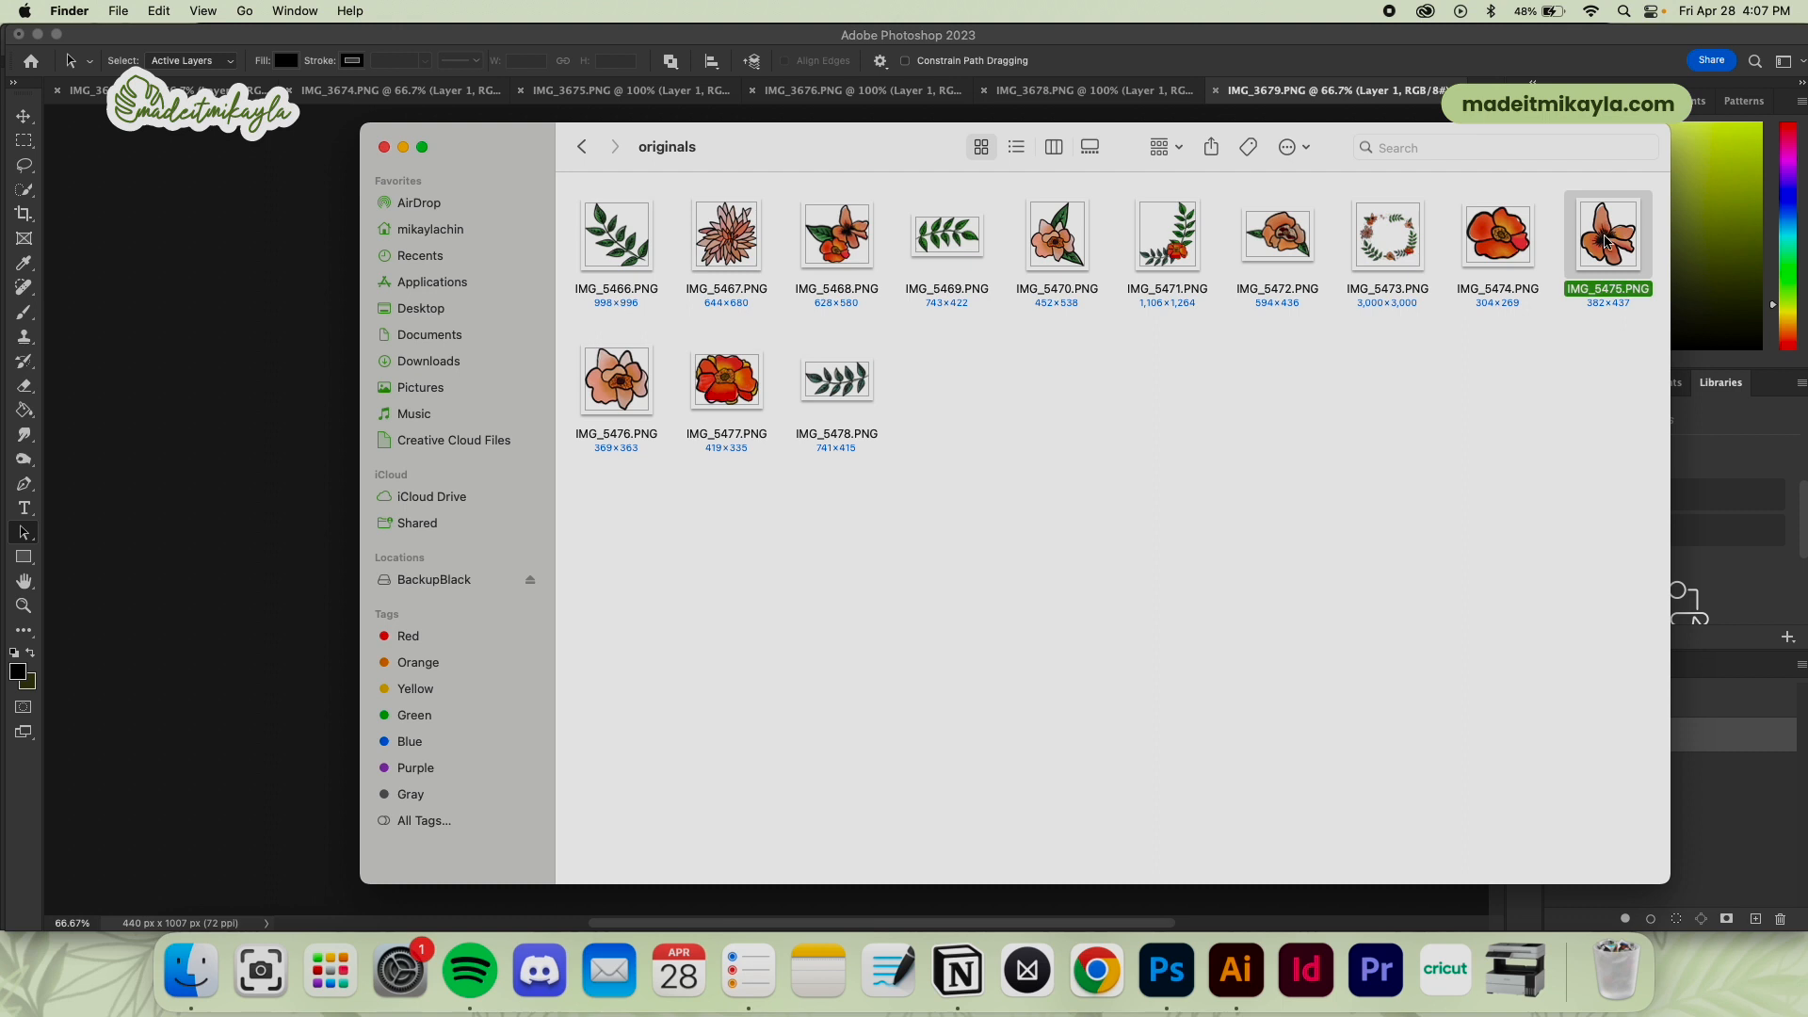
Open IMG_5475.PNG from the originals folder in Photoshop and try loading the whole flower layer as a selection
{"action": "left_click_drag", "start_coordinate": [1607, 229], "coordinate": [1483, 81]}
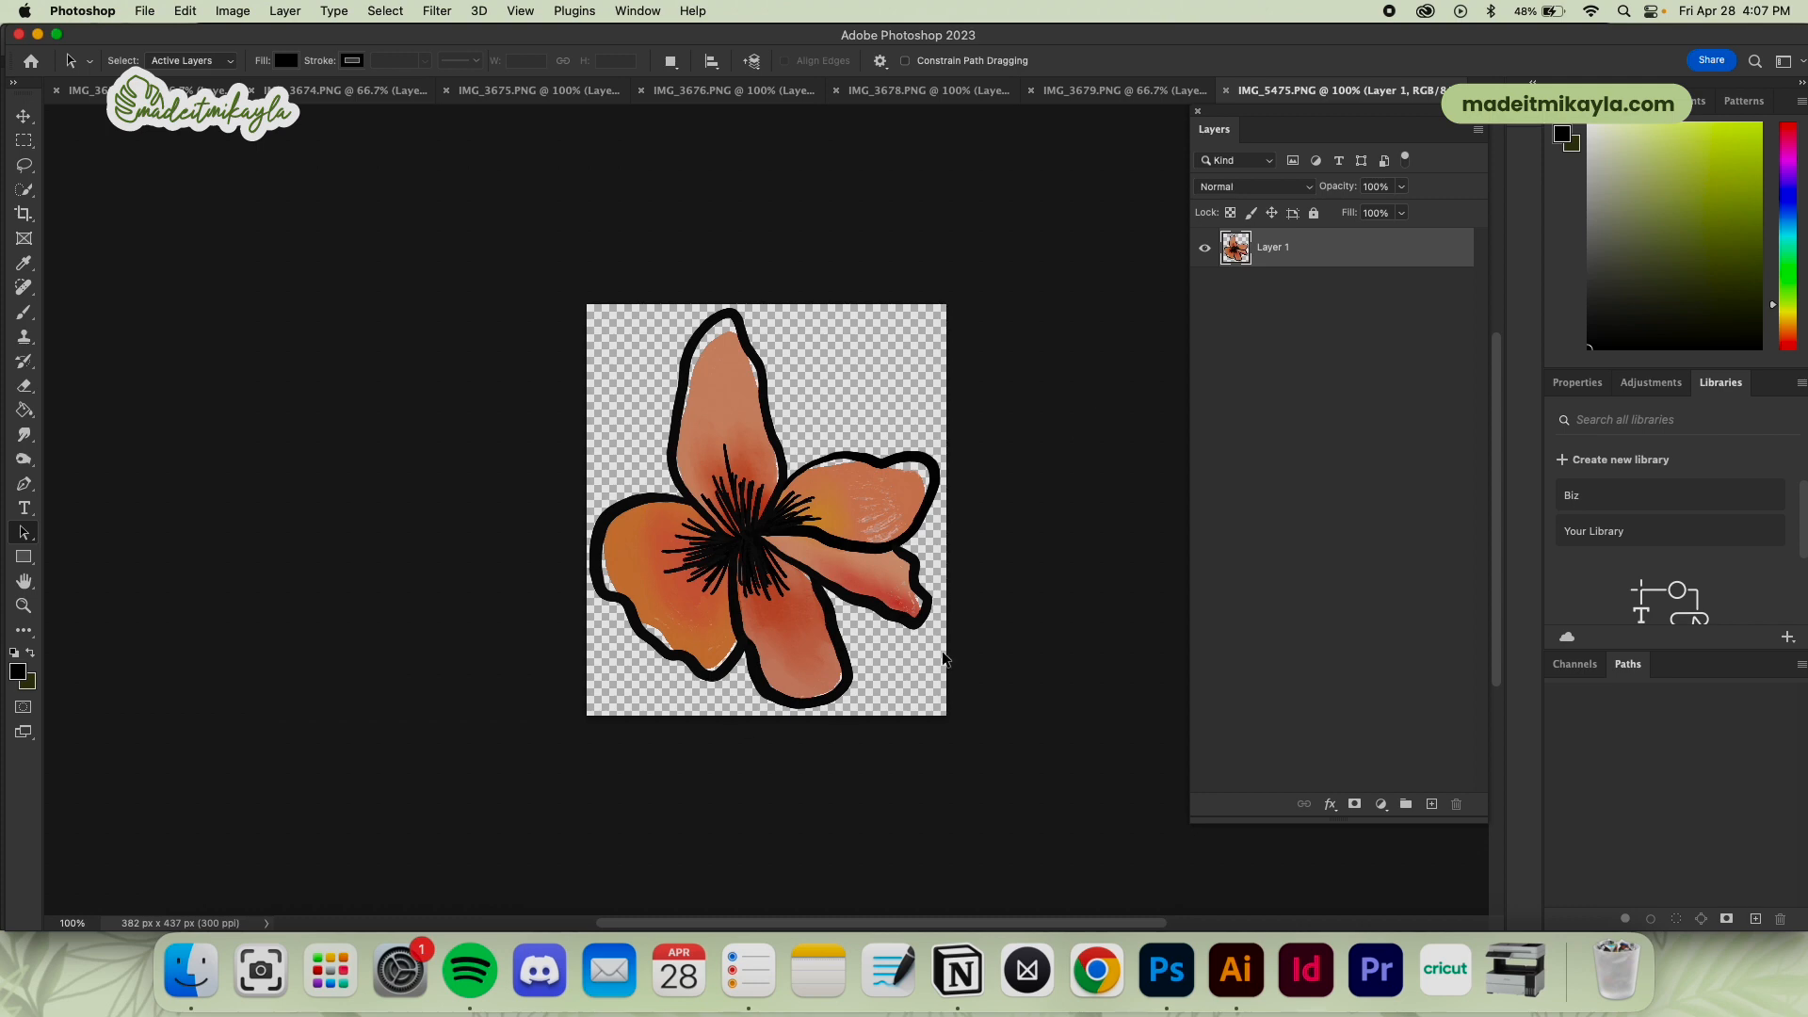
{"action": "left_click", "coordinate": [1236, 249], "text": "super"}
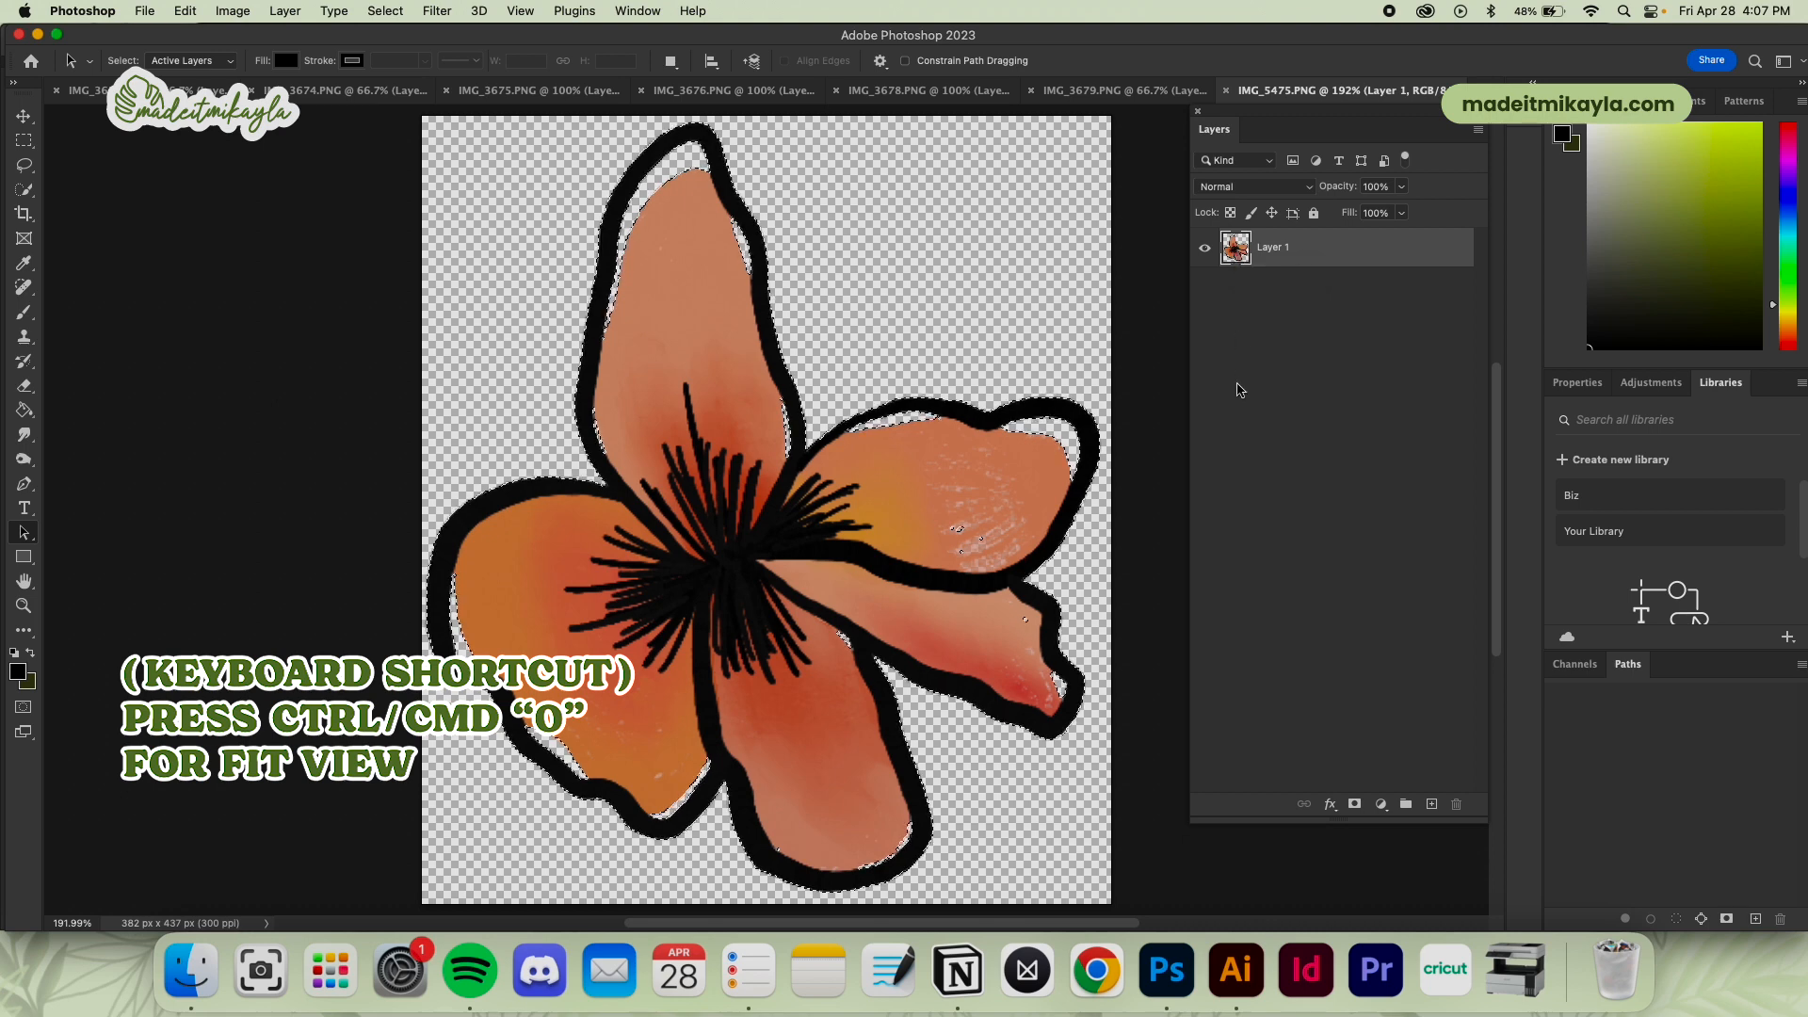
{"action": "key", "text": "super+d"}
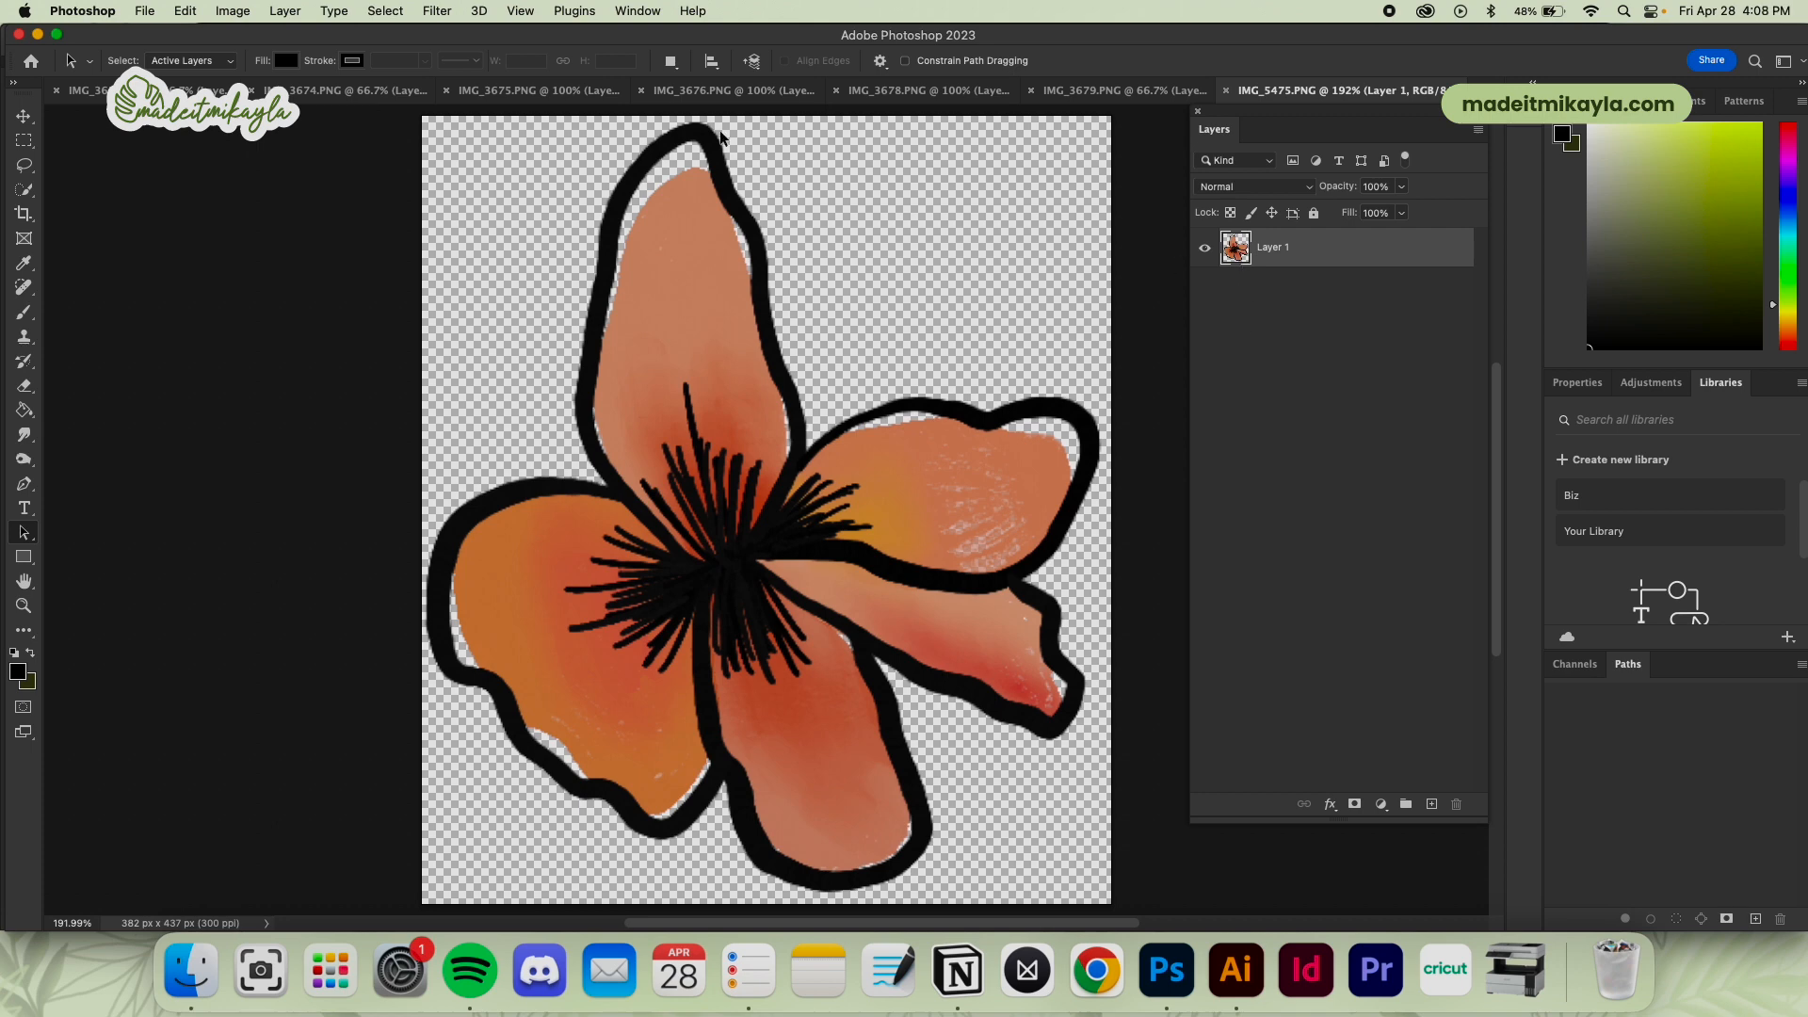
Select the flower's black linework with Color Range, sampling the petal outline and adding samples from the dark centre
{"action": "left_click", "coordinate": [390, 11]}
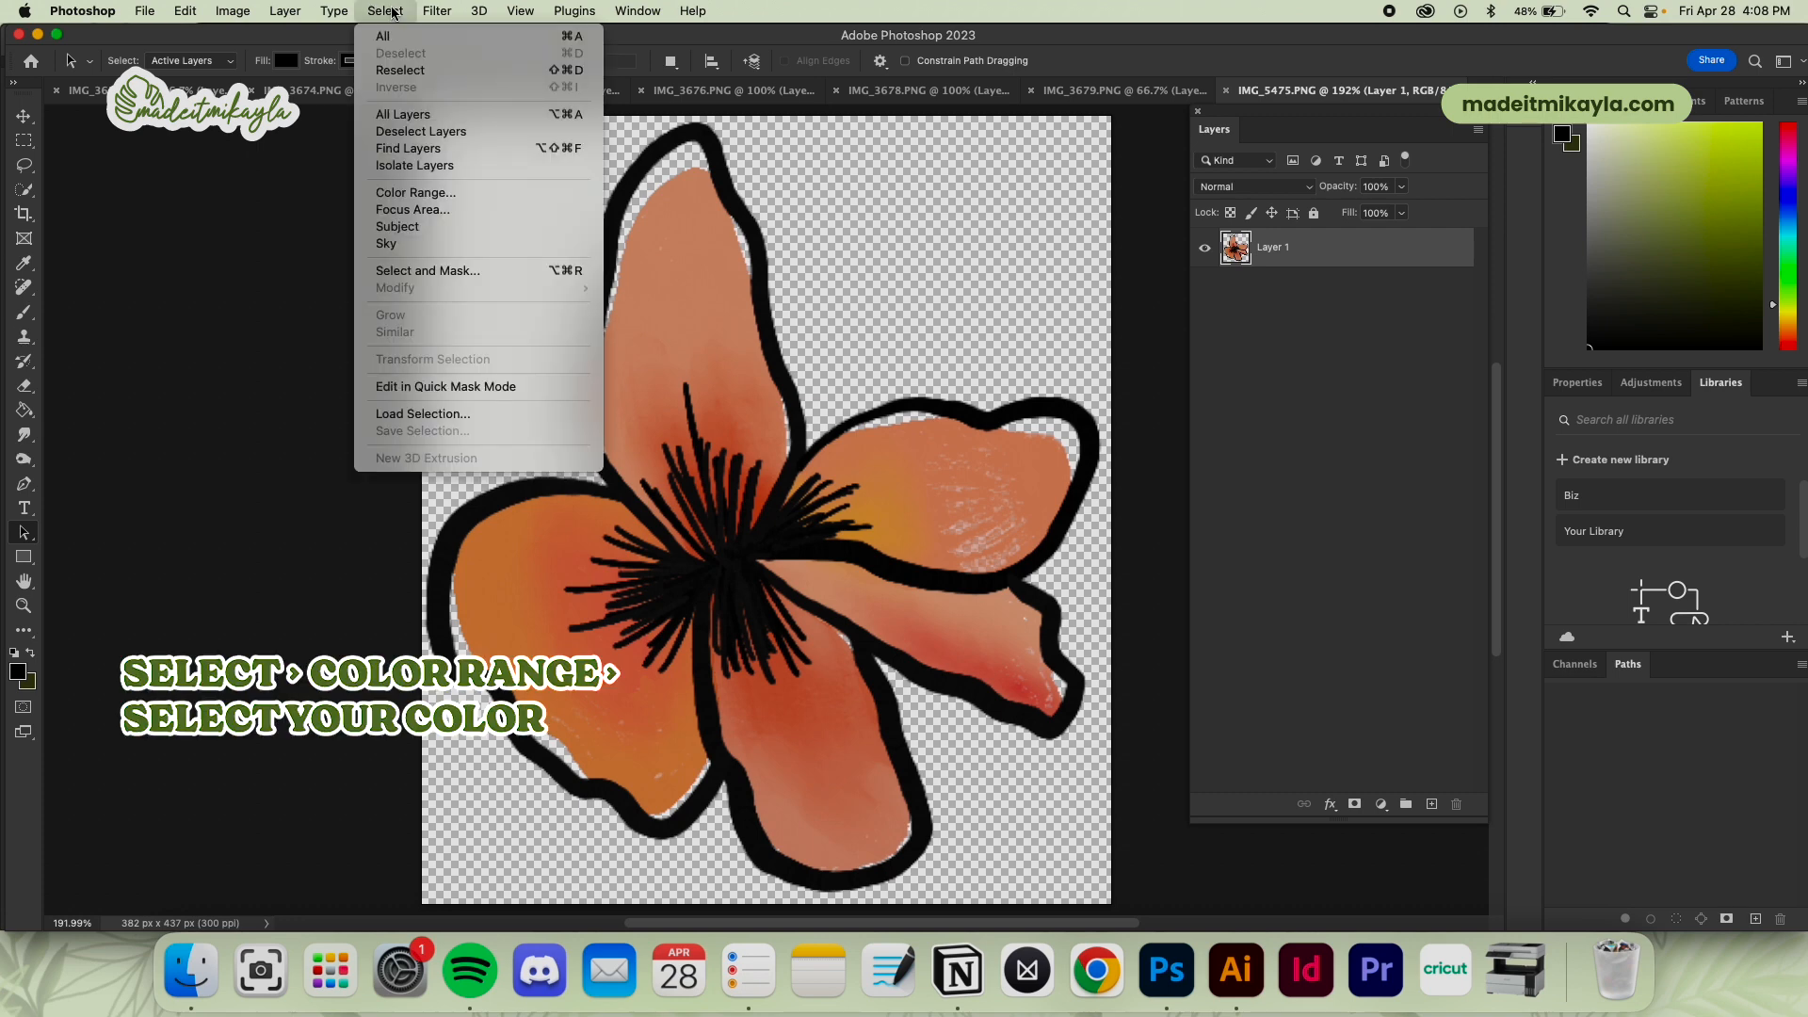
{"action": "left_click", "coordinate": [467, 192]}
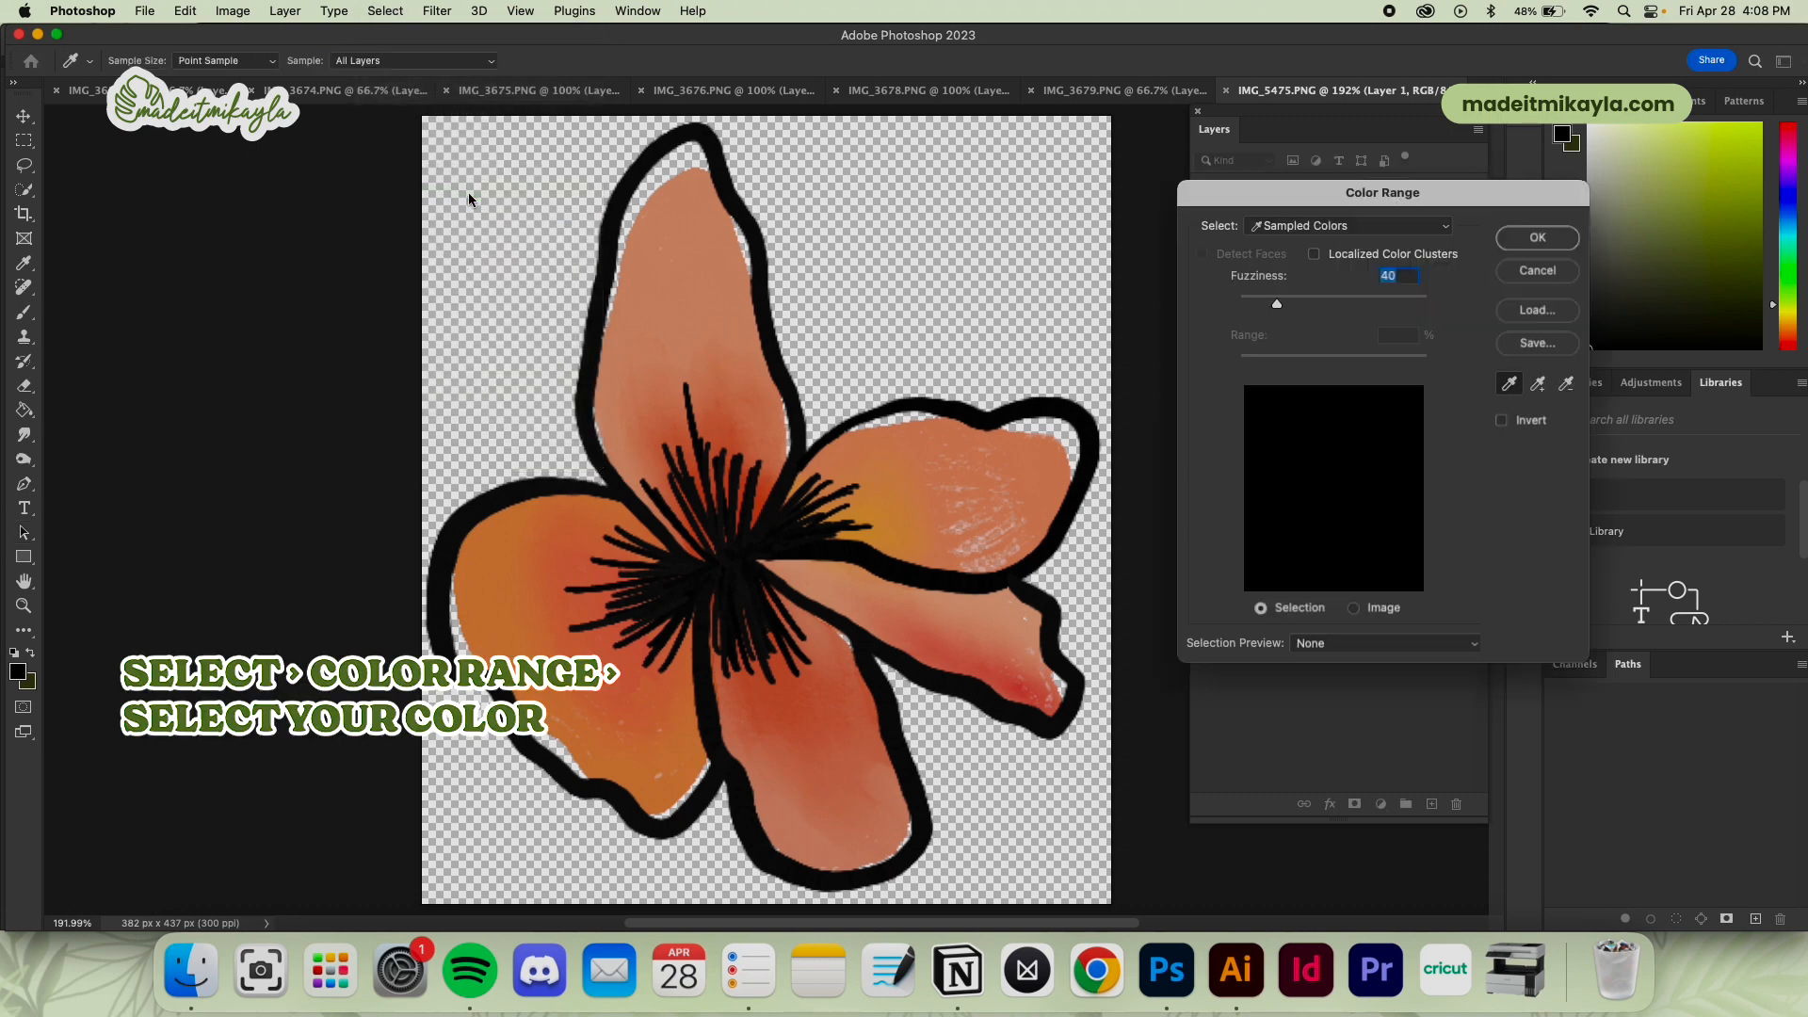
{"action": "left_click", "coordinate": [1068, 403]}
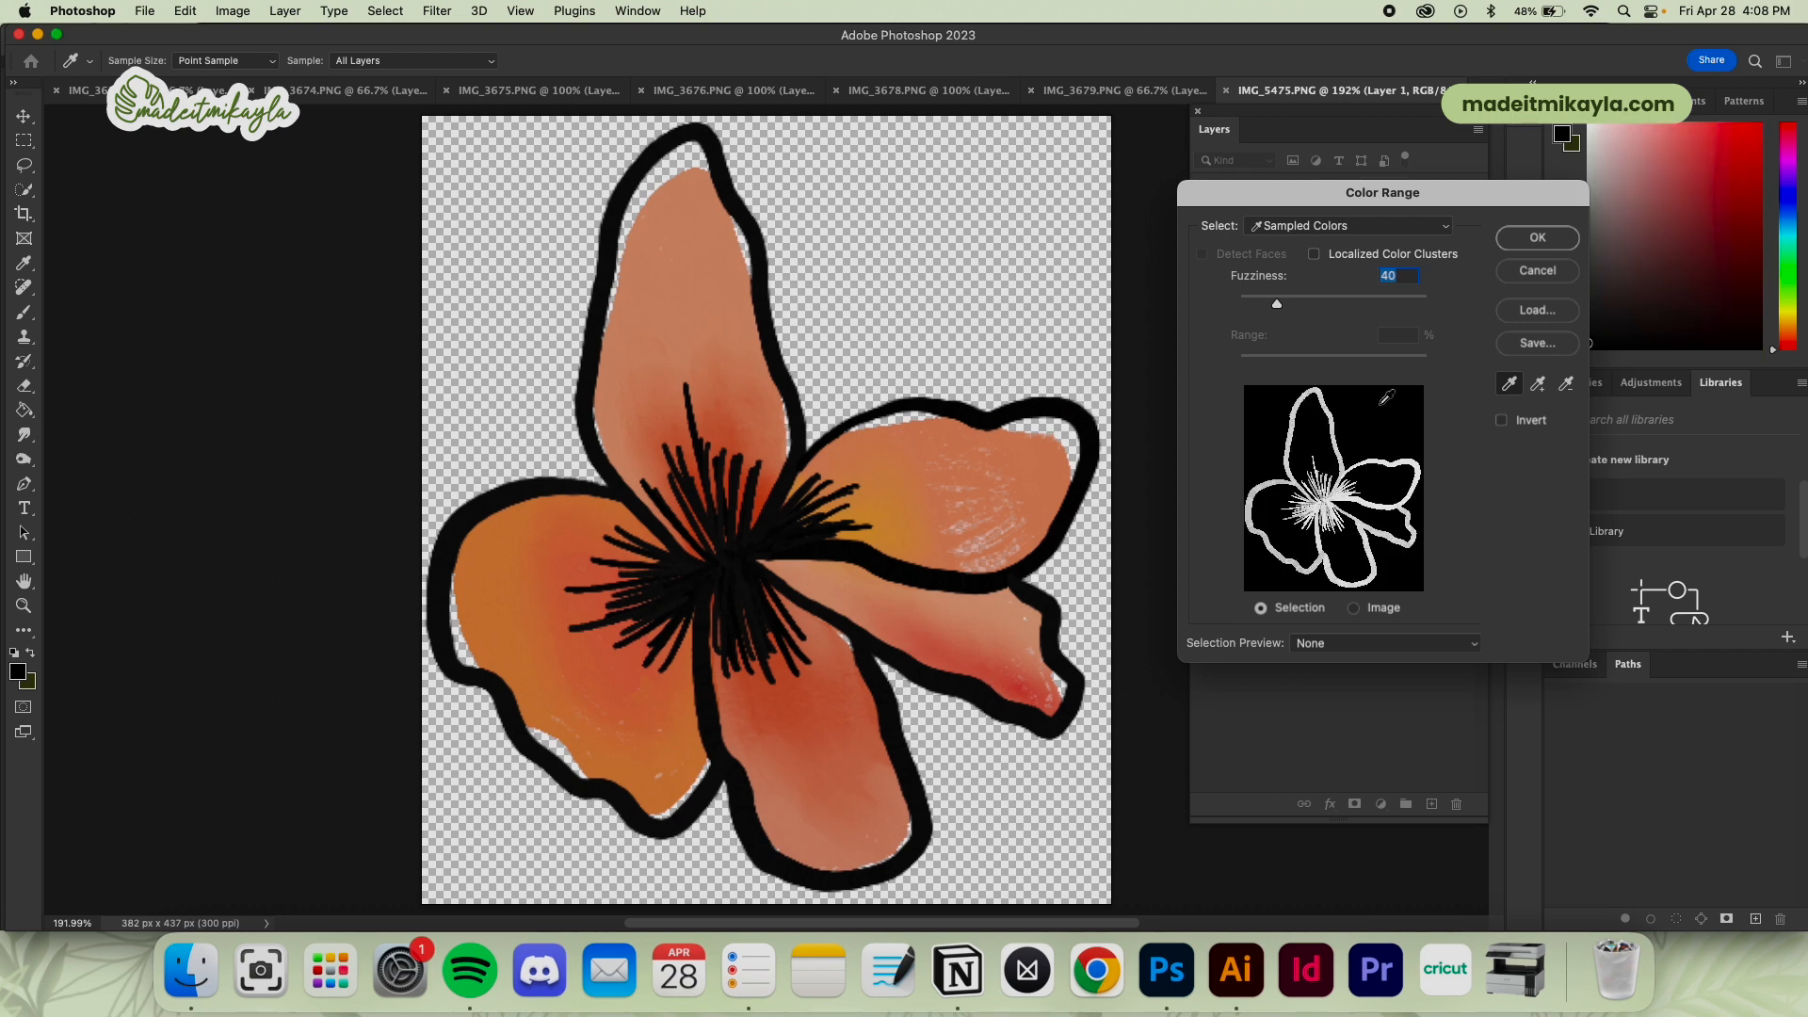
{"action": "left_click", "coordinate": [1538, 382]}
{"action": "left_click", "coordinate": [688, 584]}
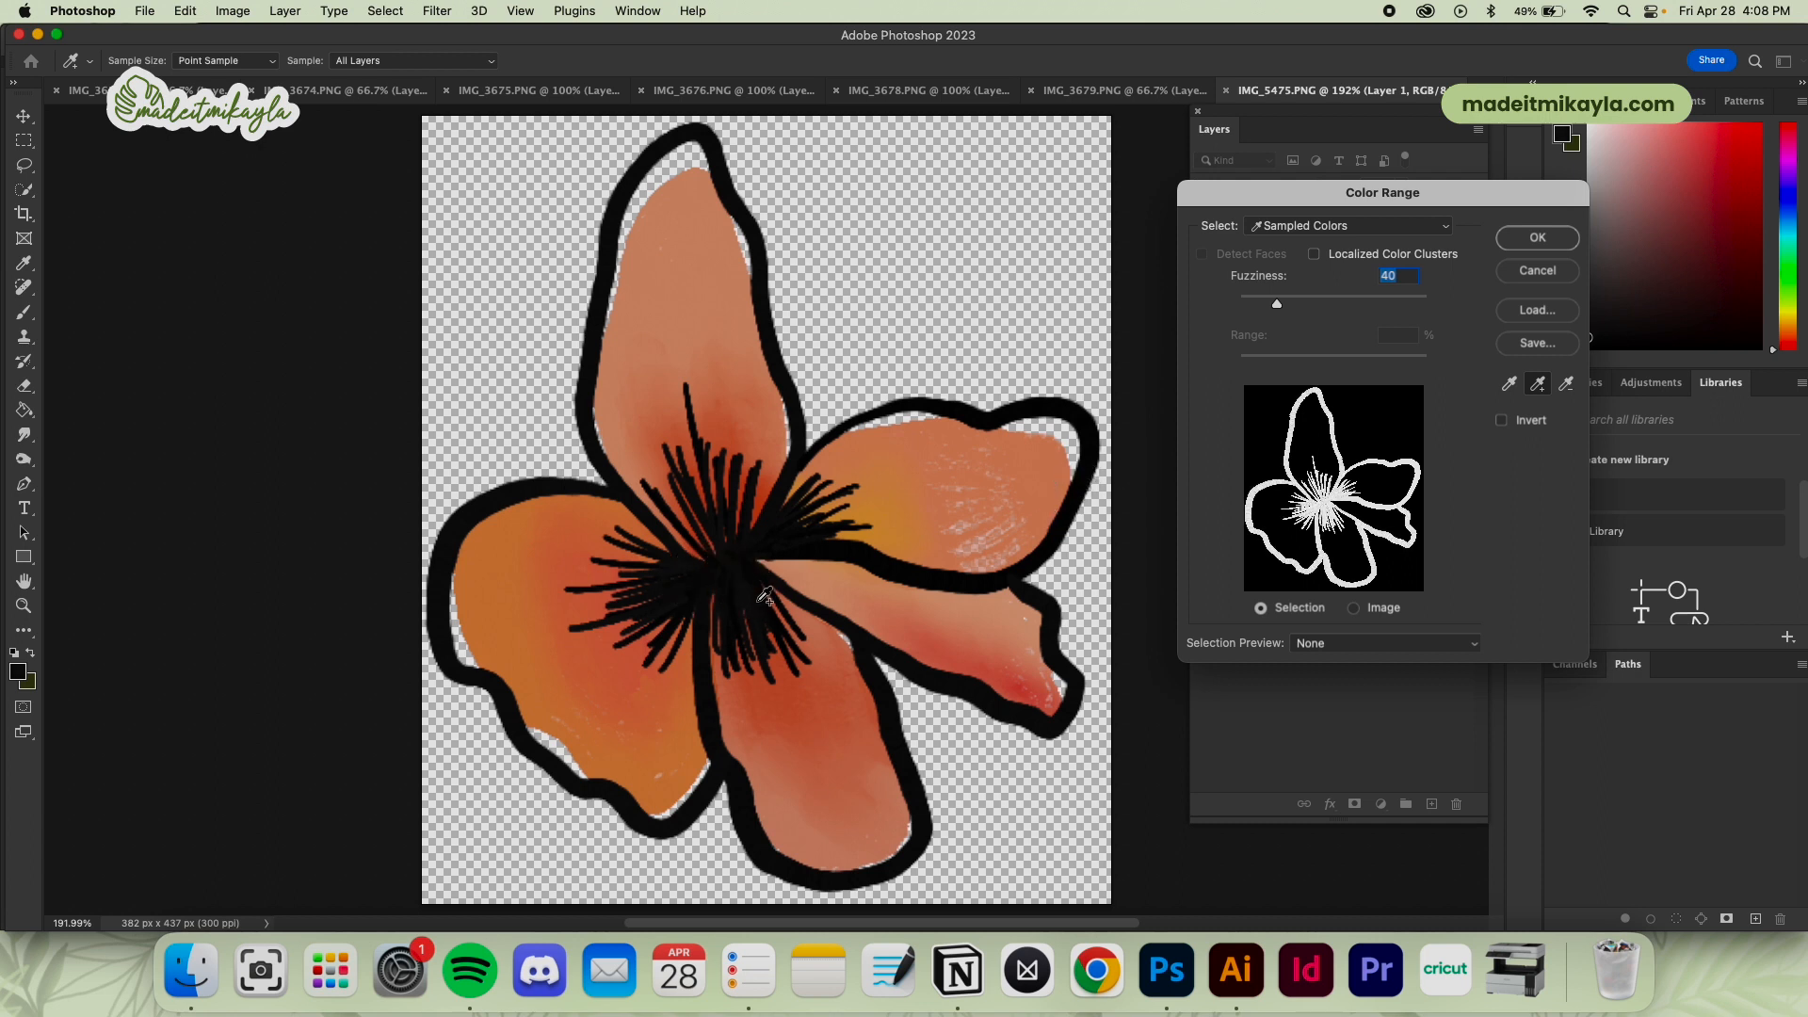
{"action": "left_click", "coordinate": [716, 582]}
{"action": "left_click", "coordinate": [738, 588]}
{"action": "left_click", "coordinate": [1520, 243]}
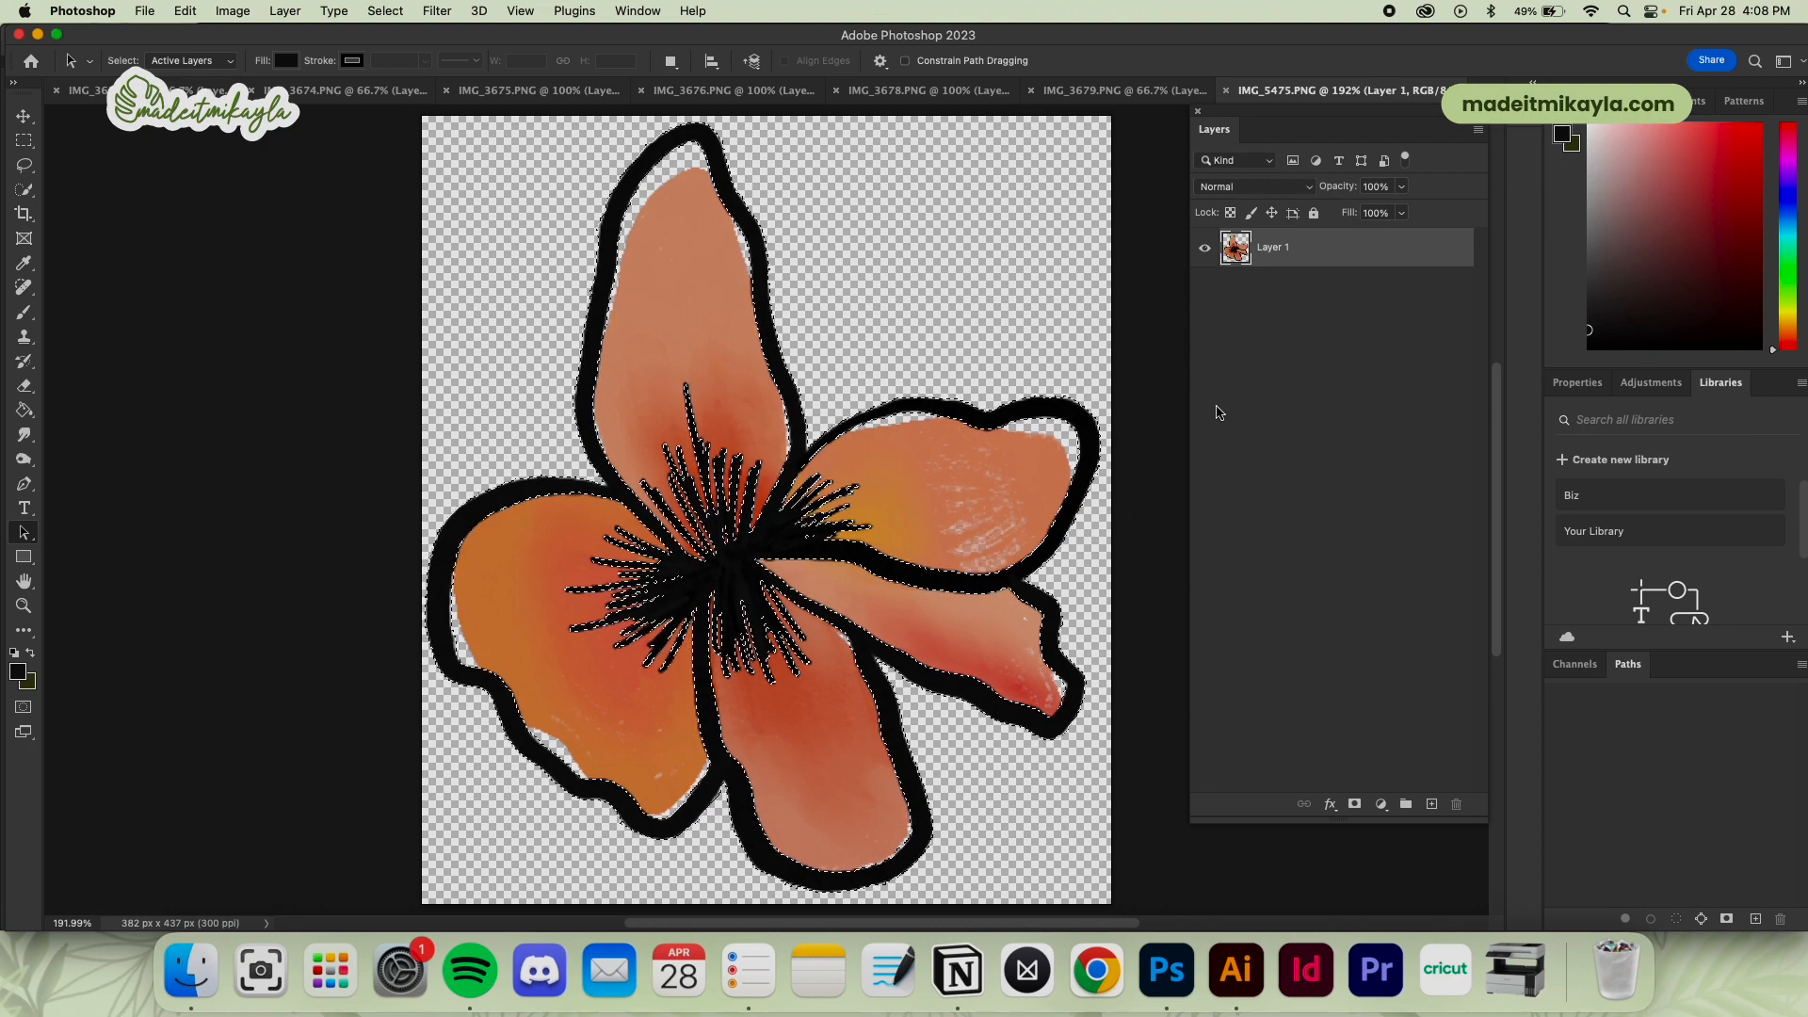
Add a new layer, hide Layer 1, and fill the linework selection with black using the Paint Bucket tool
{"action": "left_click", "coordinate": [1431, 804]}
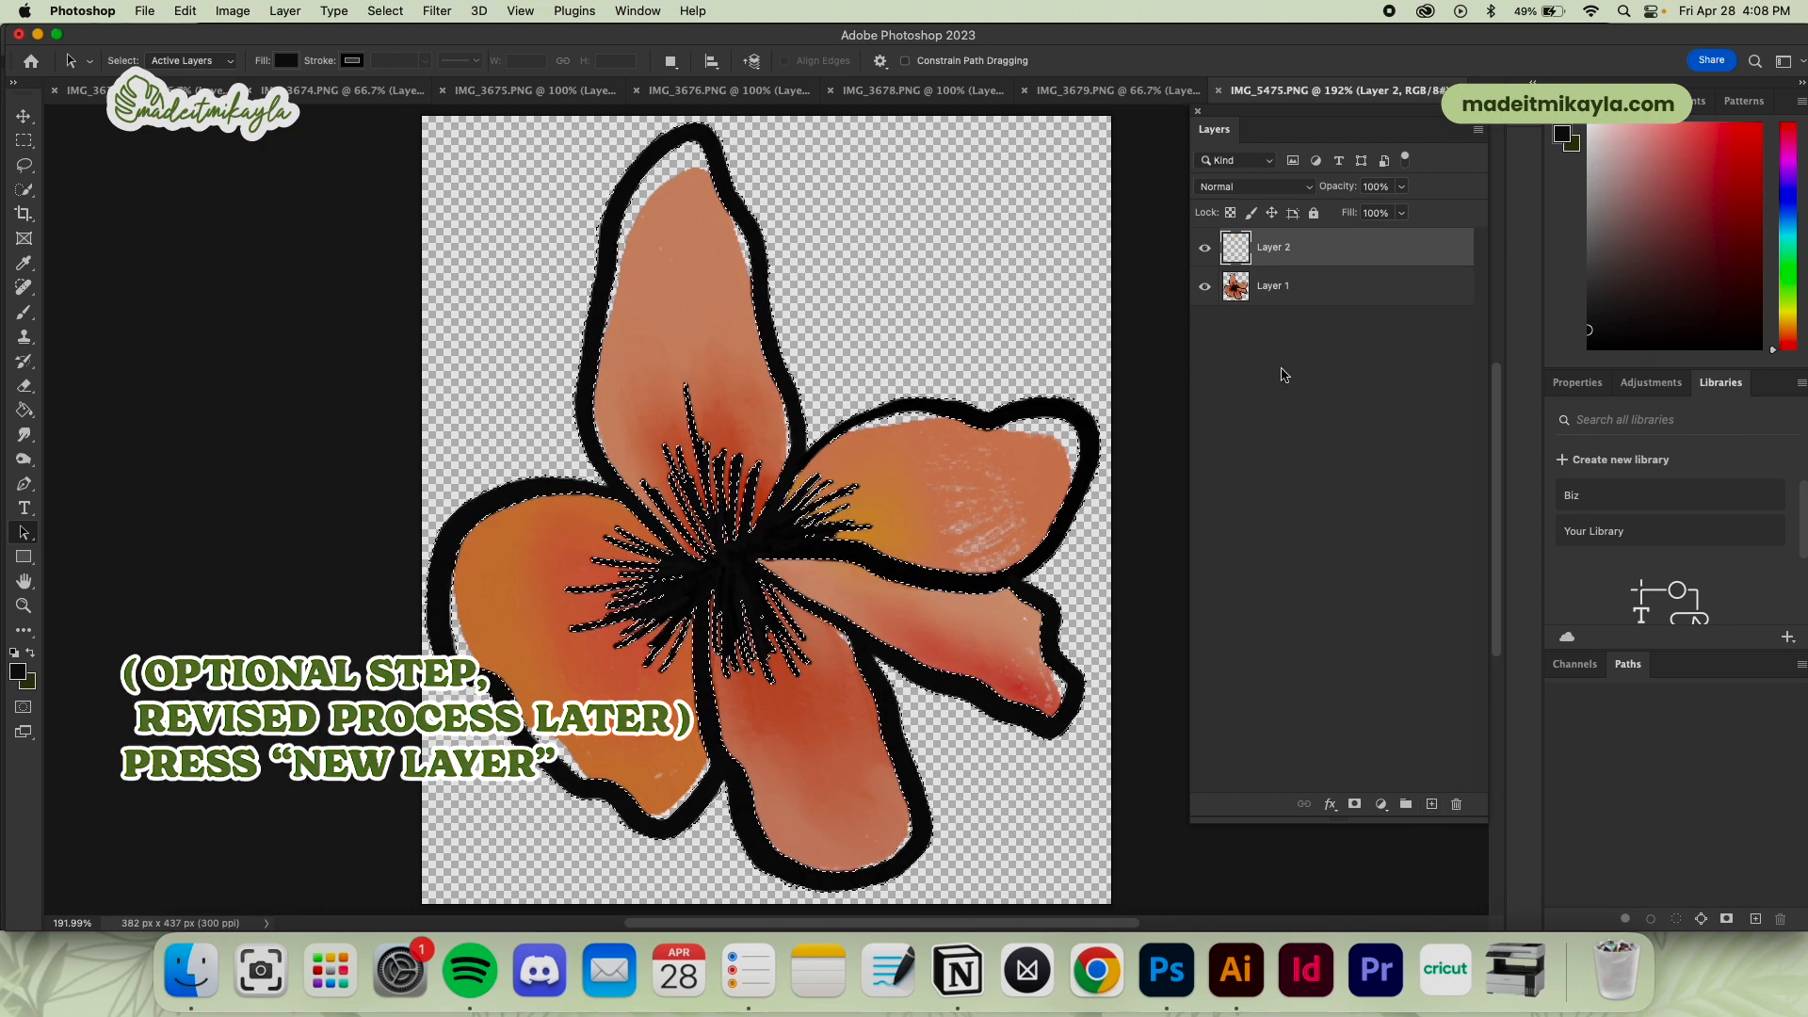
{"action": "left_click", "coordinate": [1206, 287]}
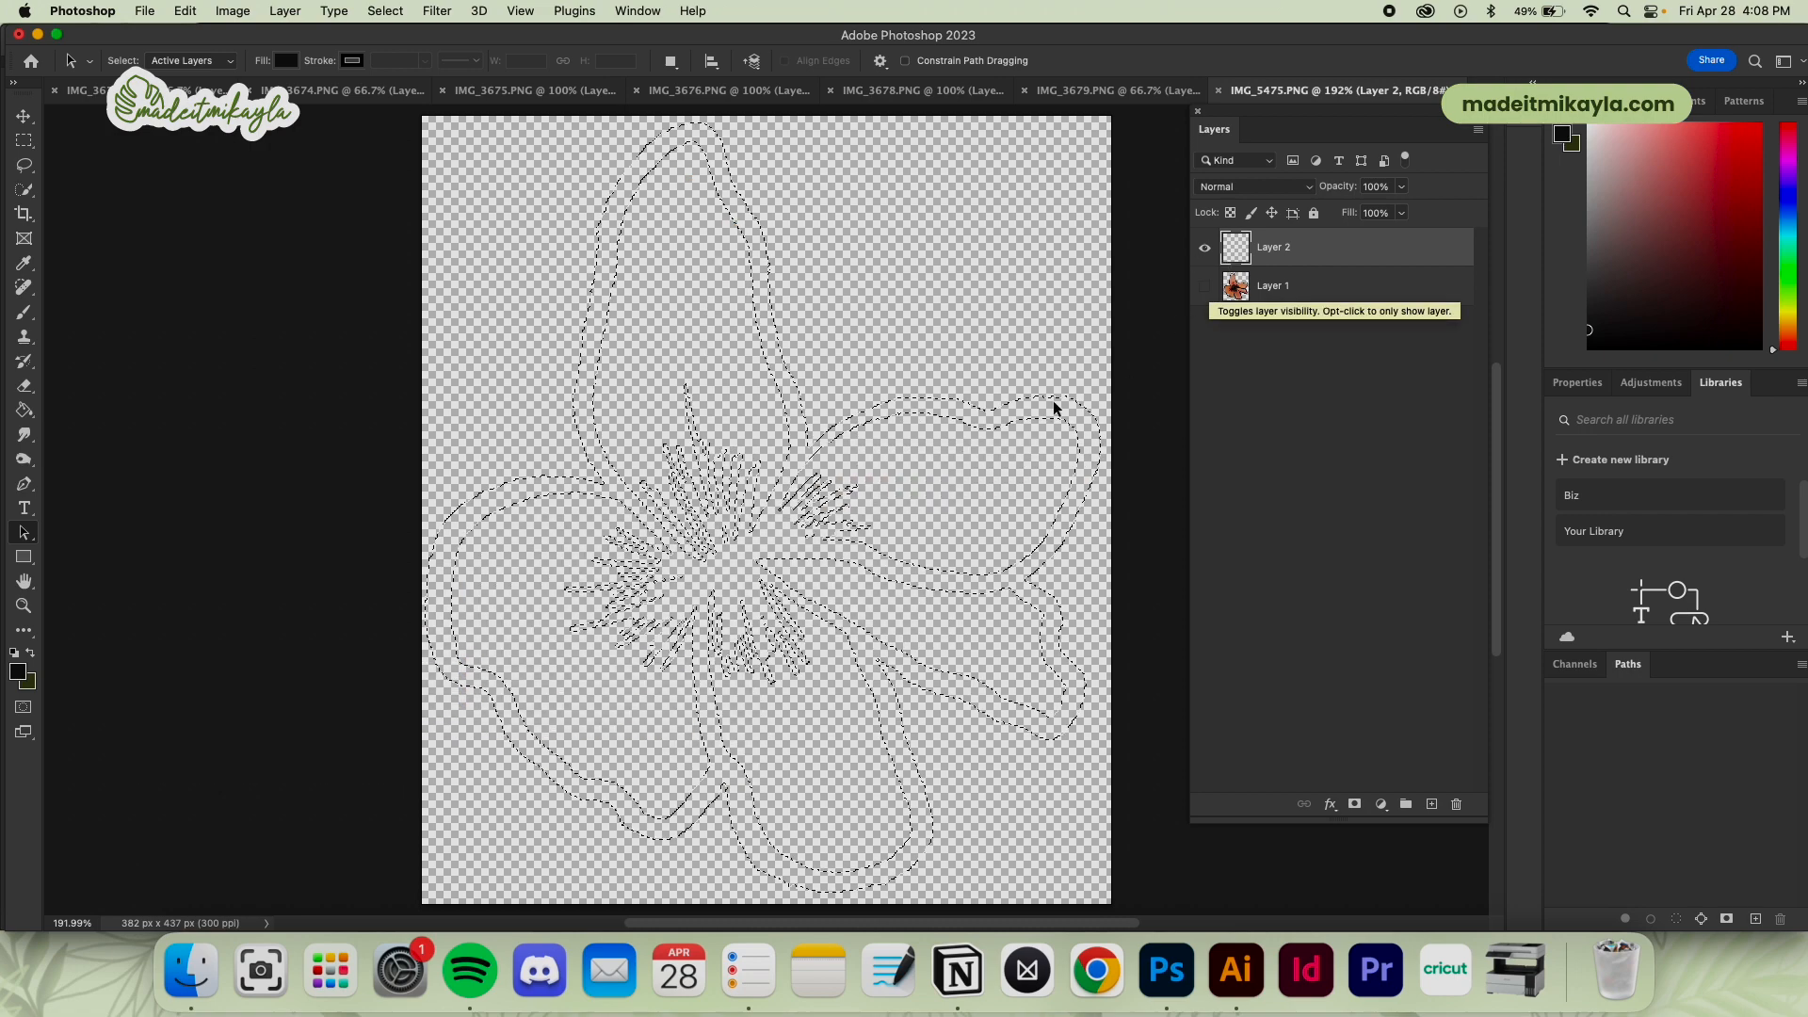
{"action": "key", "text": "g"}
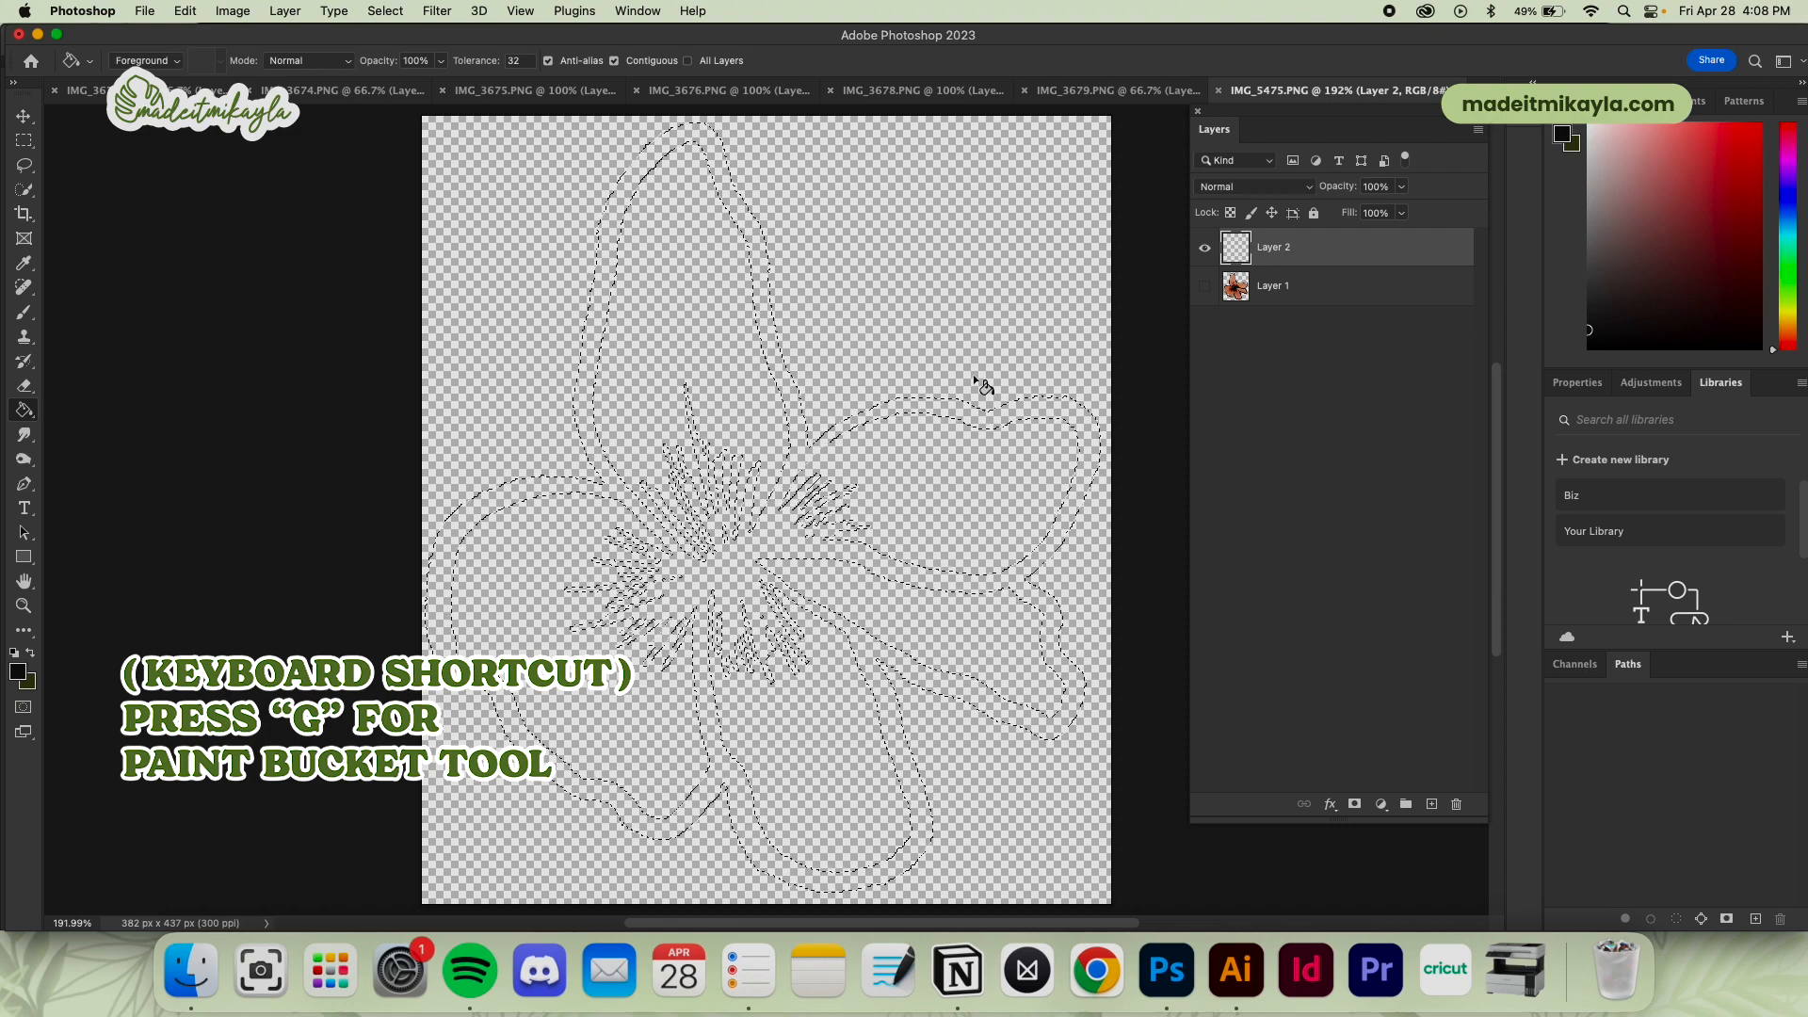
{"action": "left_click", "coordinate": [1012, 418]}
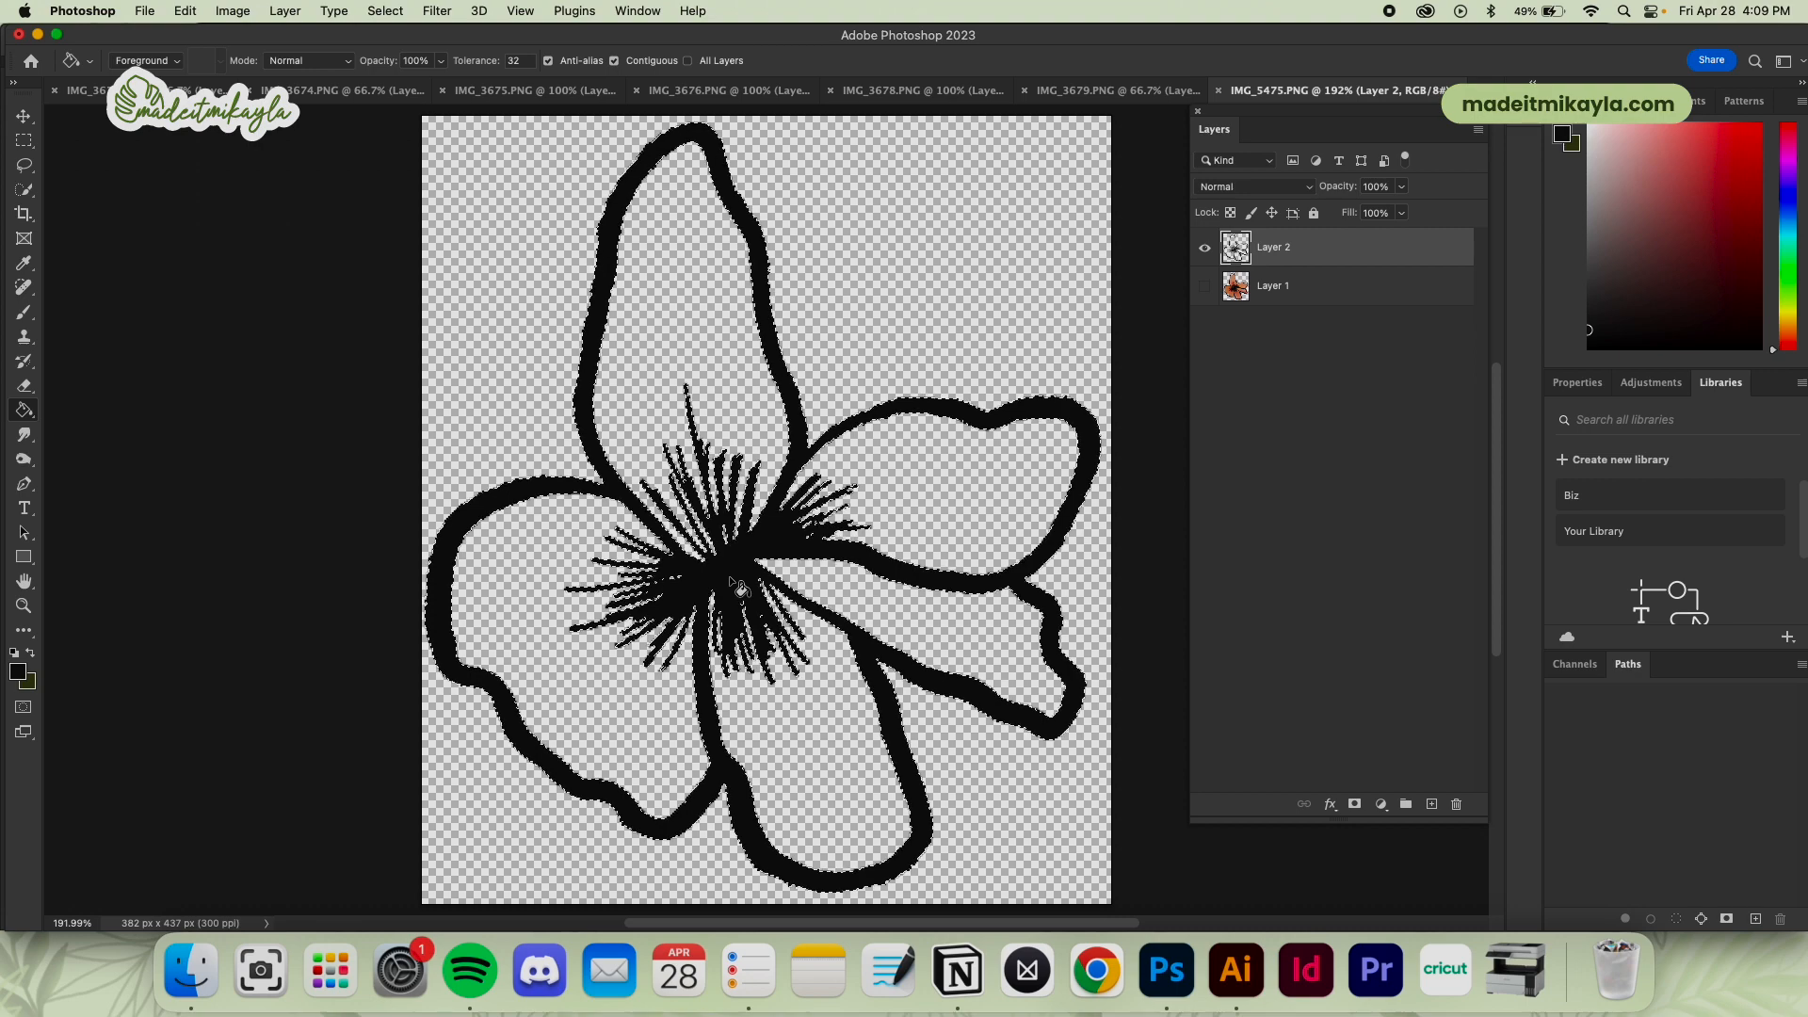
Make a work path from the flower's linework selection and create a vector mask from that path on Layer 2
{"action": "key", "text": "l"}
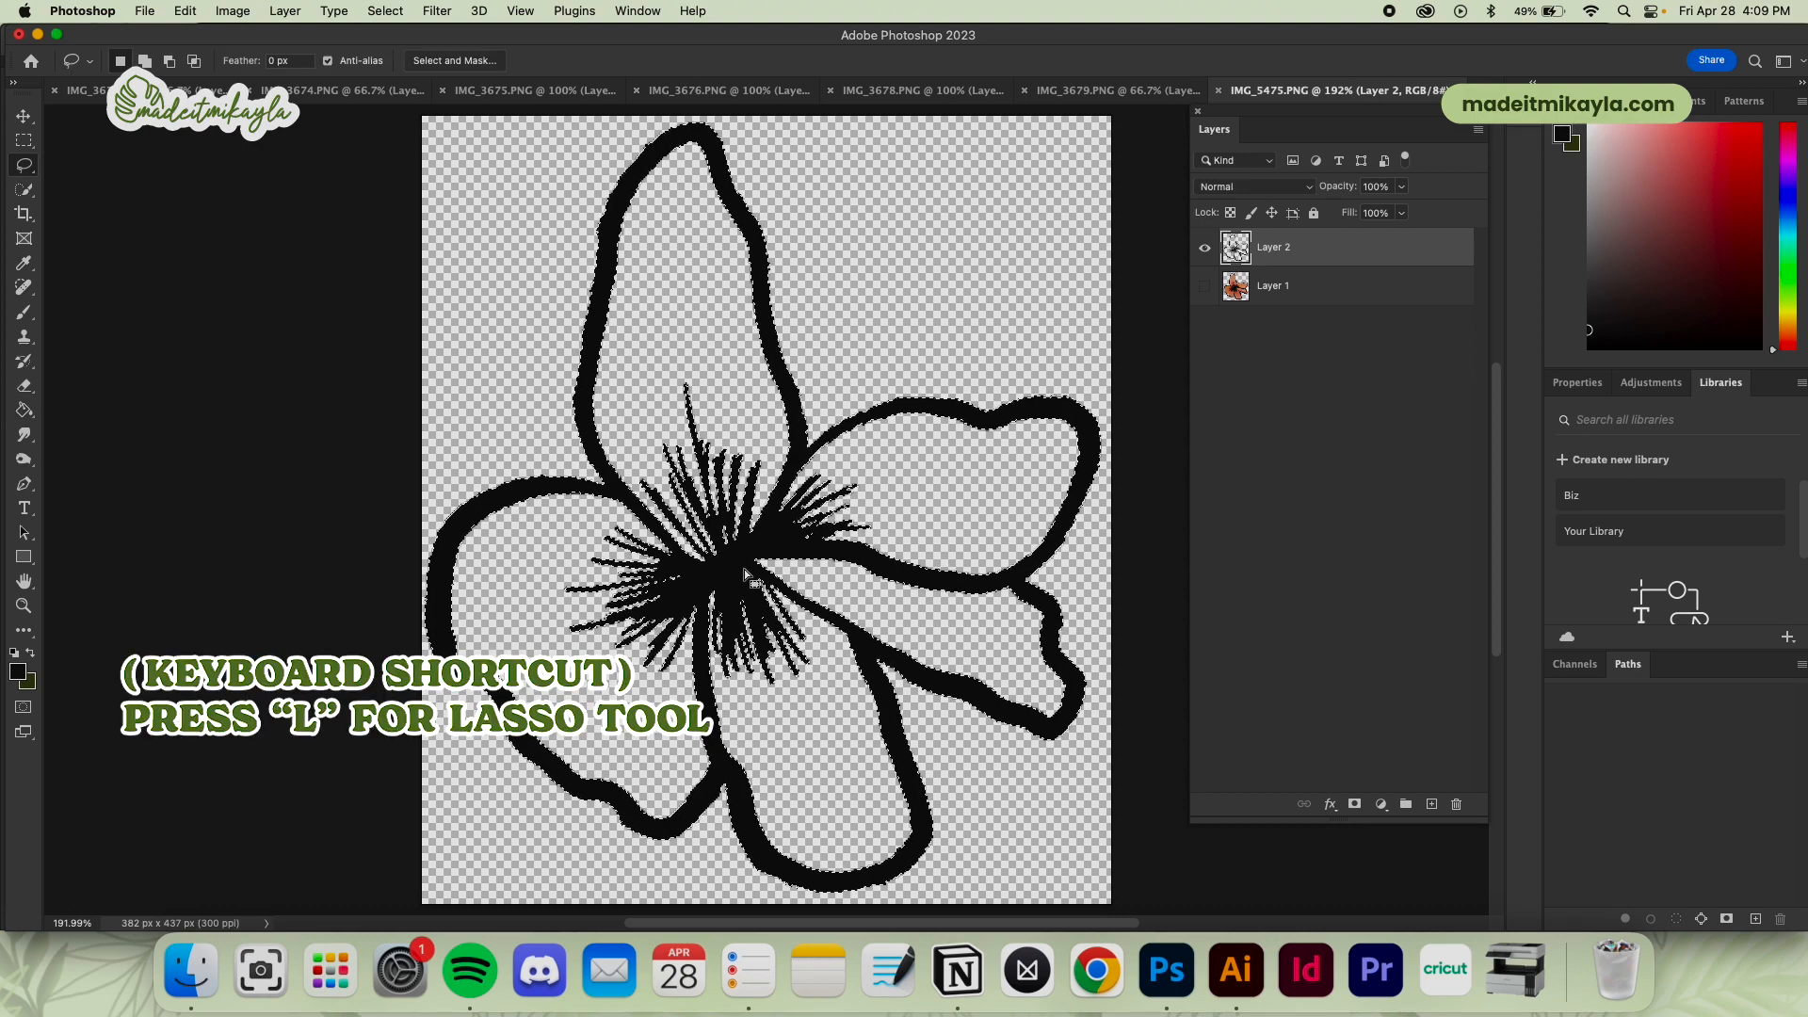
{"action": "right_click", "coordinate": [744, 572]}
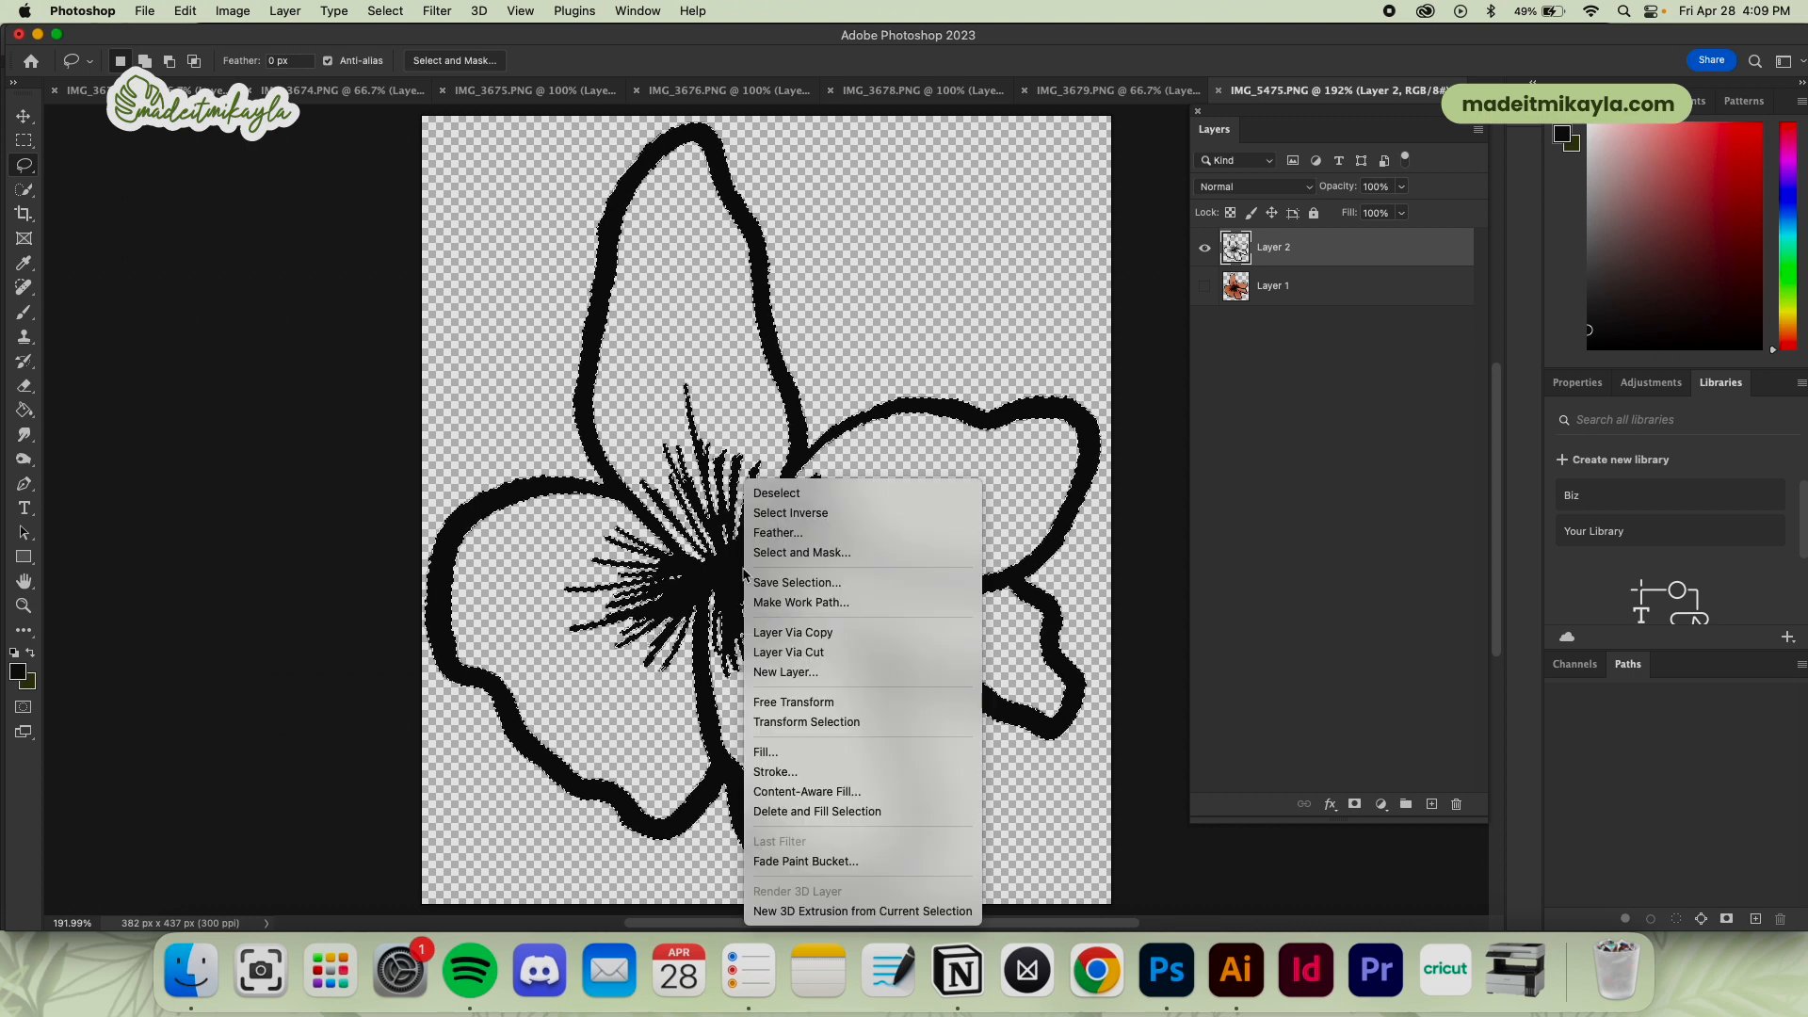
{"action": "left_click", "coordinate": [914, 603]}
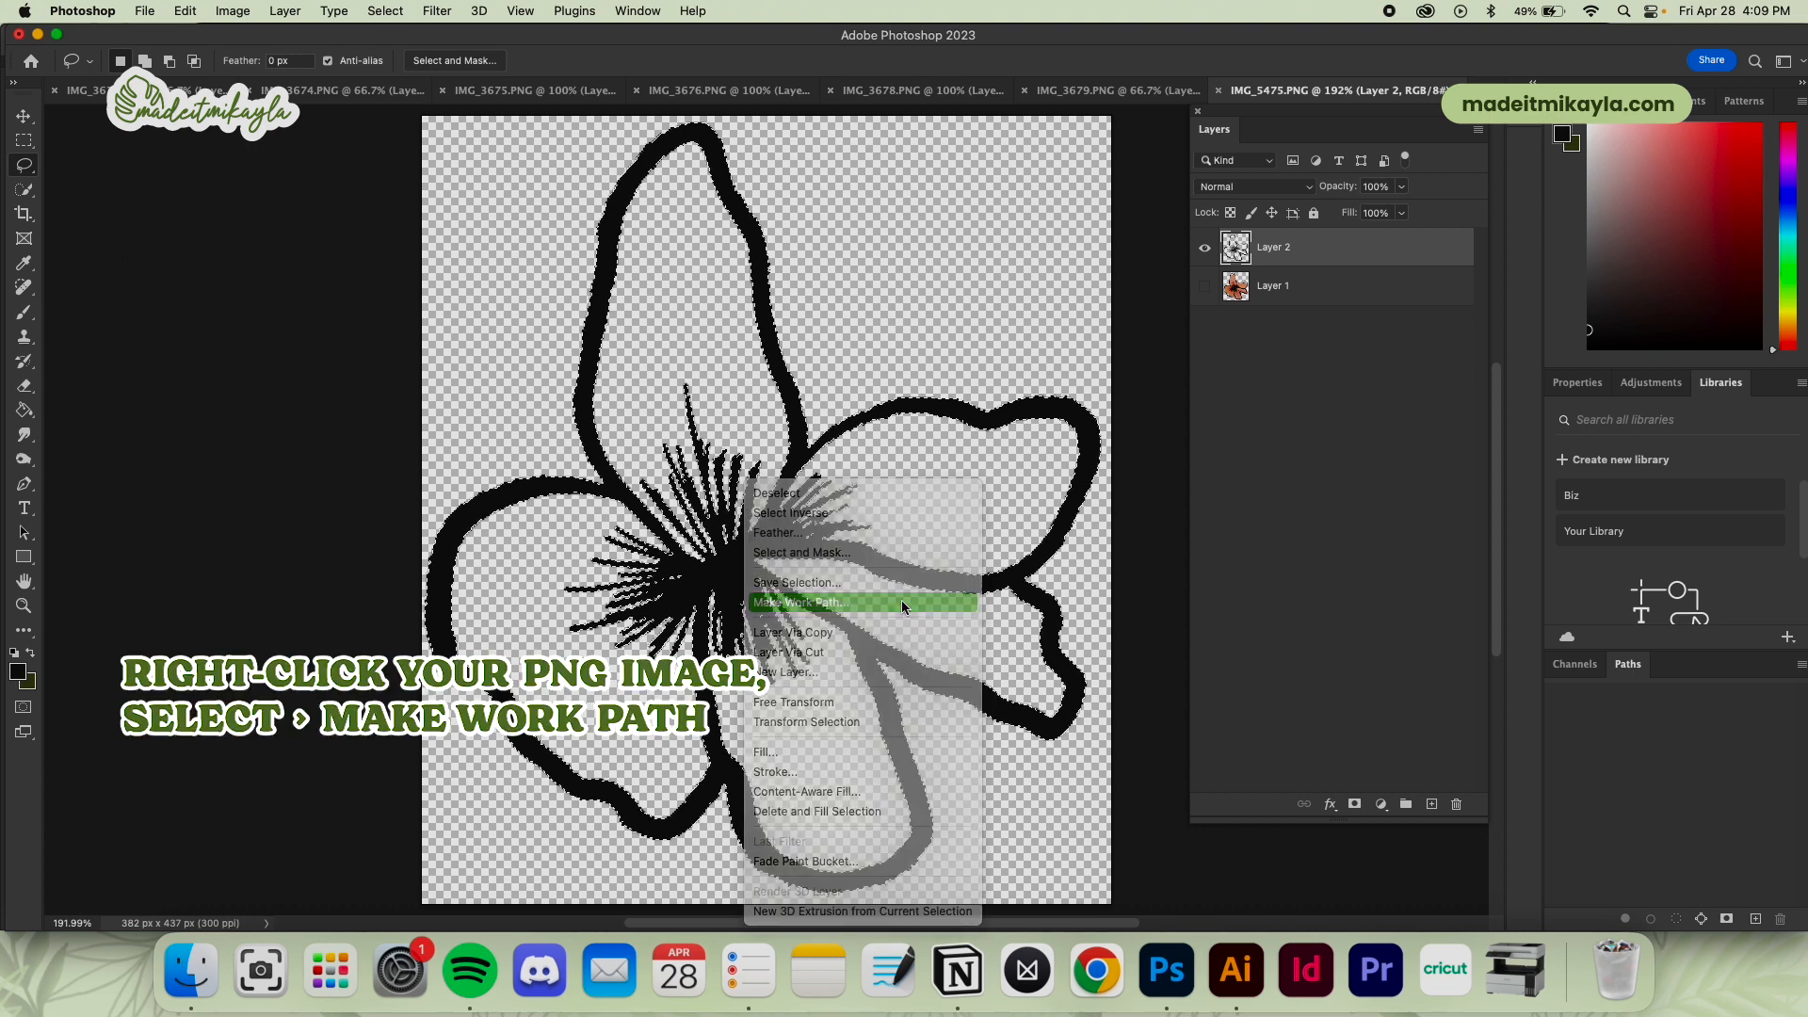
{"action": "left_click", "coordinate": [763, 440]}
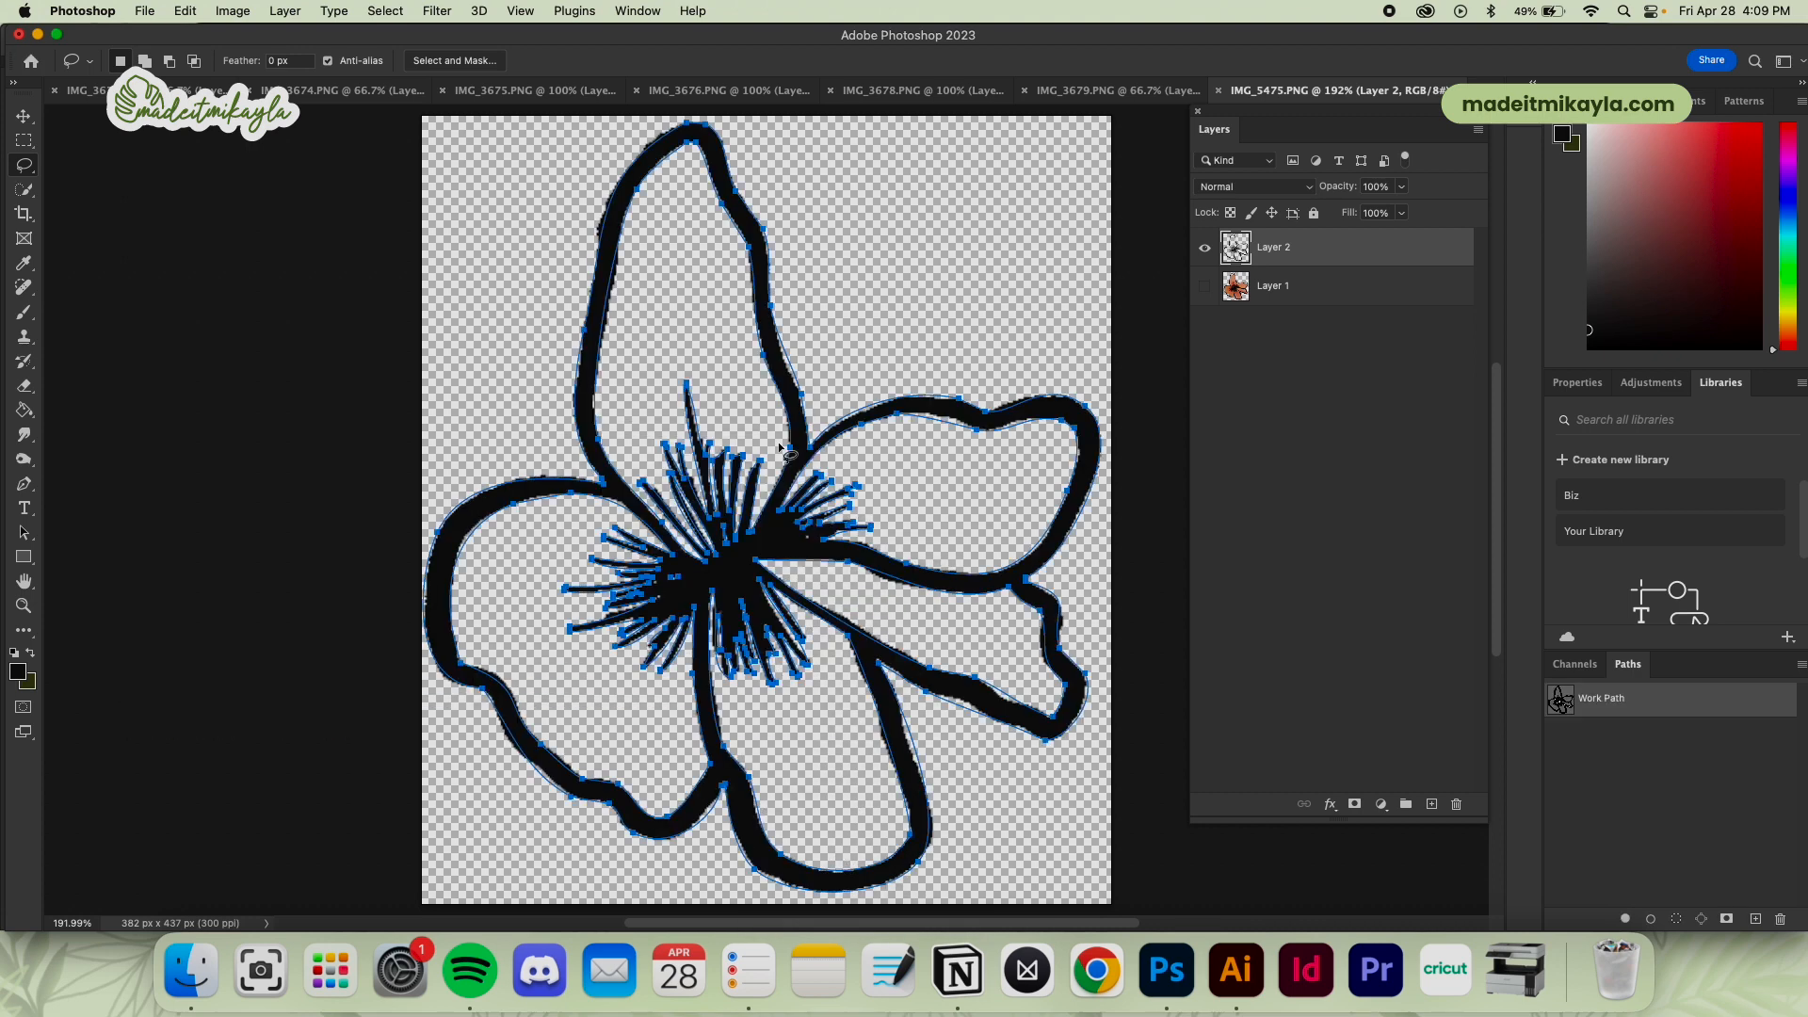
{"action": "key", "text": "a"}
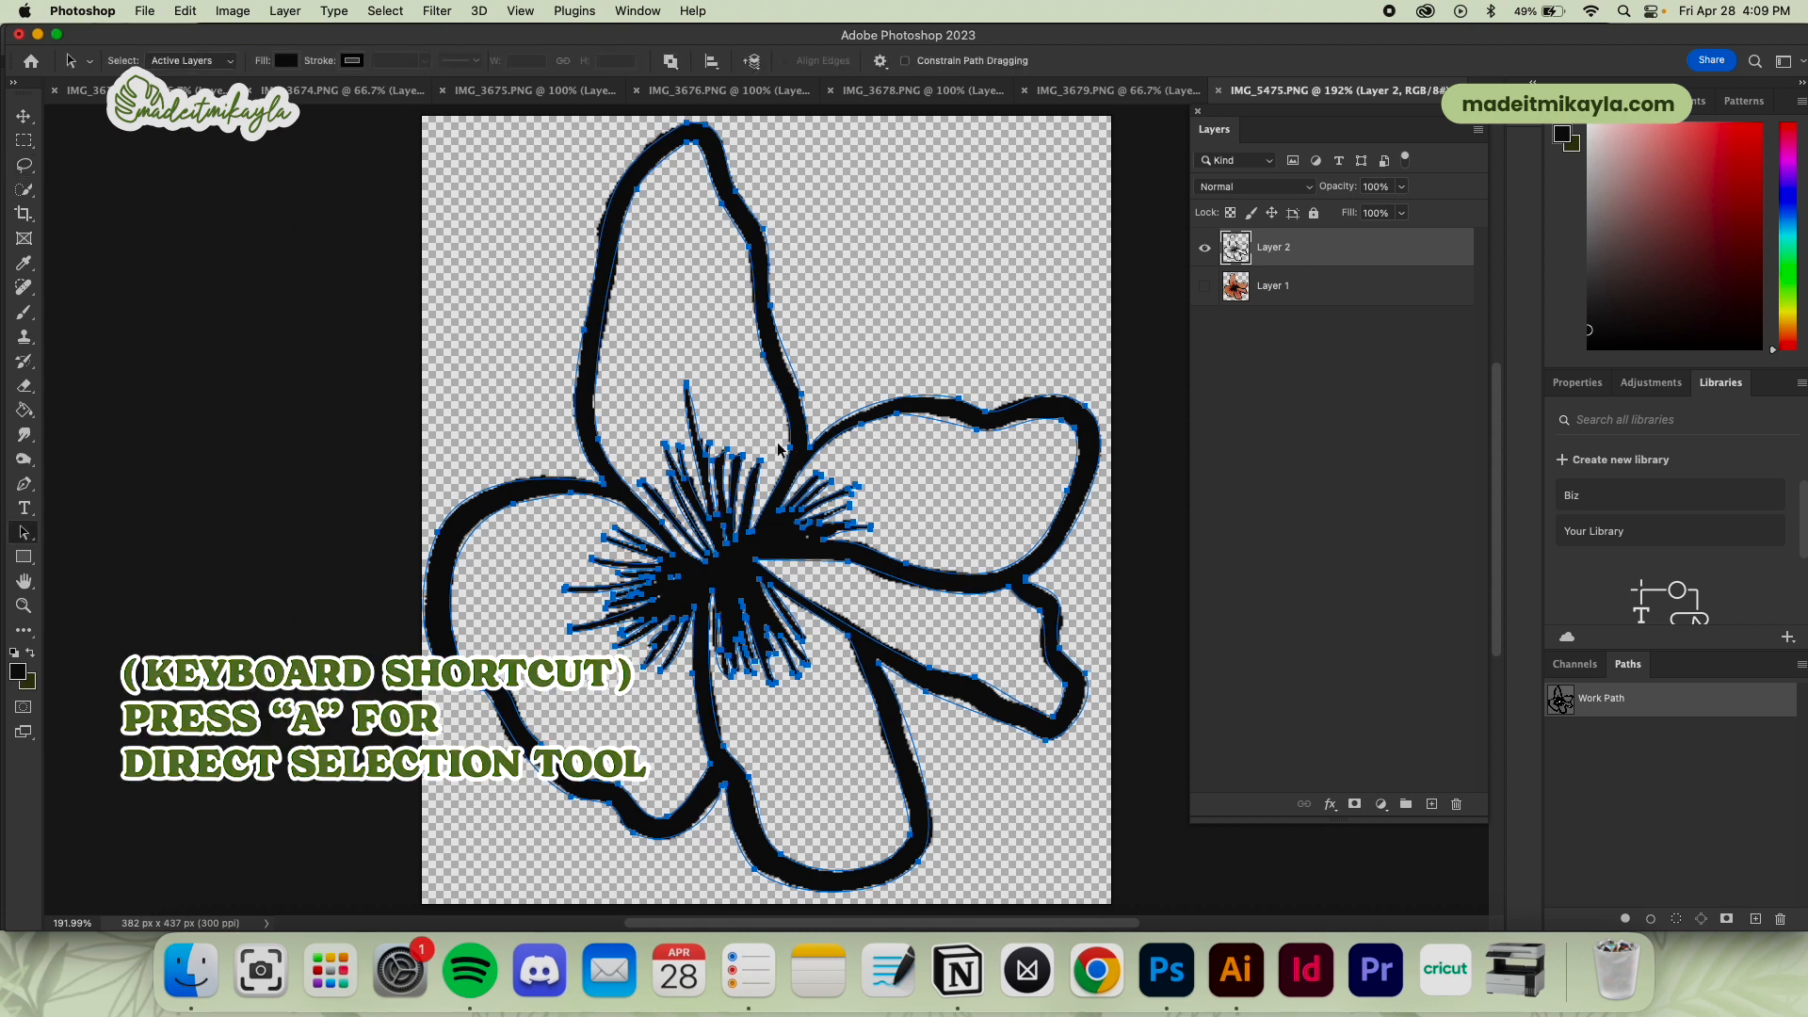
{"action": "right_click", "coordinate": [777, 544]}
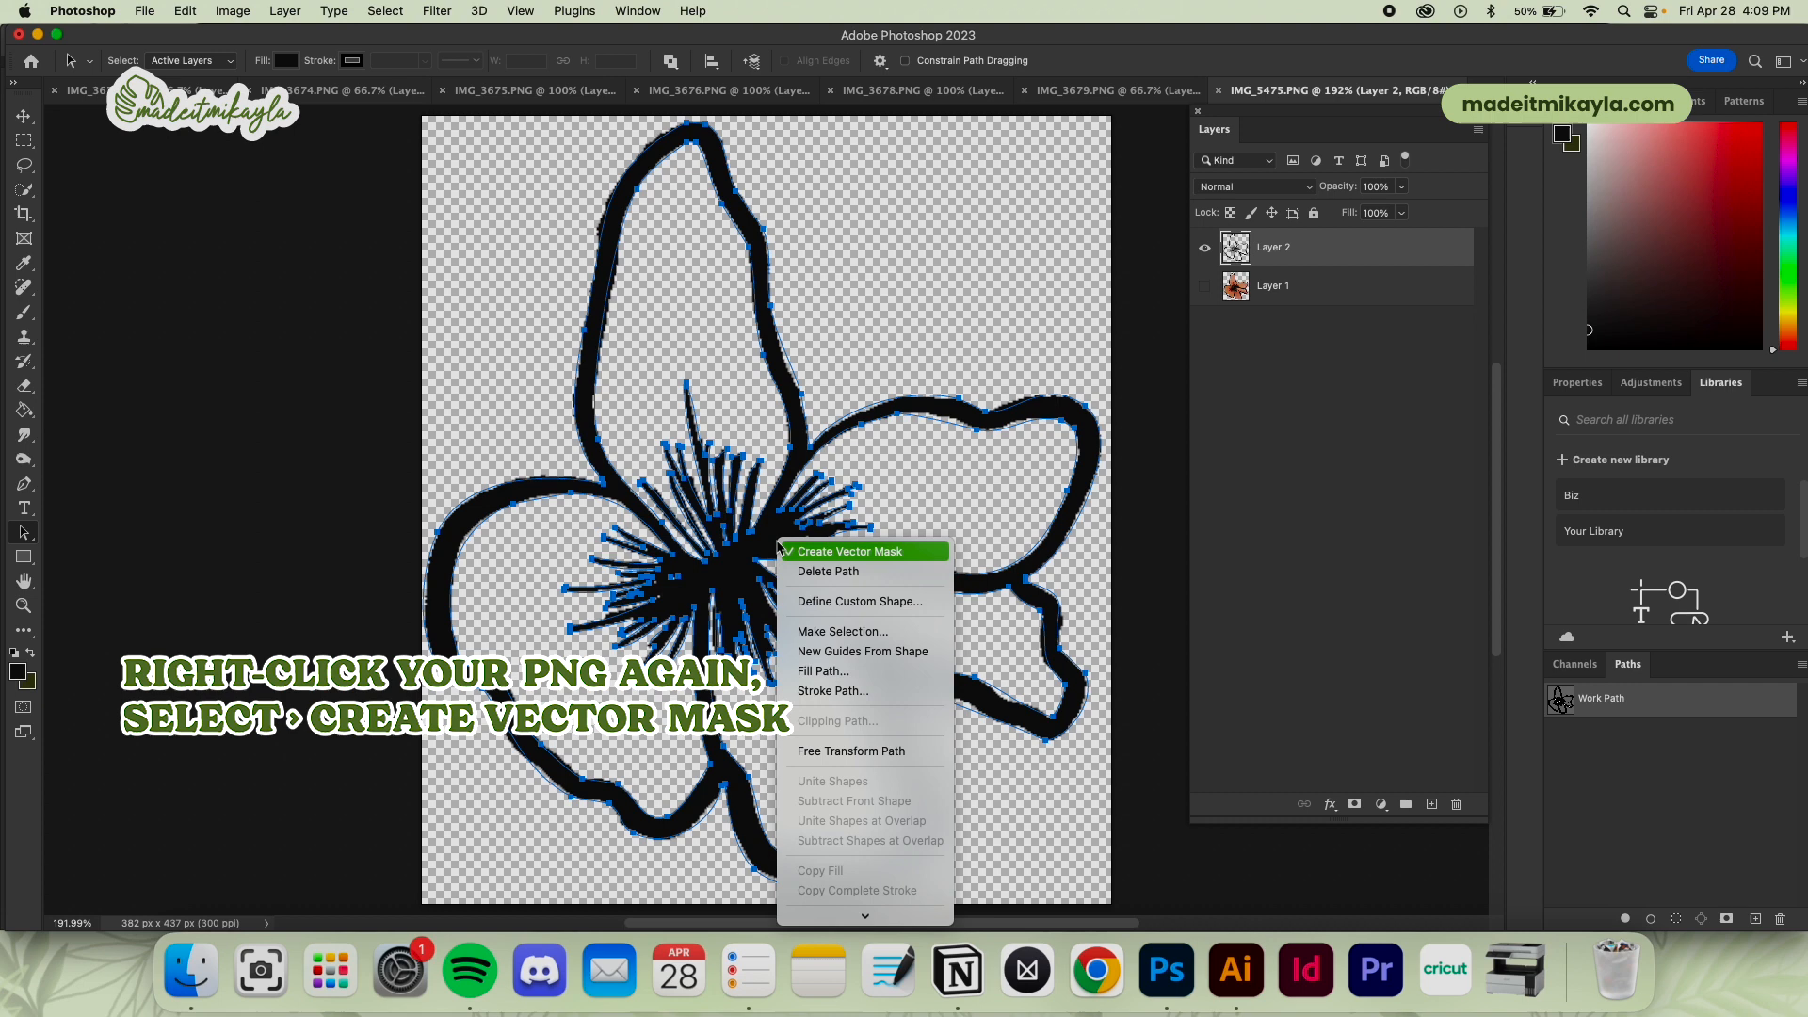
{"action": "left_click", "coordinate": [885, 554]}
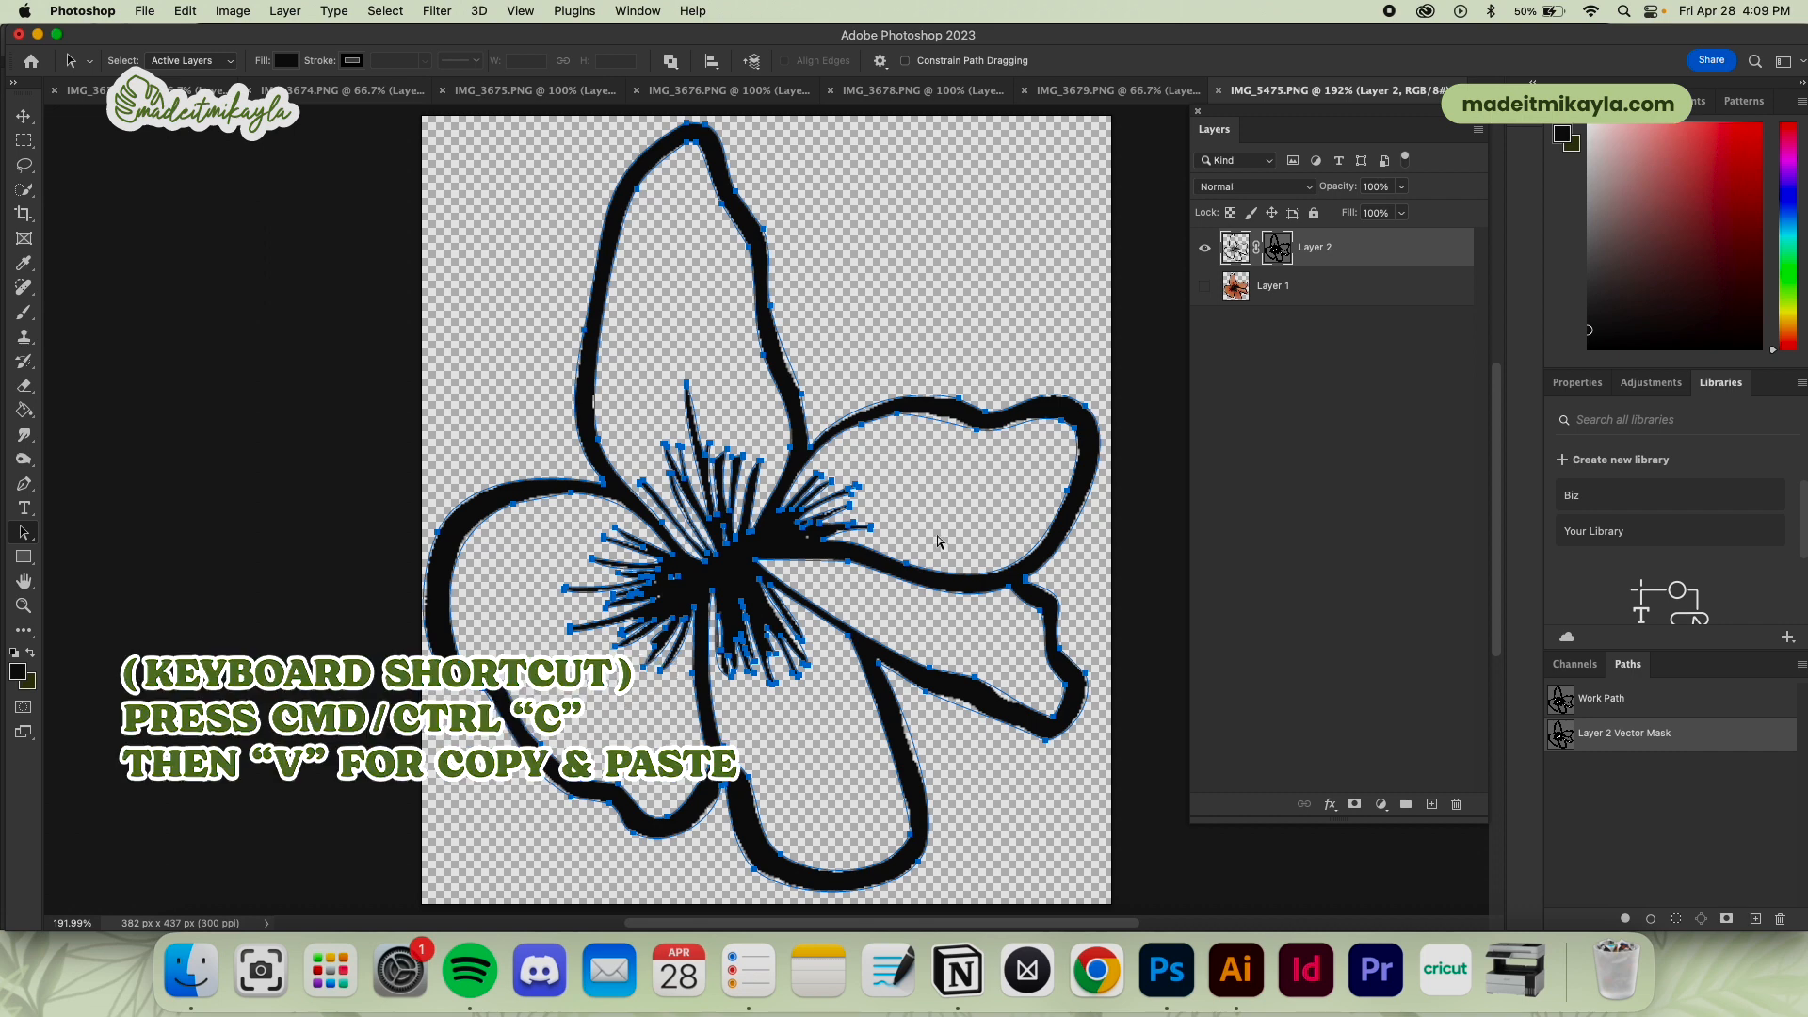
Switch to Illustrator, paste the flower as a black-filled compound shape, and move it into the empty area beside the branch silhouettes
{"action": "left_click", "coordinate": [1235, 969]}
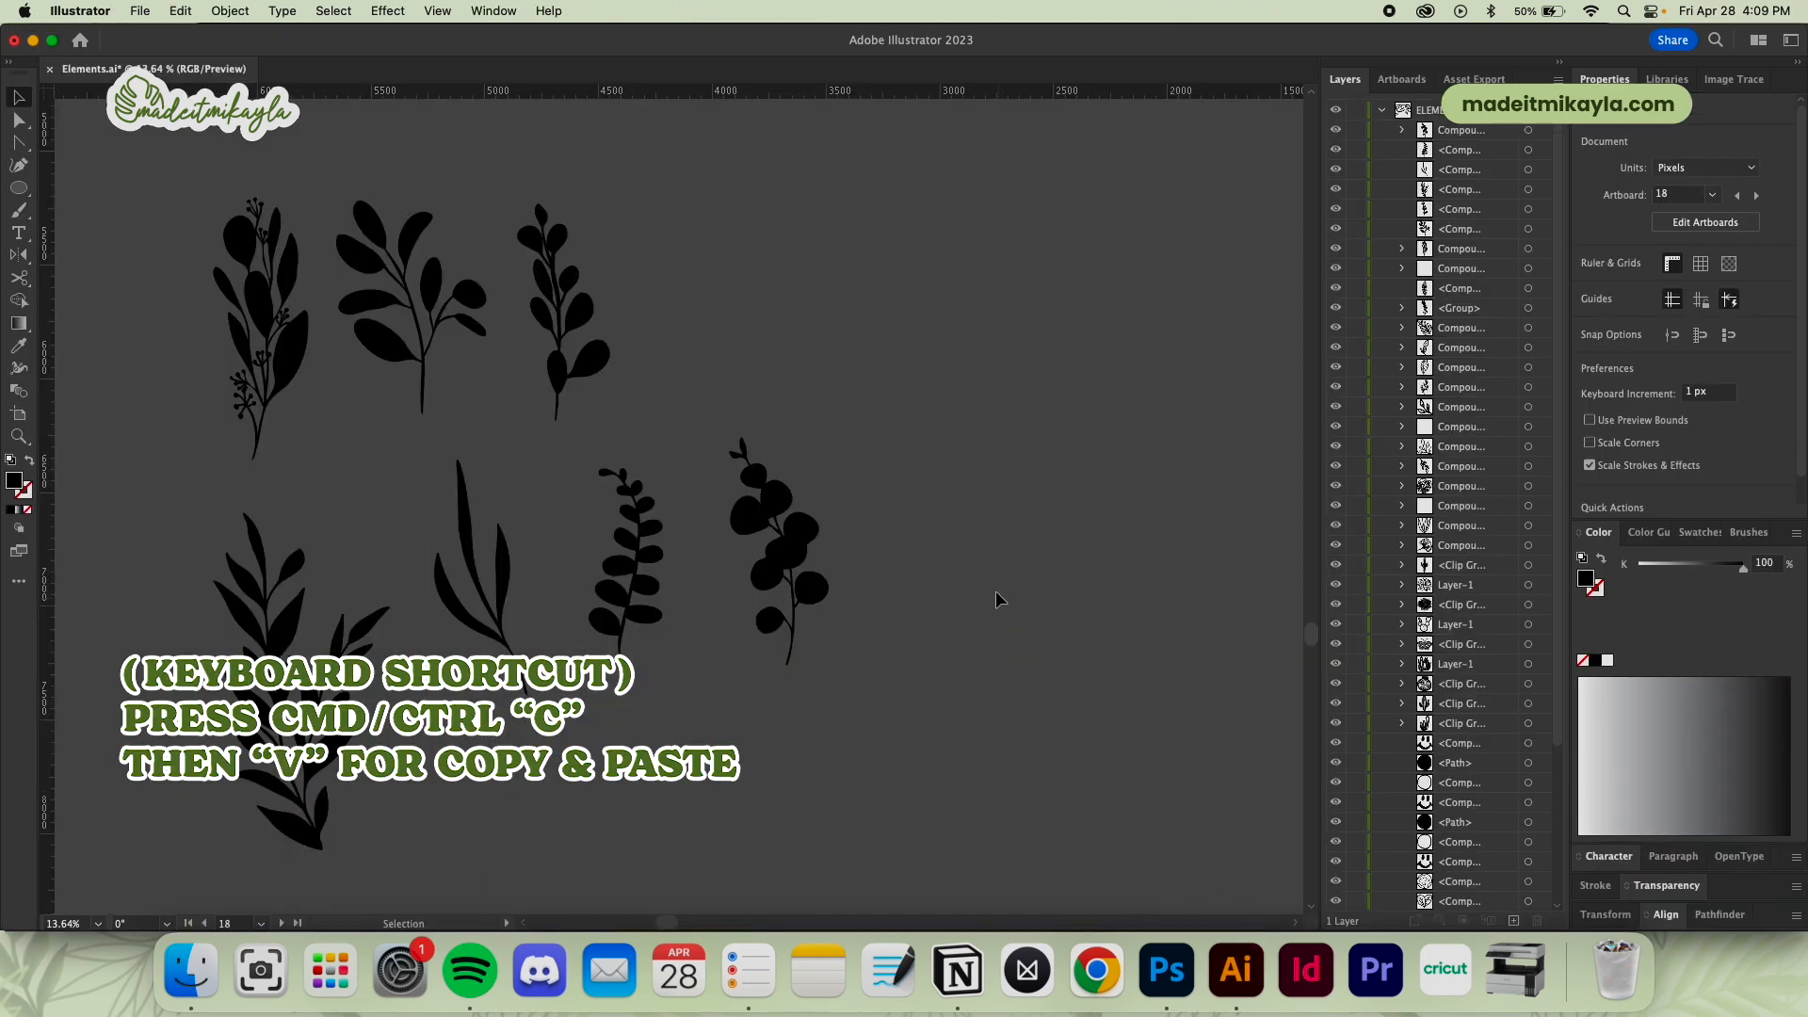
{"action": "key", "text": "super+v"}
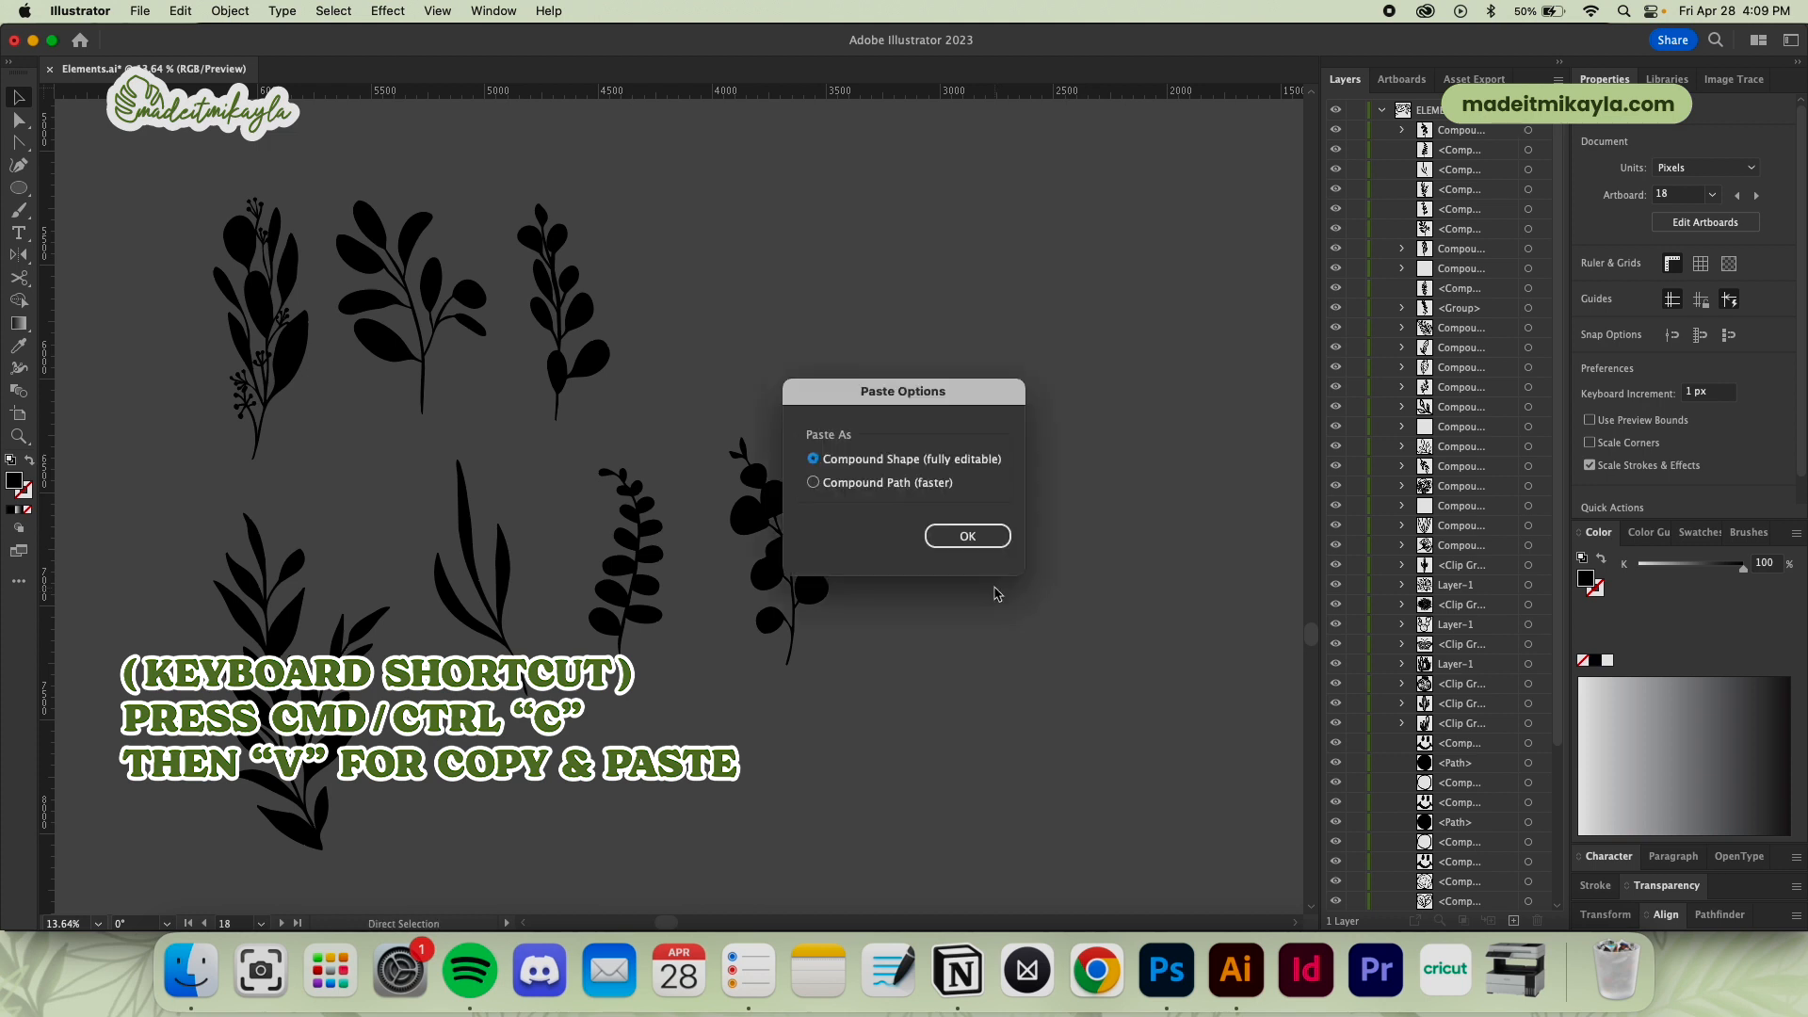
{"action": "left_click", "coordinate": [970, 536]}
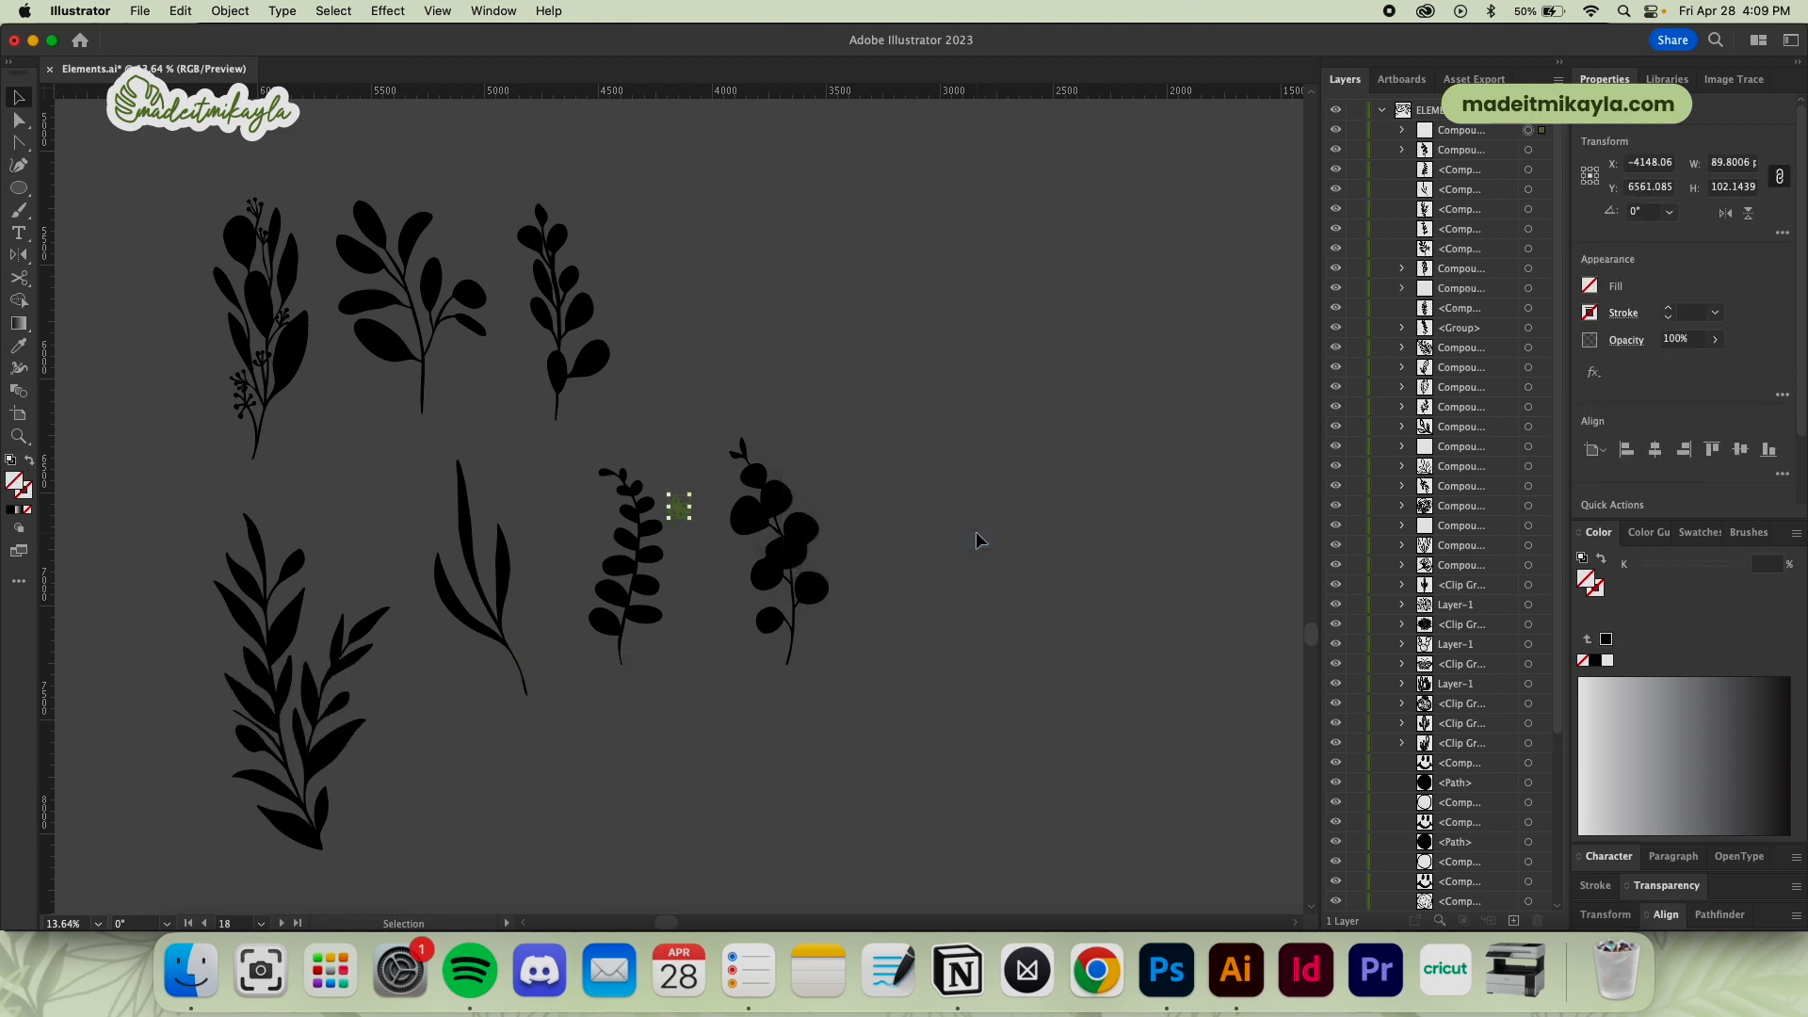
{"action": "left_click", "coordinate": [1594, 661]}
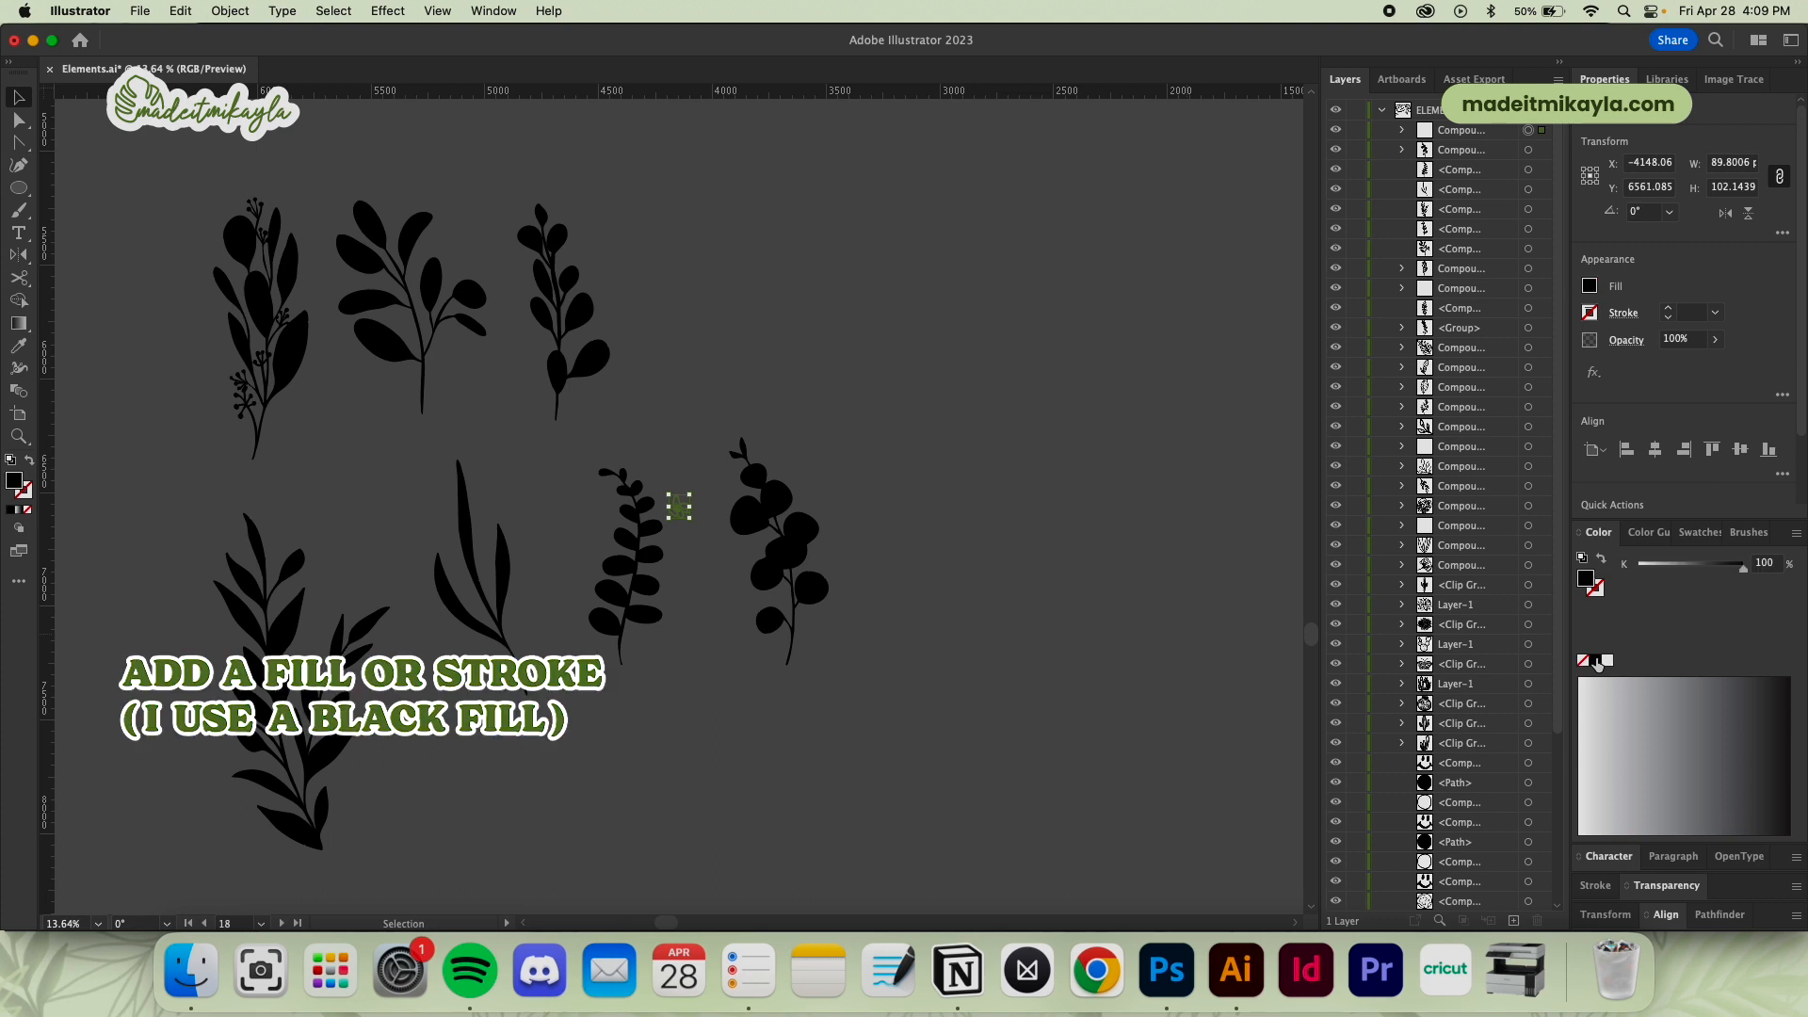
{"action": "left_click_drag", "start_coordinate": [695, 508], "coordinate": [1186, 367]}
{"action": "left_click", "coordinate": [1034, 659]}
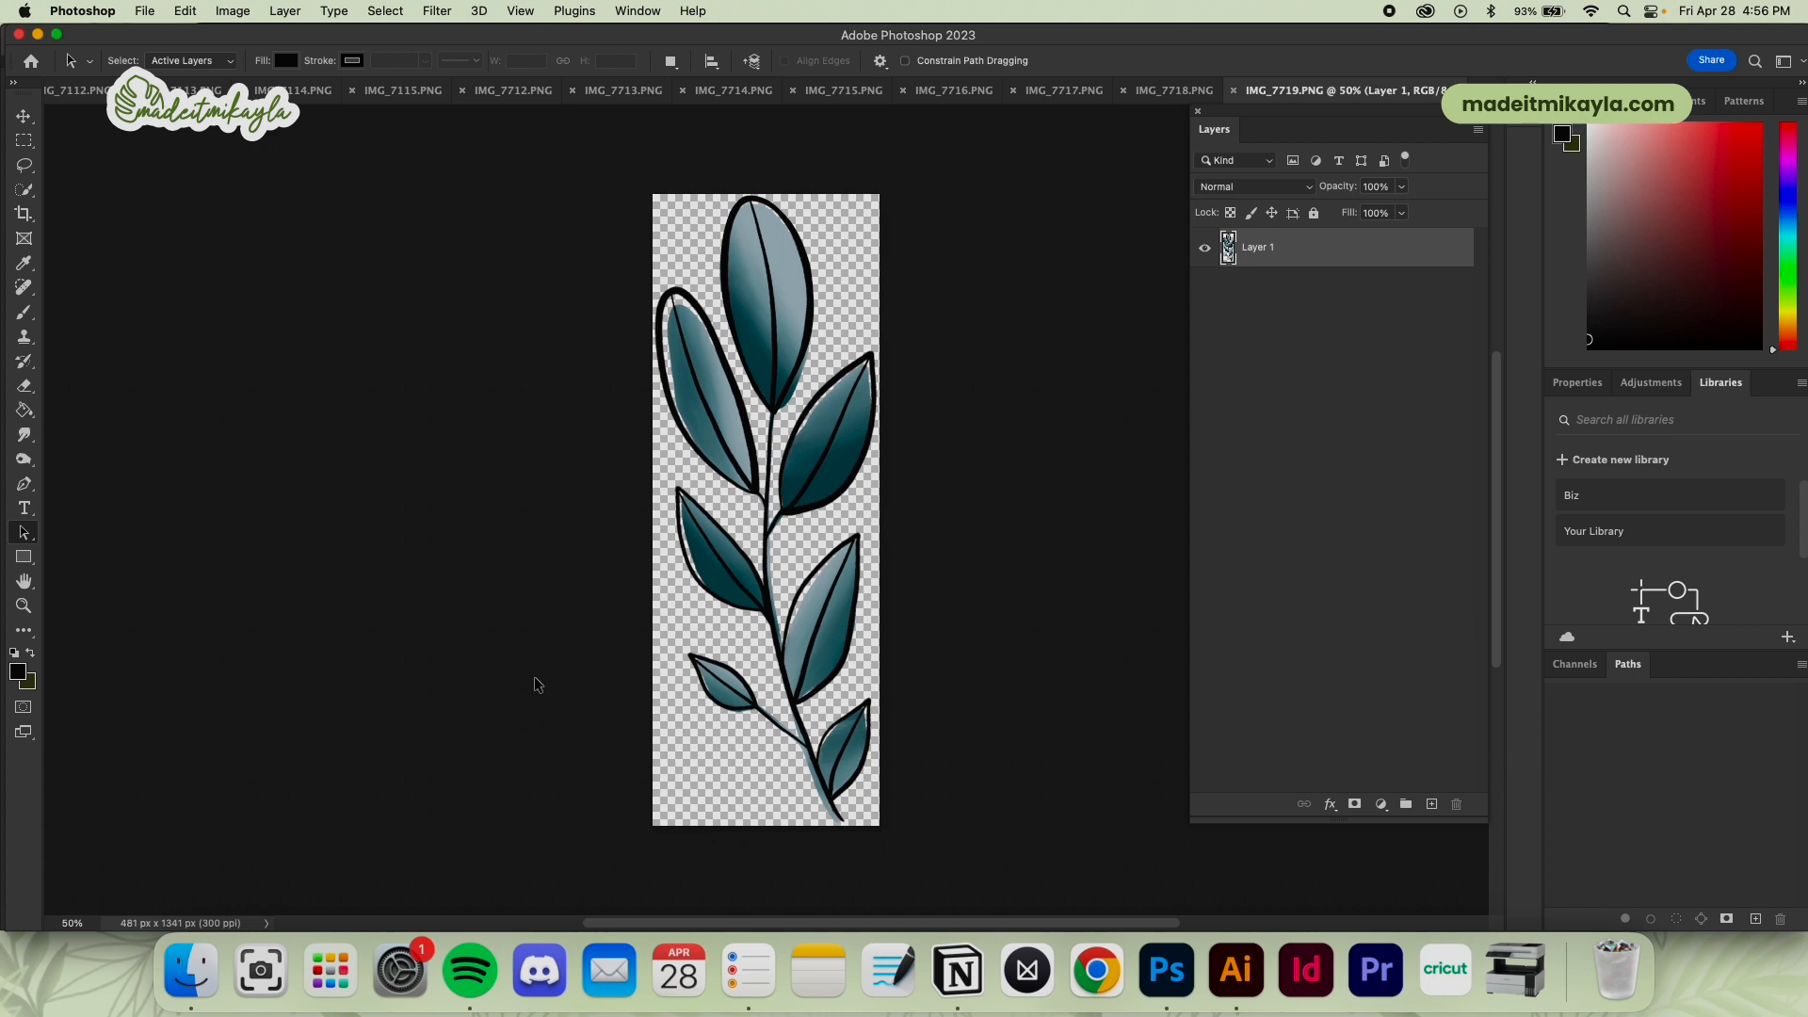
Select the black linework of the teal leaf branch in IMG_7719.PNG with Color Range, using sampled colors at fuzziness 40
{"action": "left_click", "coordinate": [392, 10]}
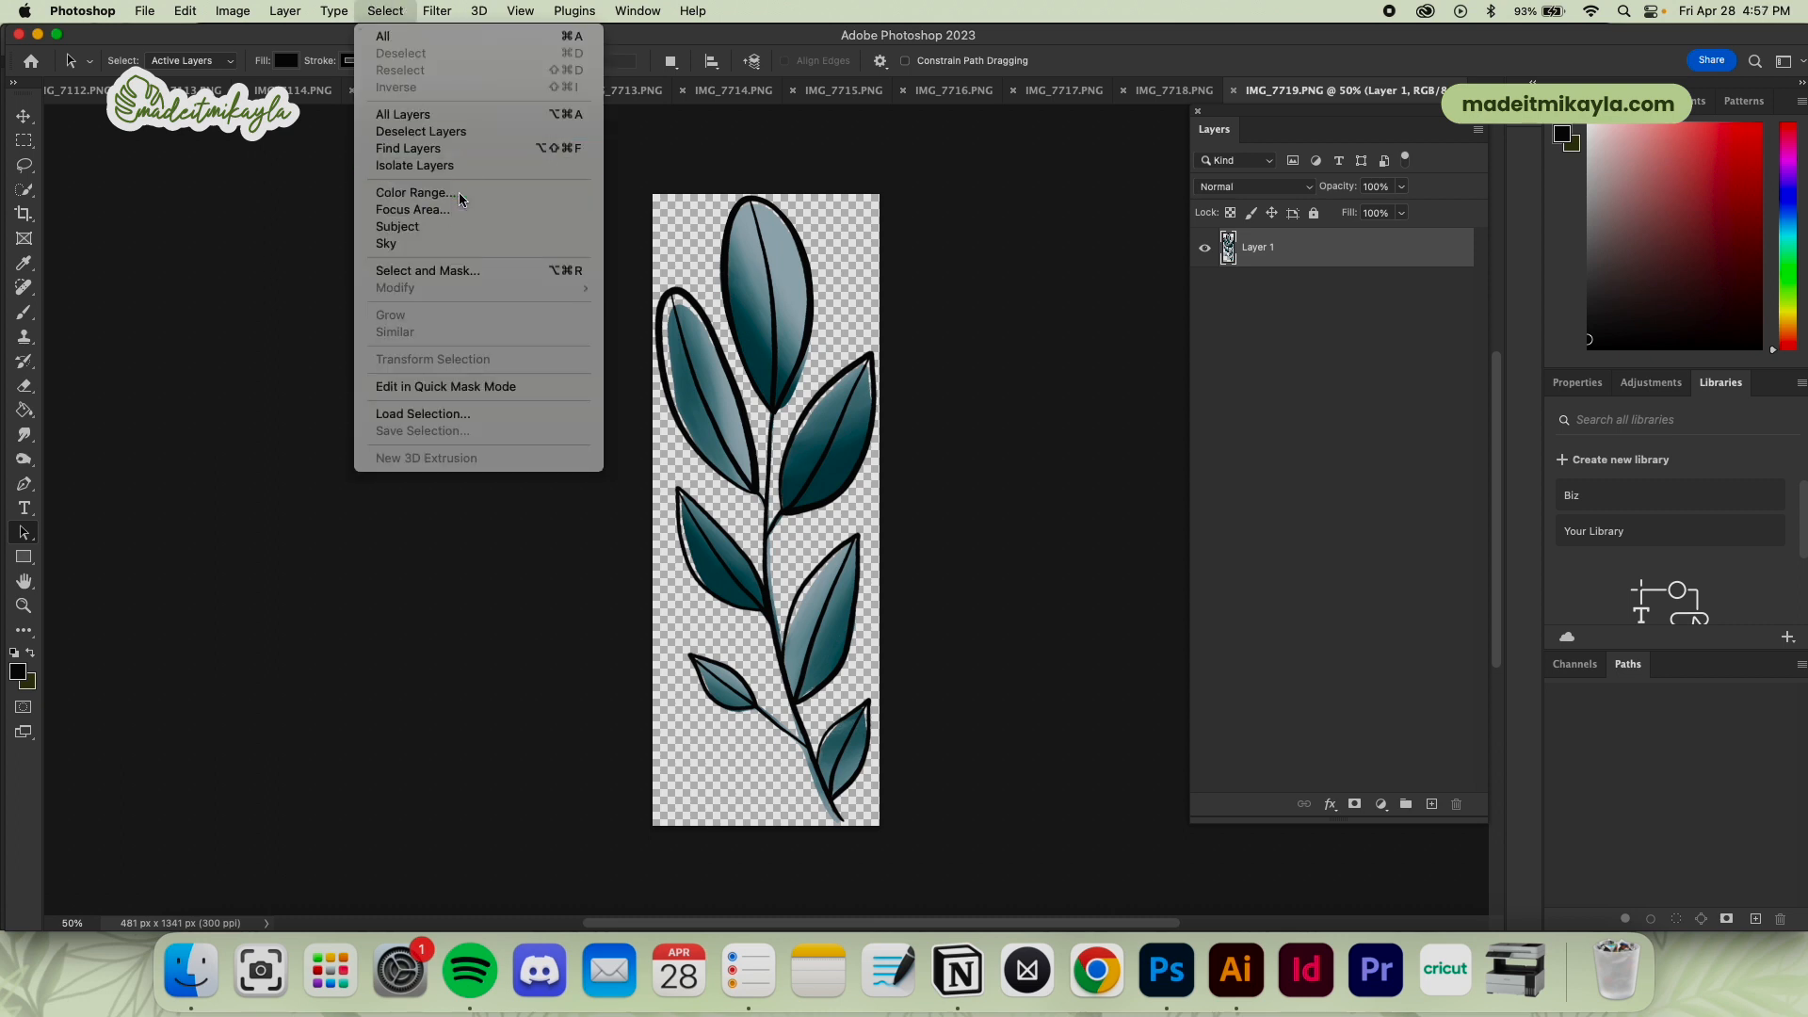
{"action": "left_click", "coordinate": [414, 193]}
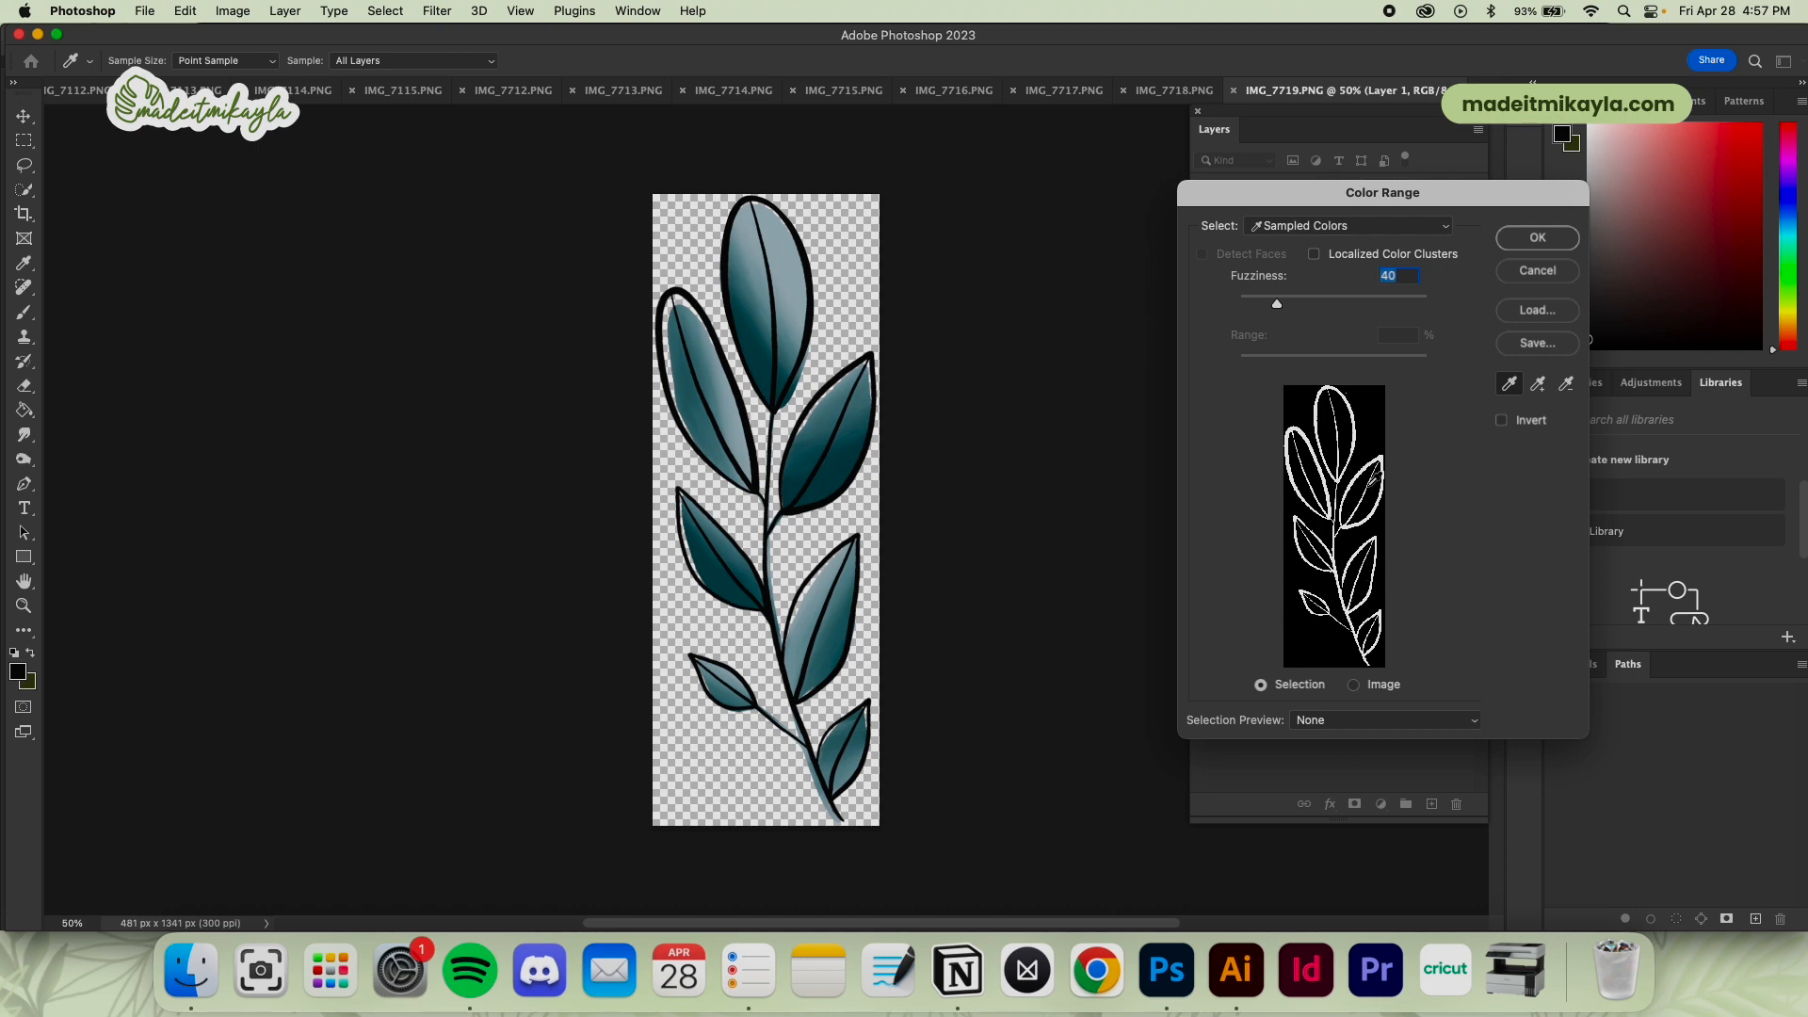
{"action": "left_click", "coordinate": [1541, 238]}
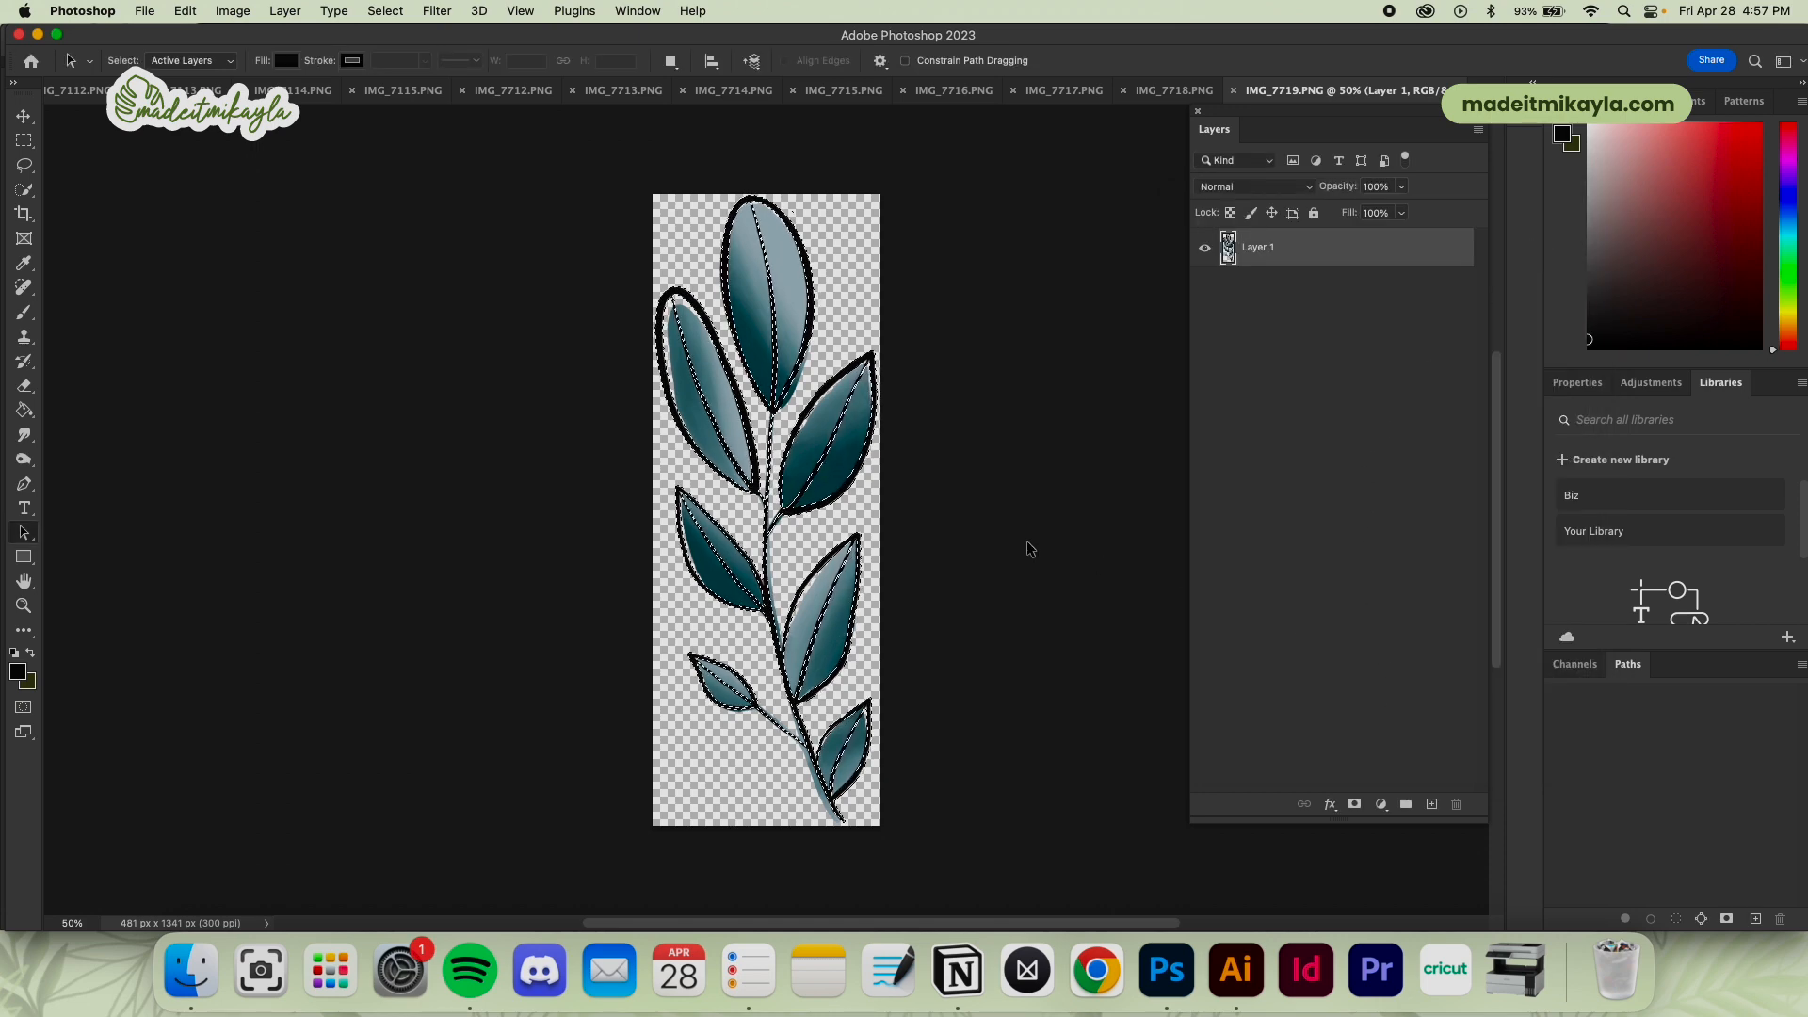
Make a work path from the leaf branch's linework selection and create a vector mask from that path on Layer 1
{"action": "key", "text": "l"}
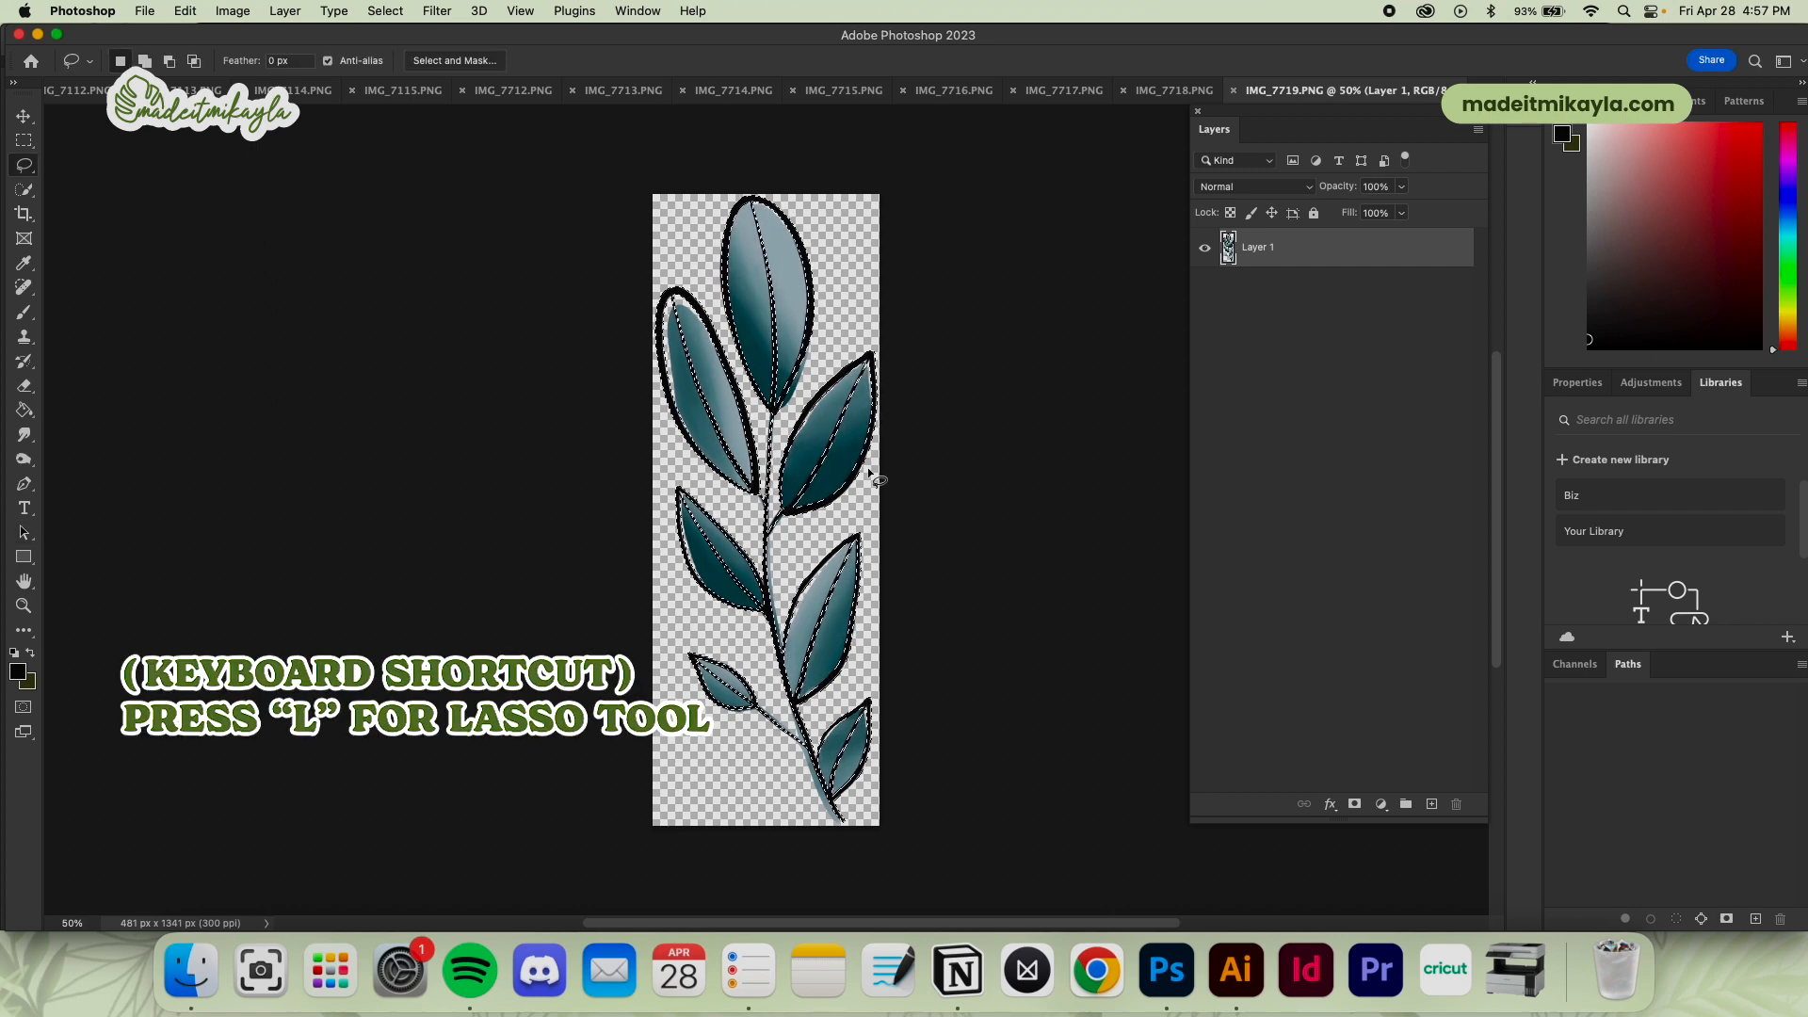
{"action": "right_click", "coordinate": [867, 461]}
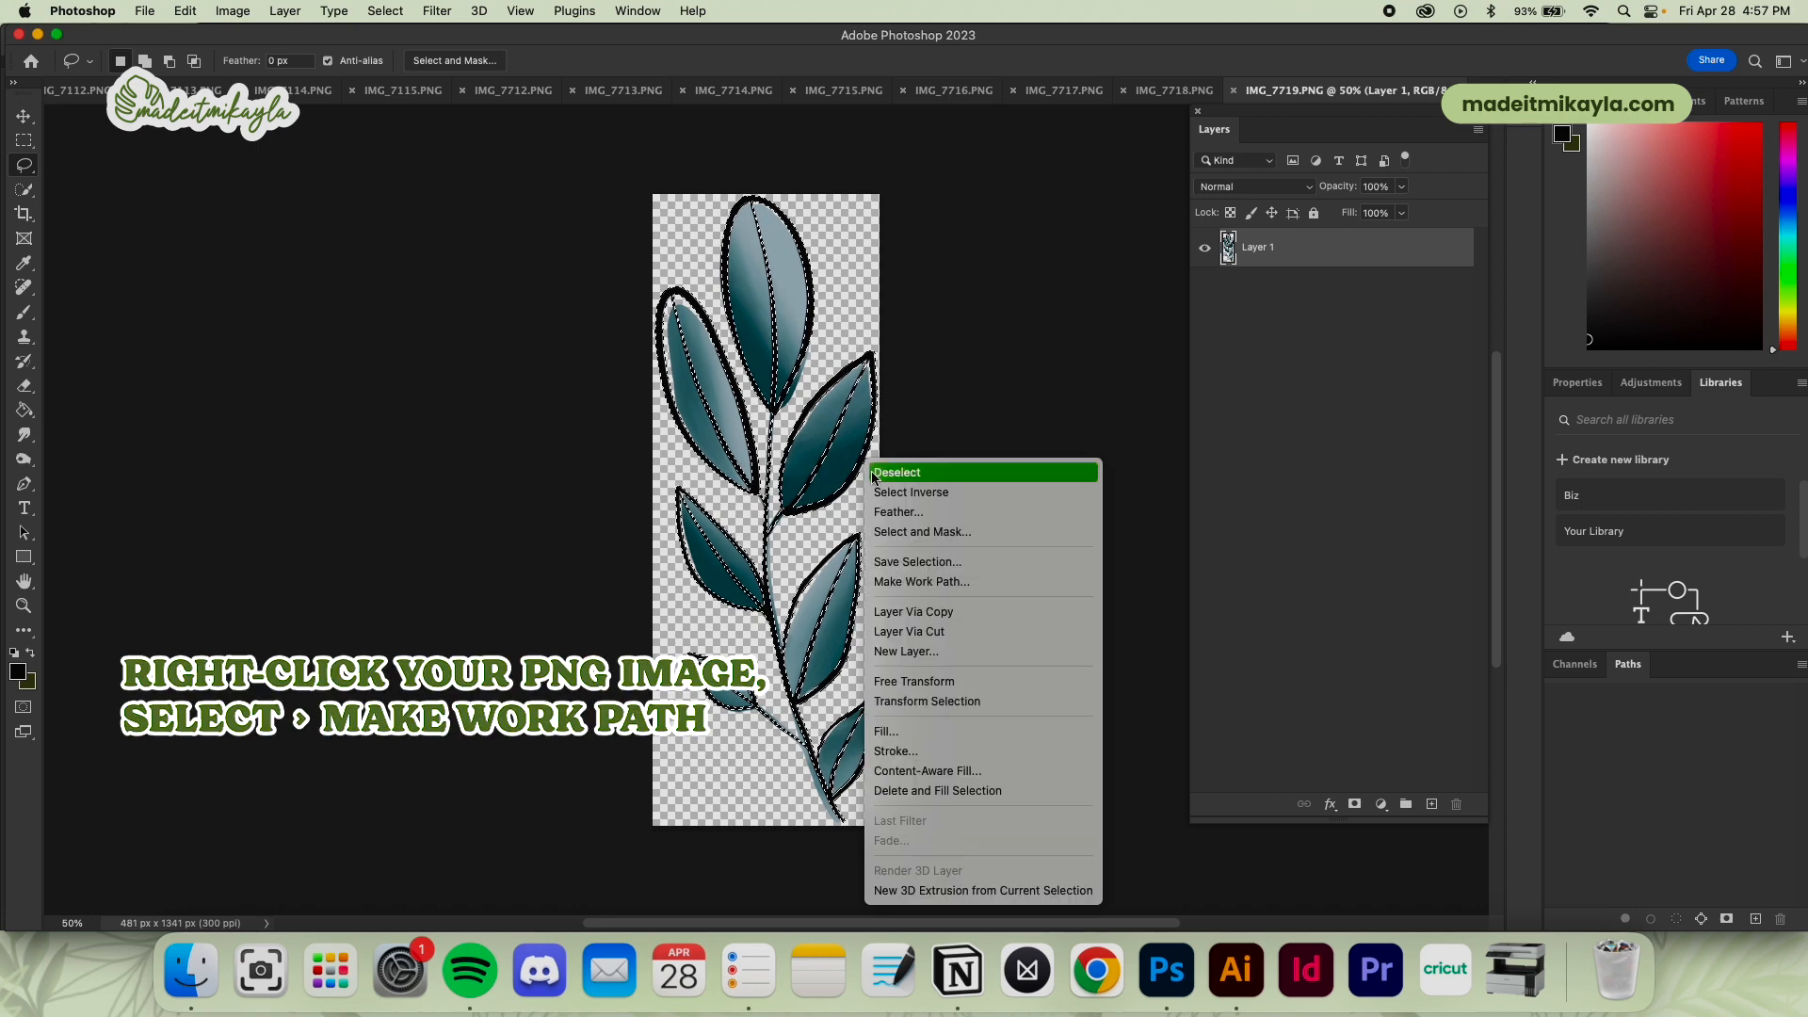
{"action": "left_click", "coordinate": [923, 581]}
{"action": "left_click", "coordinate": [764, 442]}
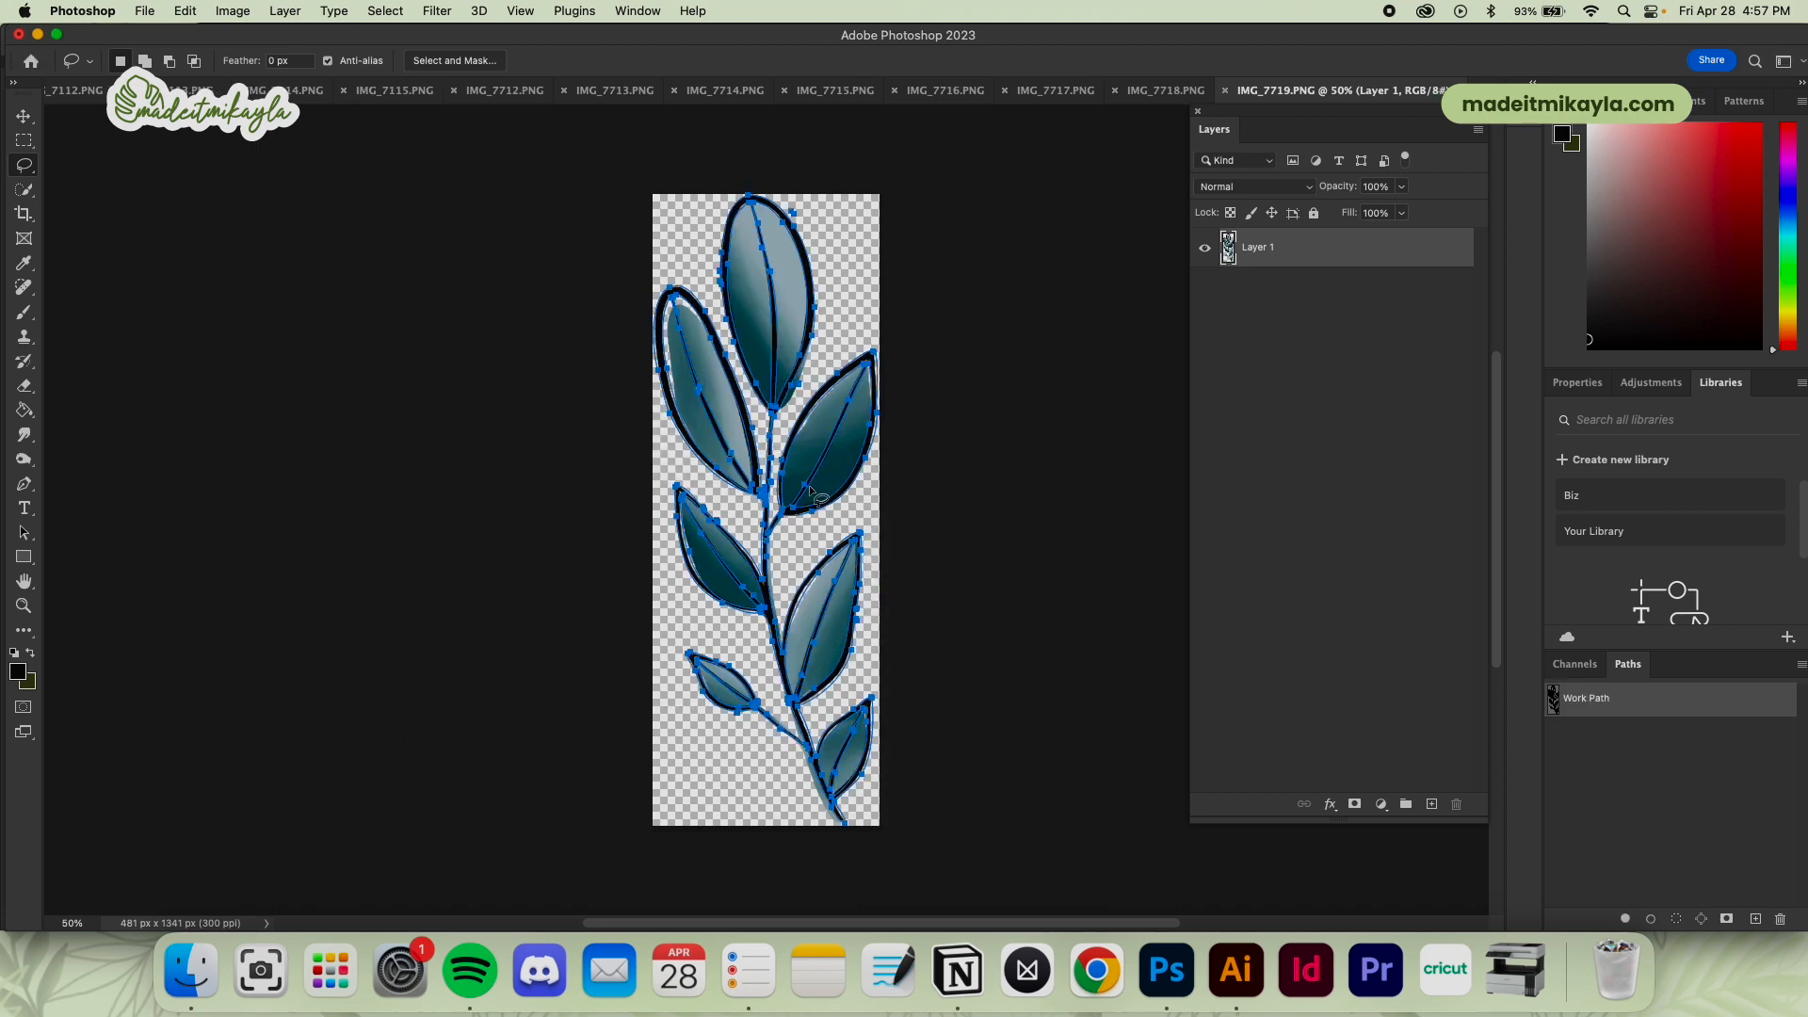
{"action": "key", "text": "a"}
{"action": "right_click", "coordinate": [854, 485]}
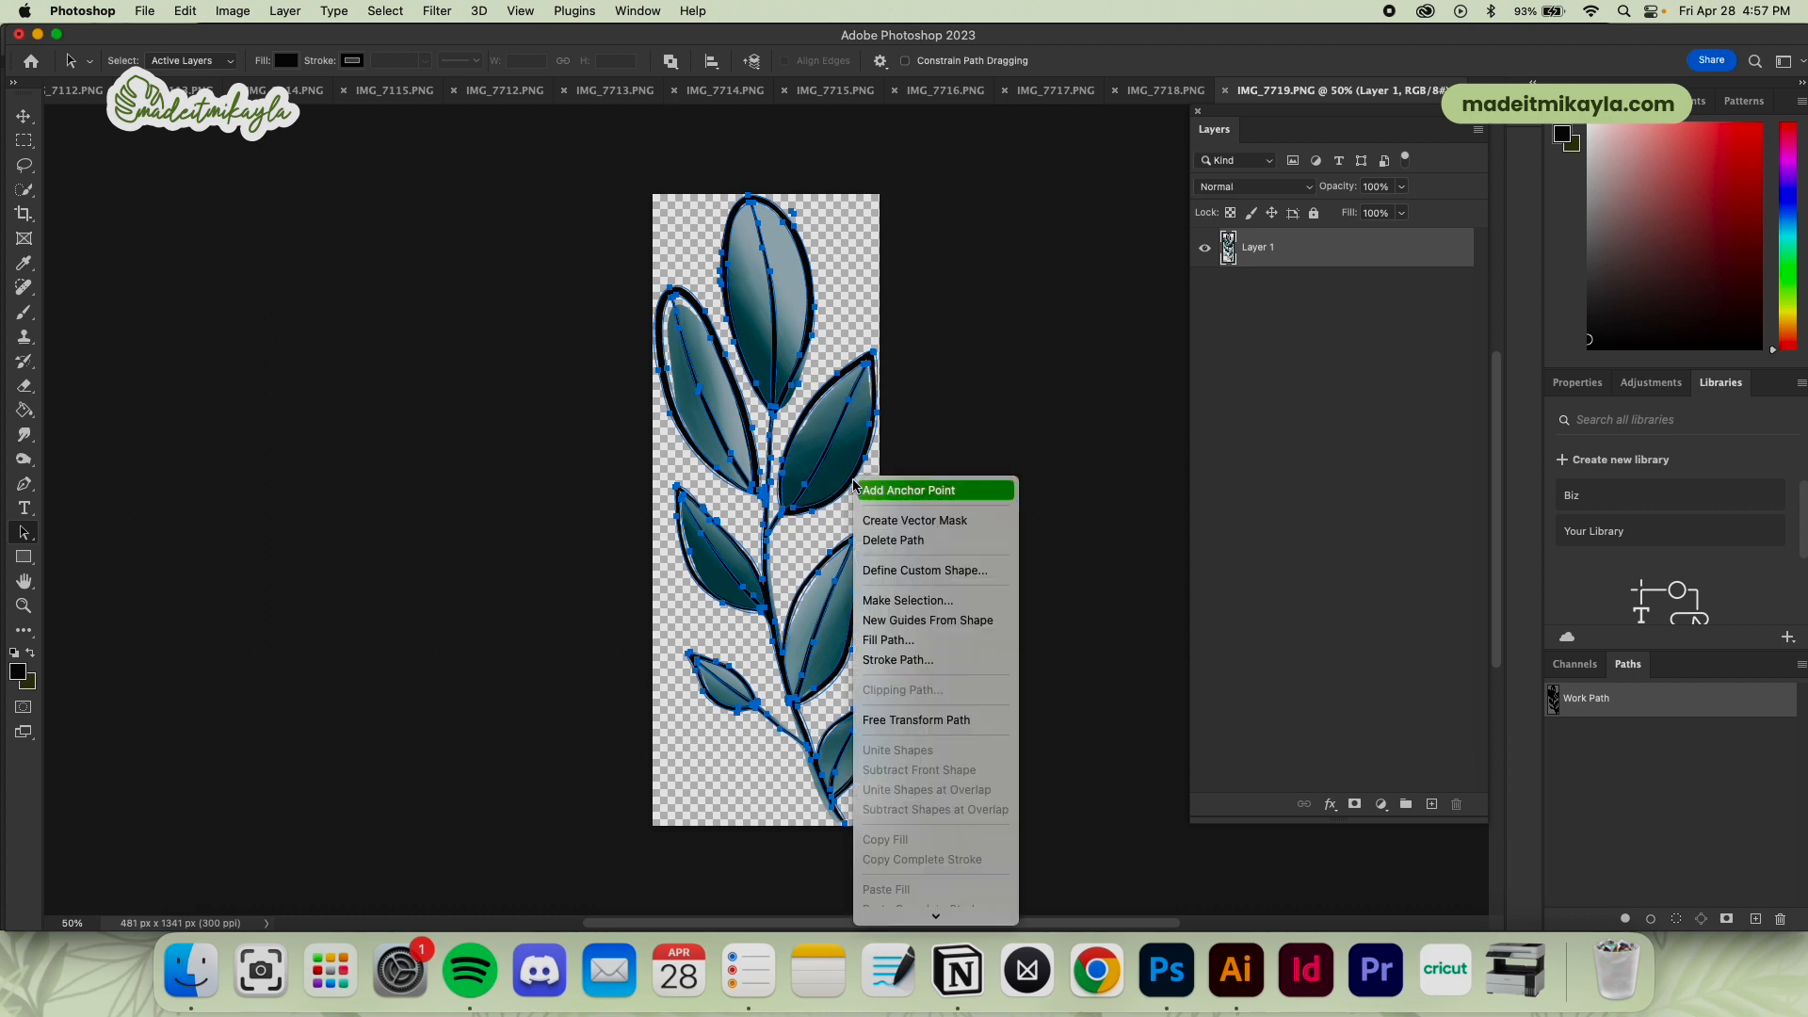
{"action": "left_click", "coordinate": [904, 521]}
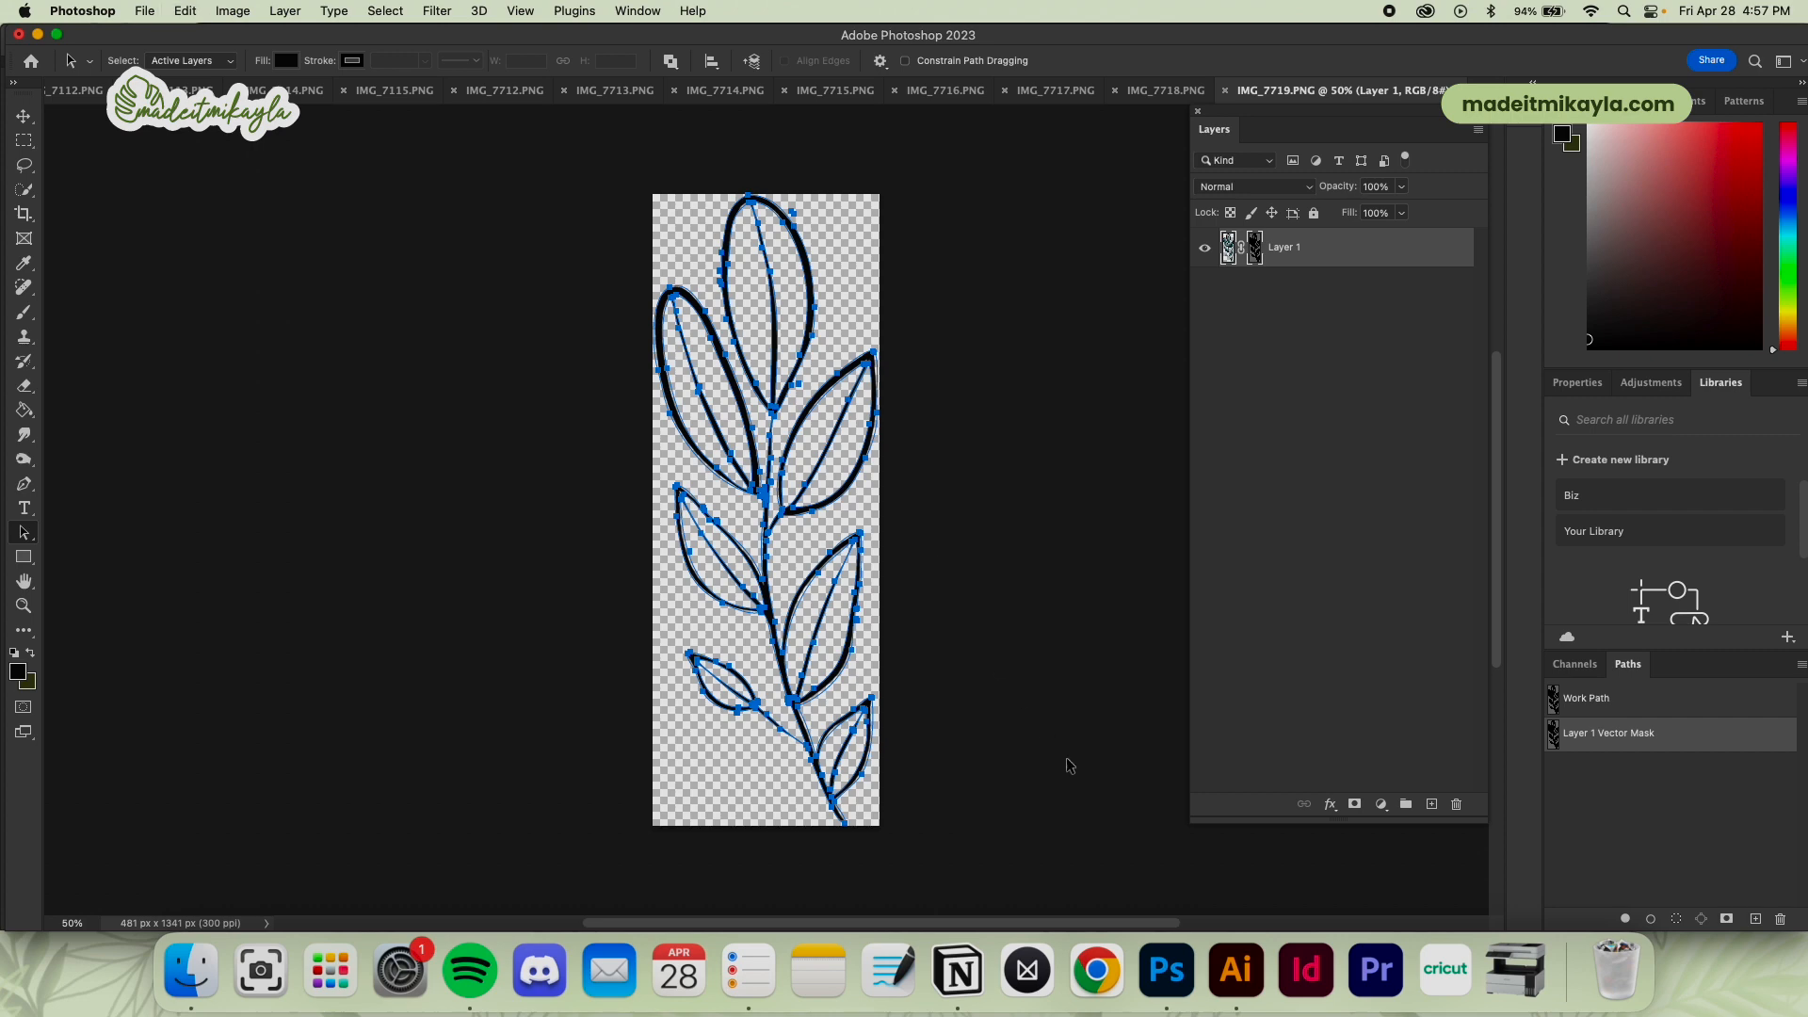
Copy the leaf branch path into Illustrator as a black-filled compound shape and place it beside the two existing outlined branches
{"action": "key", "text": "super+c"}
{"action": "left_click", "coordinate": [1235, 970]}
{"action": "key", "text": "super+v"}
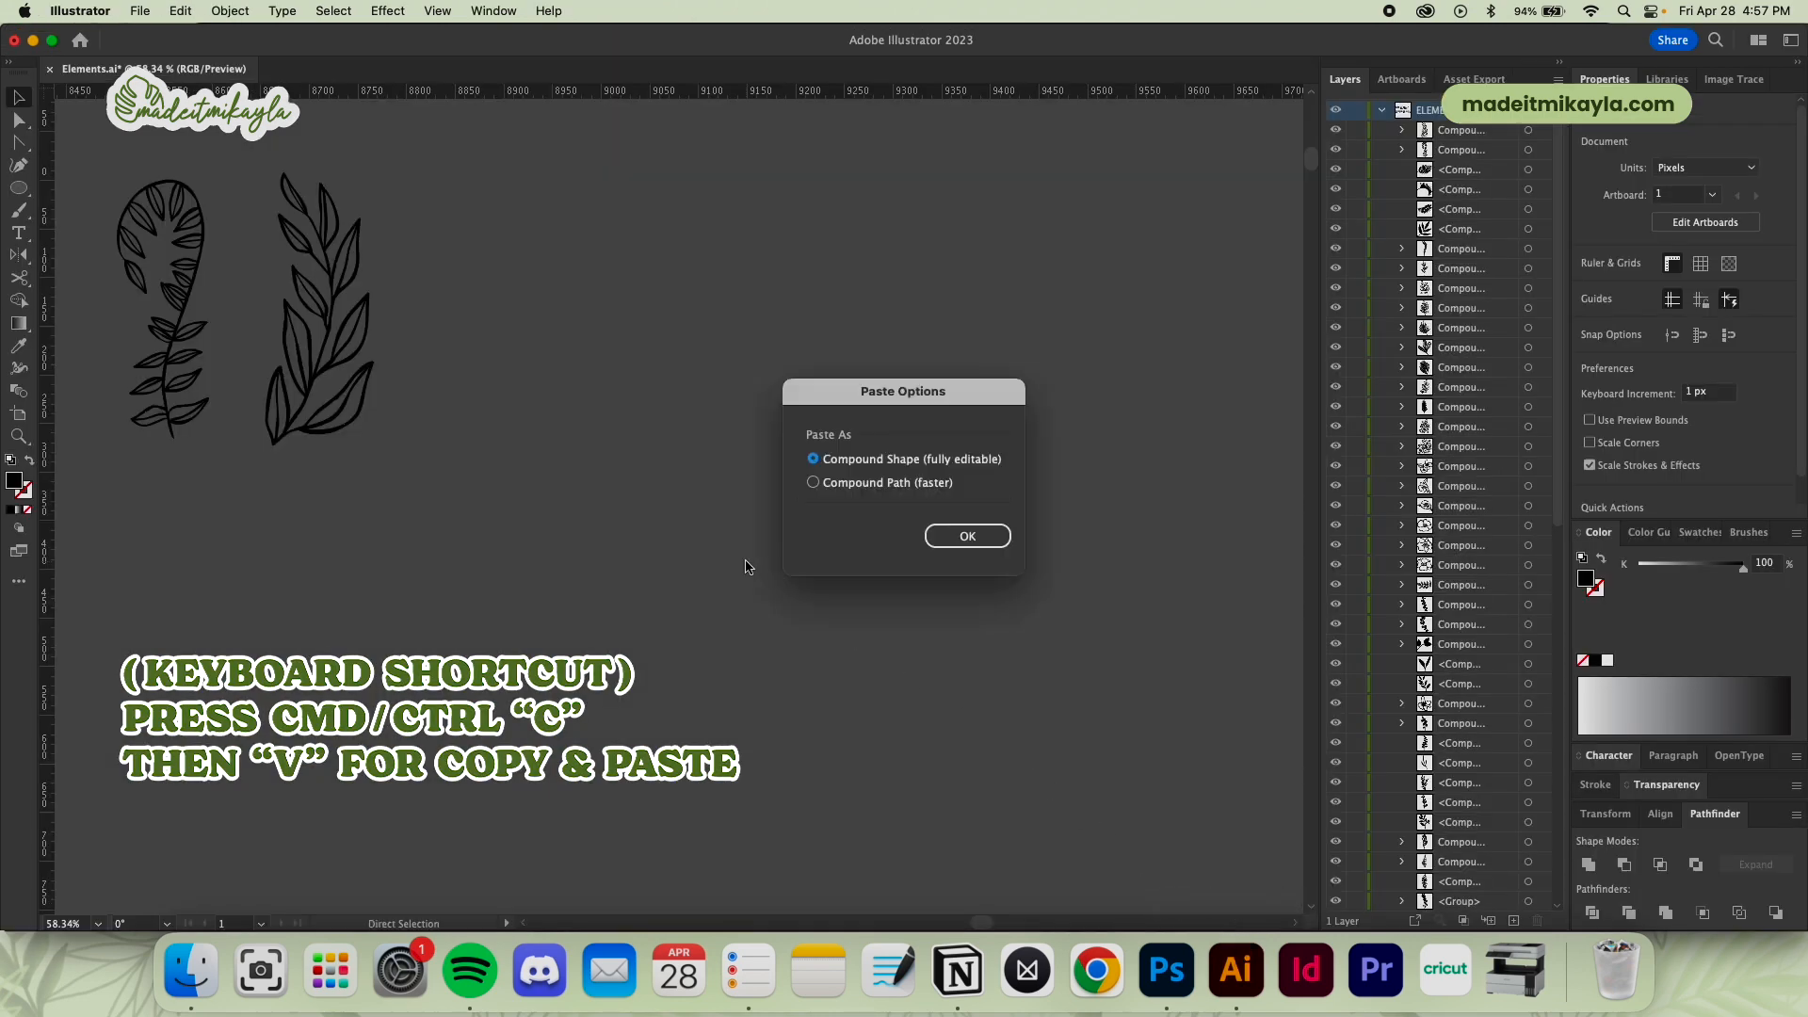
{"action": "left_click", "coordinate": [962, 539]}
{"action": "left_click", "coordinate": [1597, 661]}
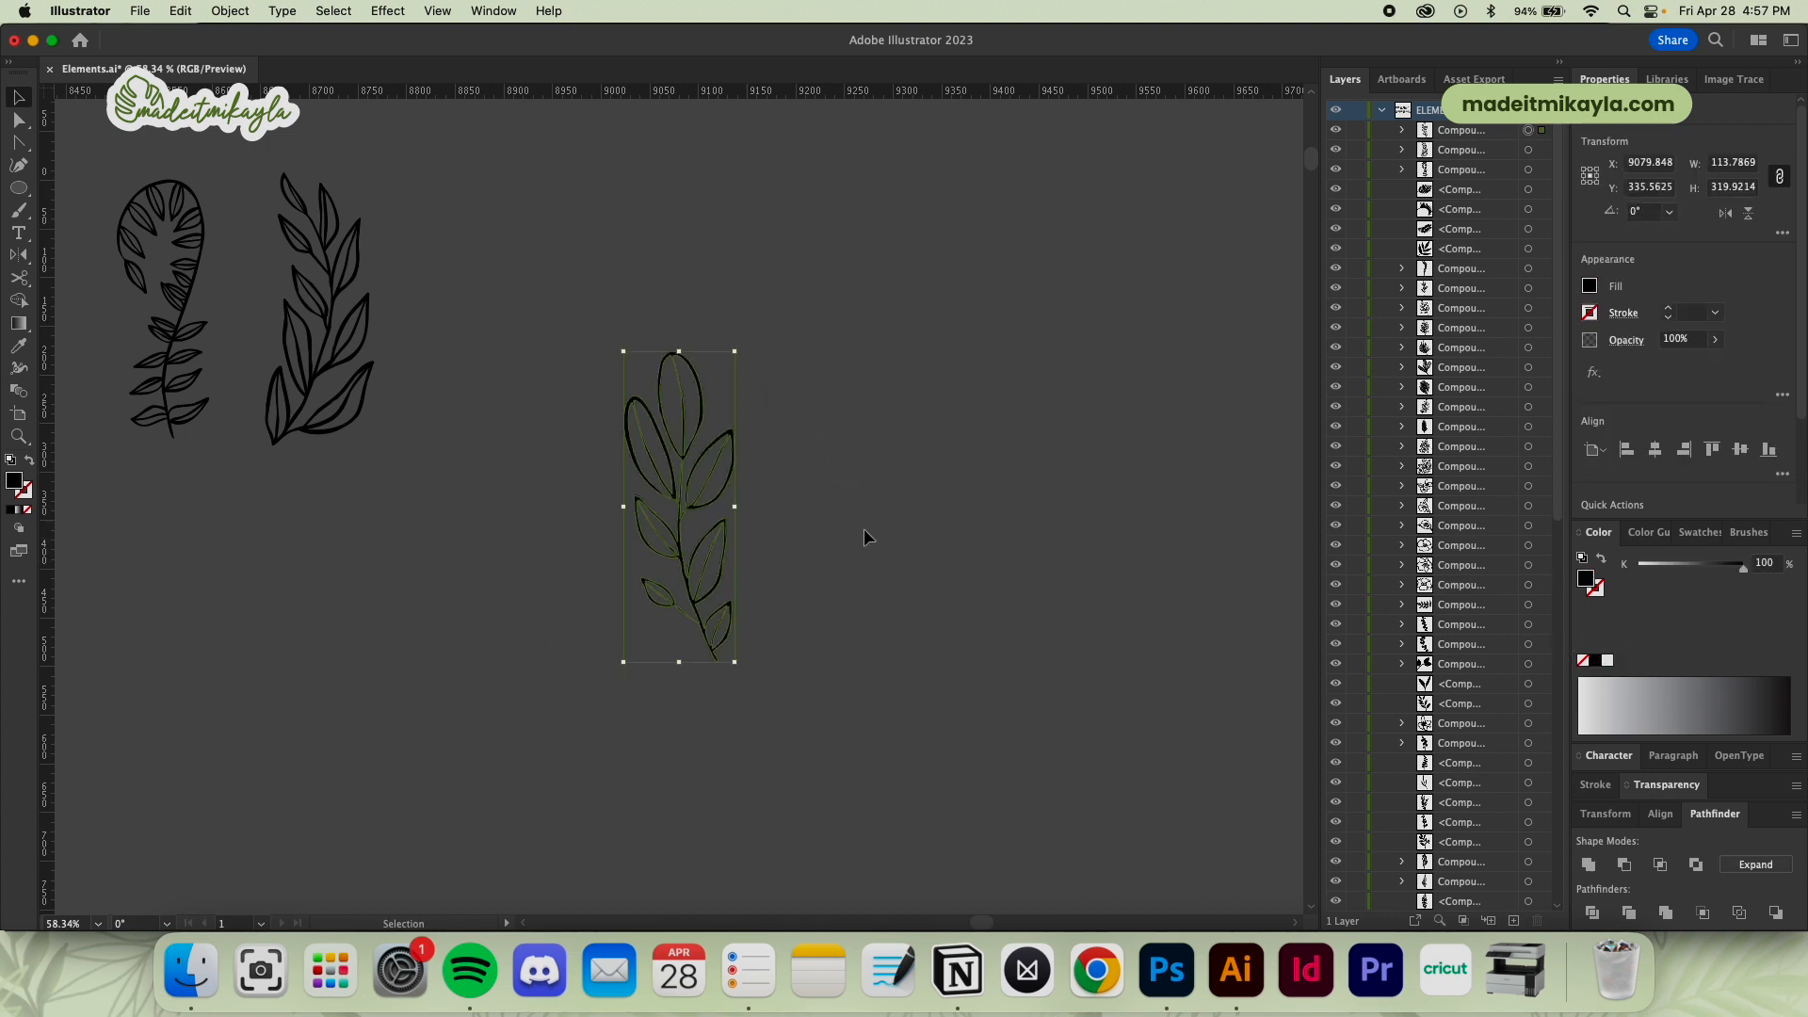
{"action": "left_click_drag", "start_coordinate": [719, 544], "coordinate": [508, 337]}
{"action": "left_click", "coordinate": [592, 390]}
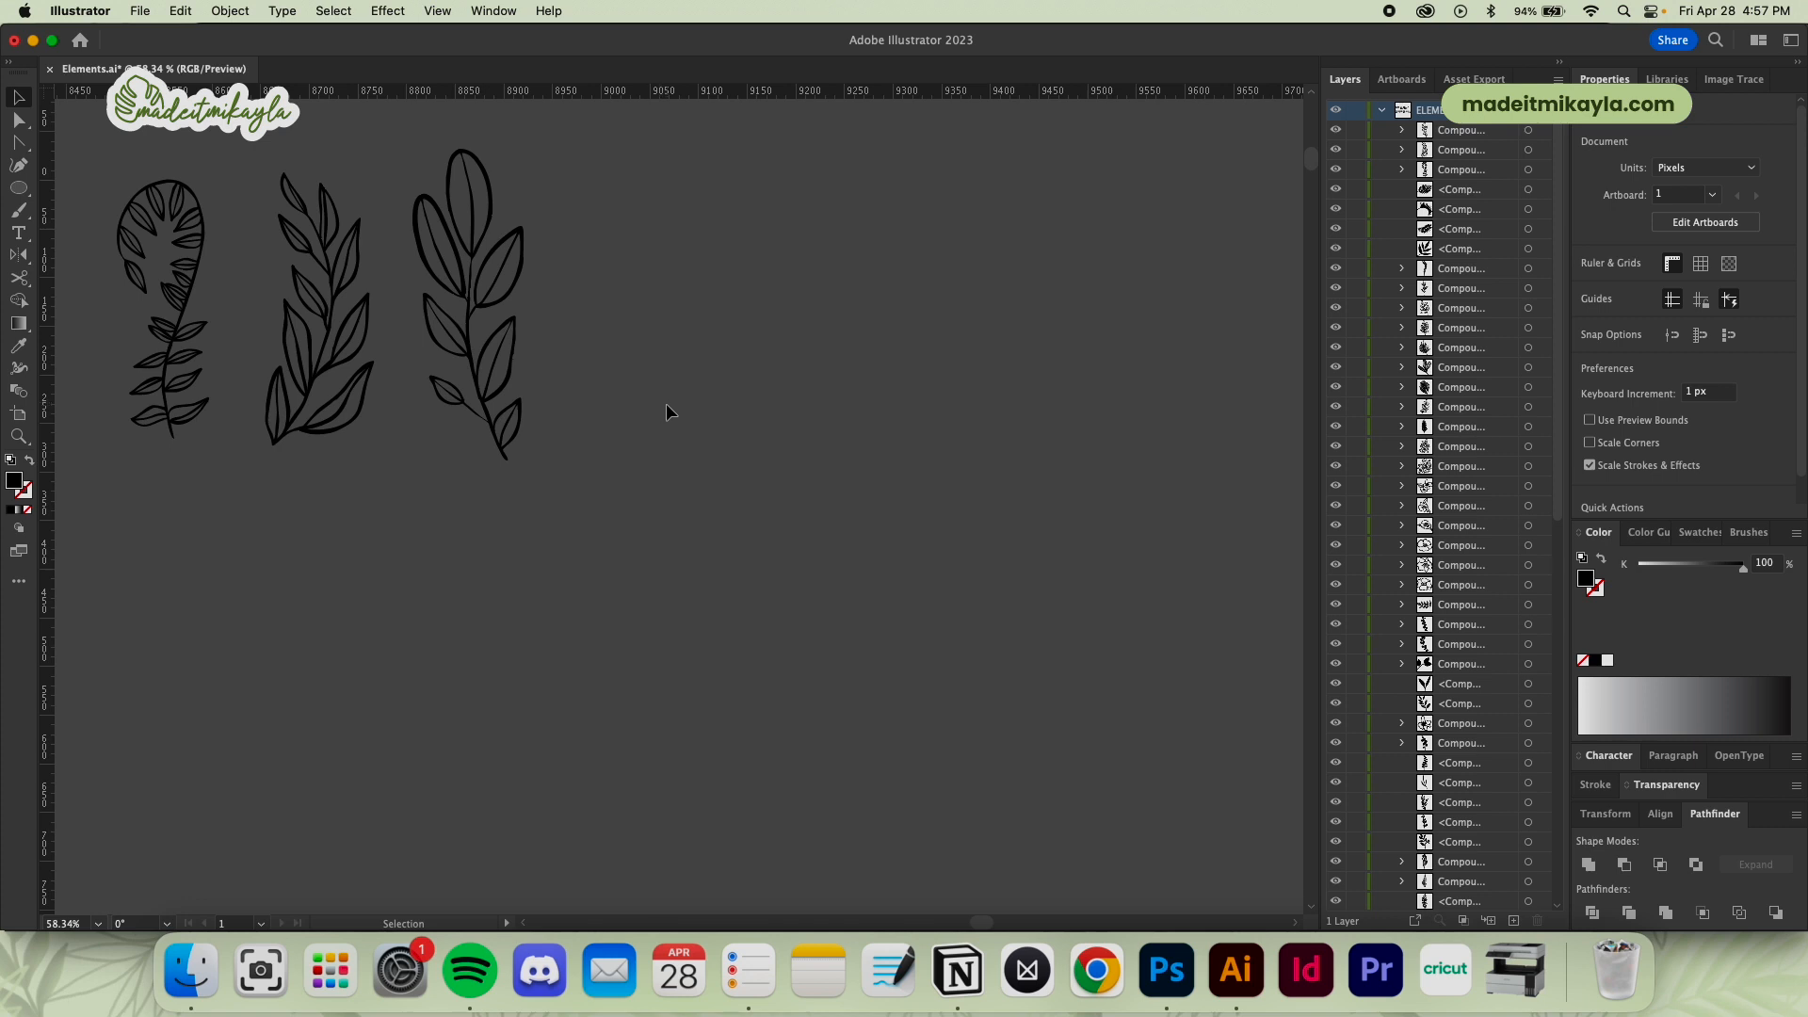
Simplify the paths of the newly pasted leaf branch with the Simplify command and activate the Direct Selection tool
{"action": "left_click", "coordinate": [432, 316]}
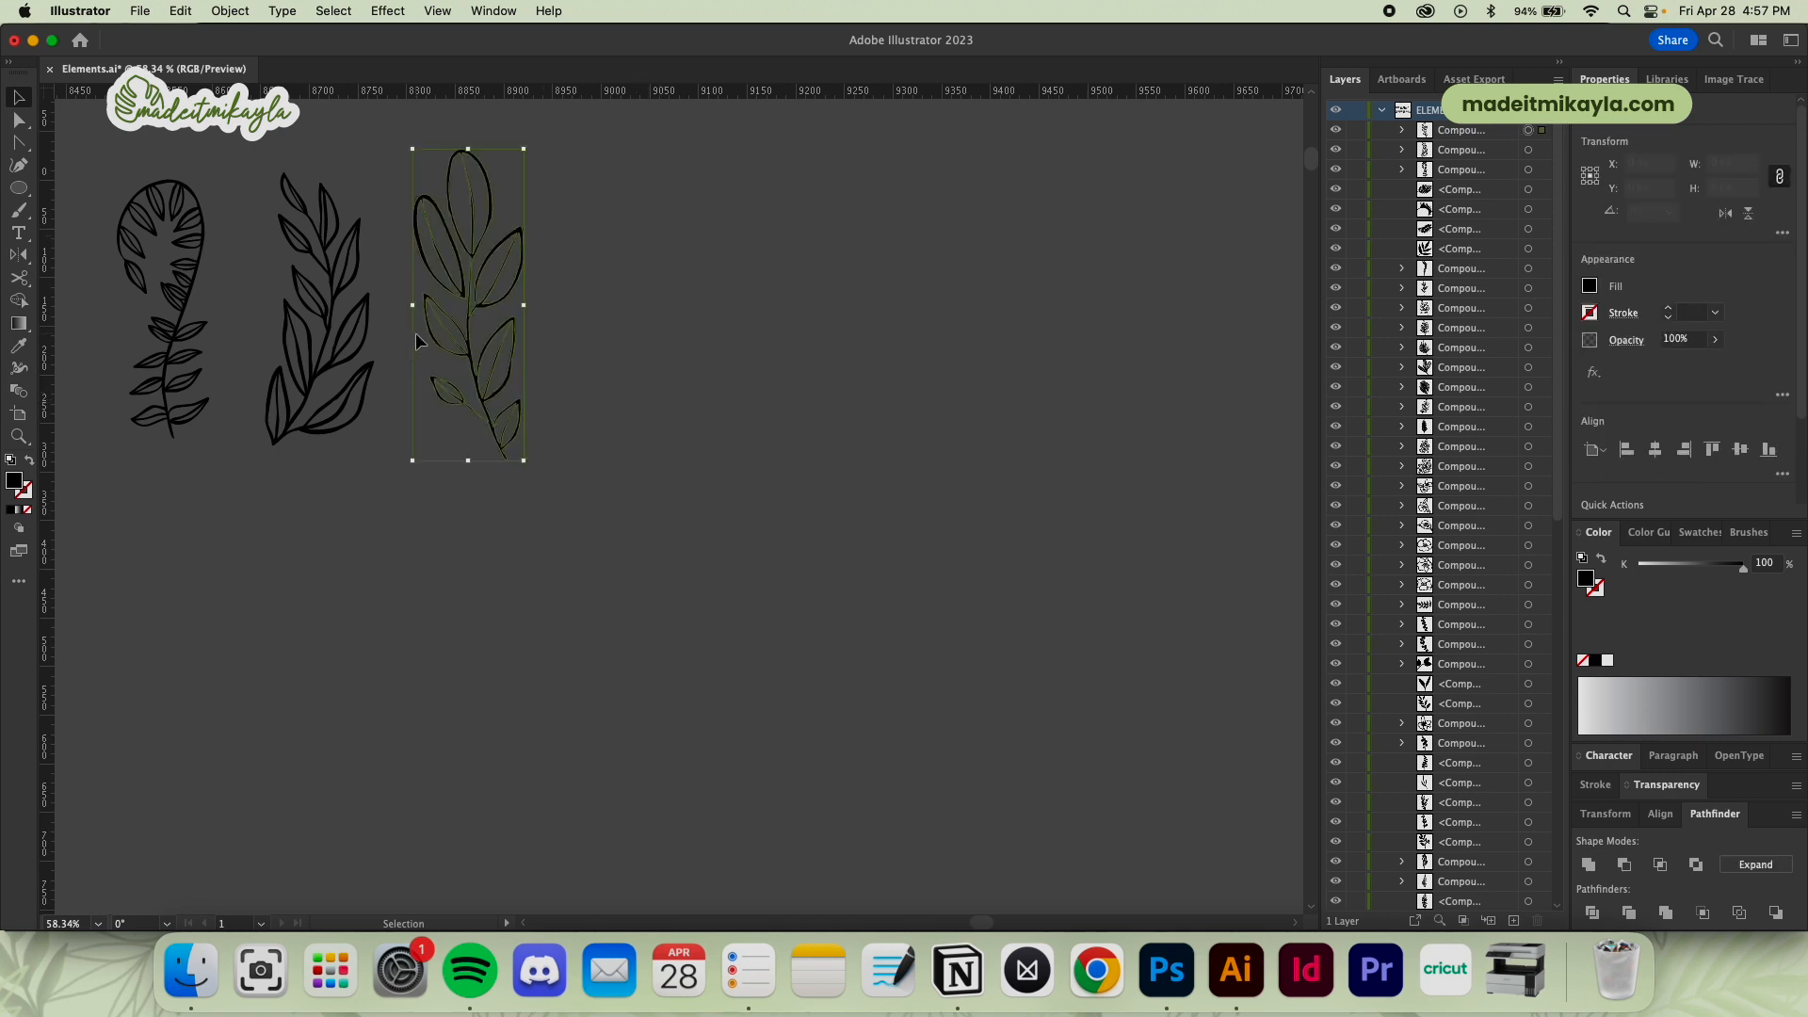
{"action": "left_click", "coordinate": [222, 12]}
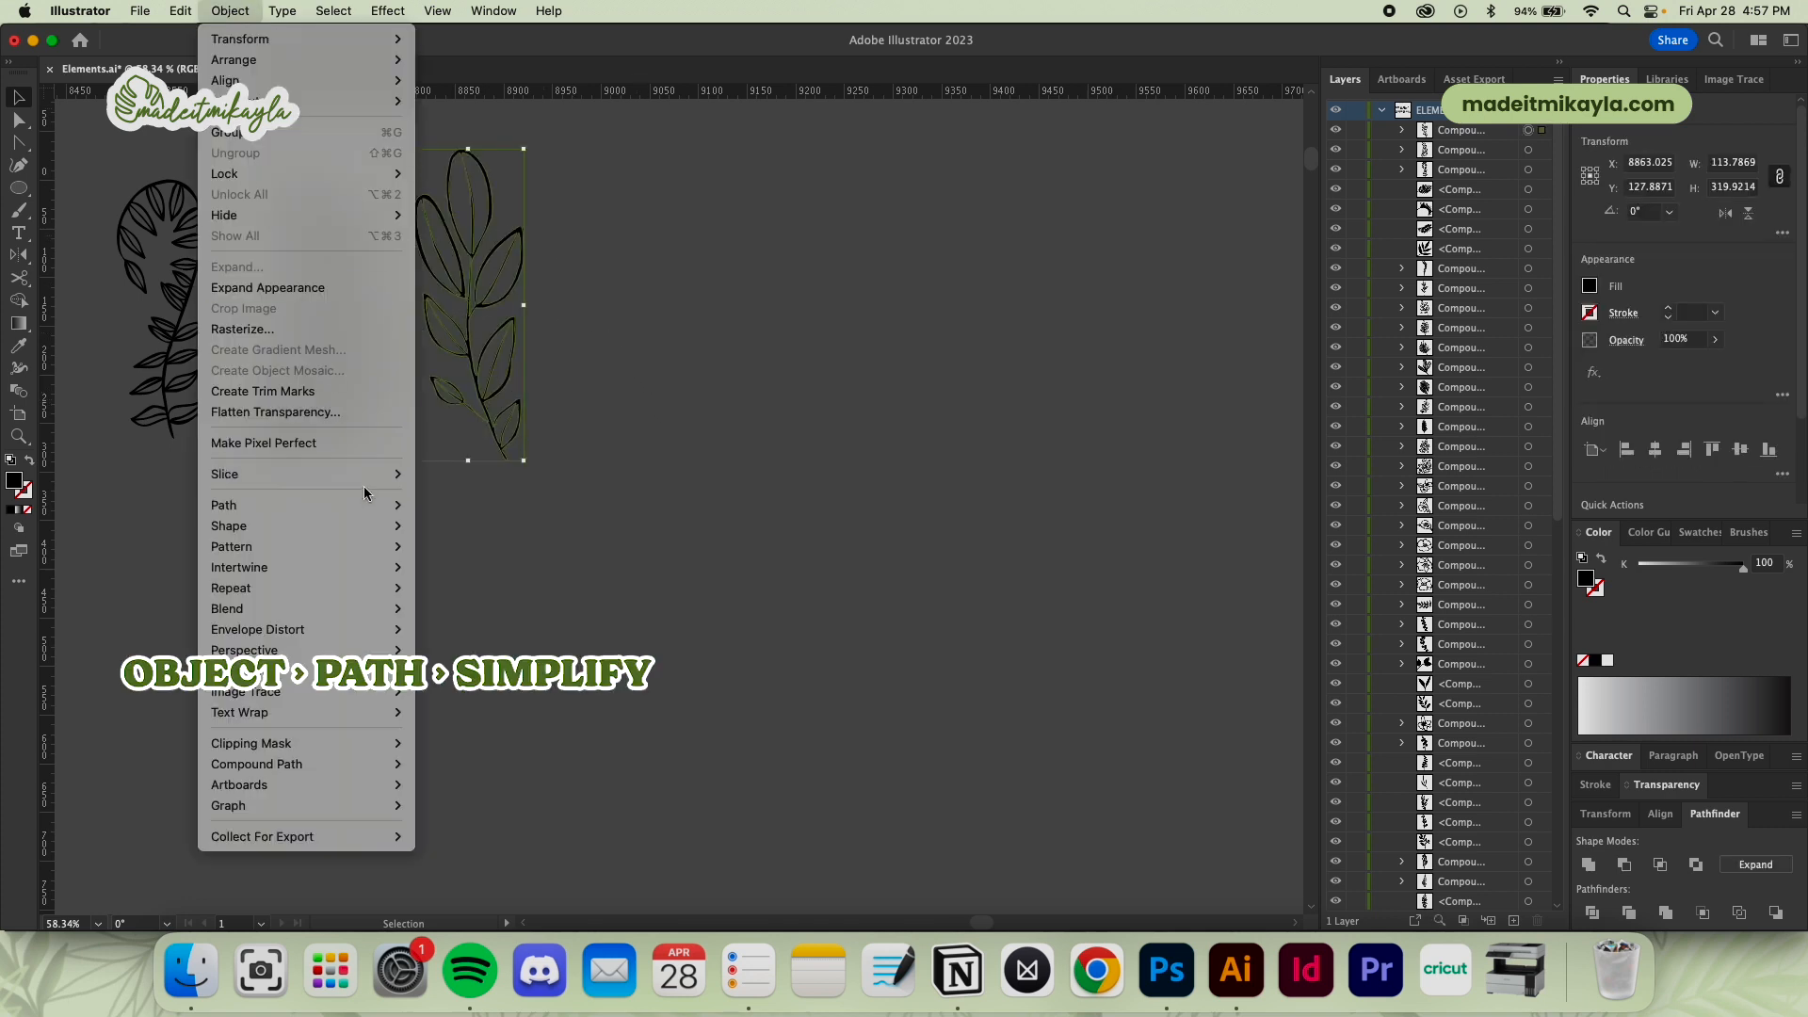
{"action": "mouse_move", "coordinate": [311, 505]}
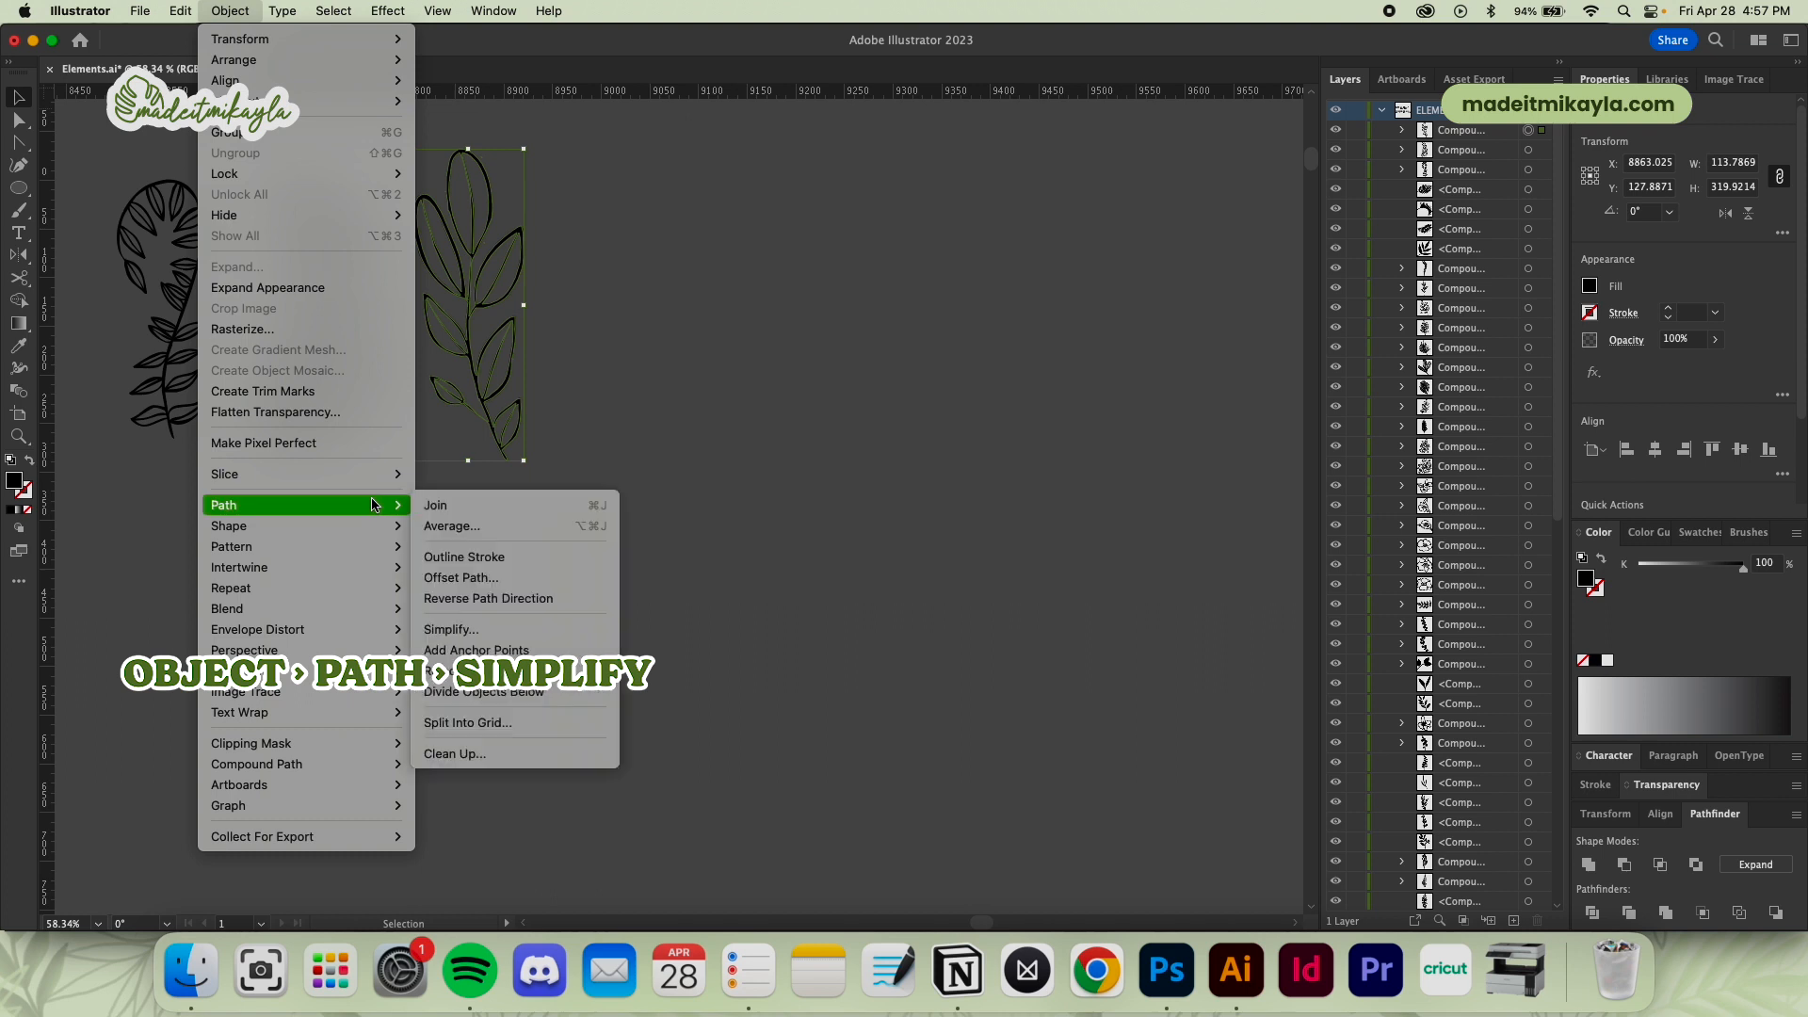
{"action": "left_click", "coordinate": [450, 629]}
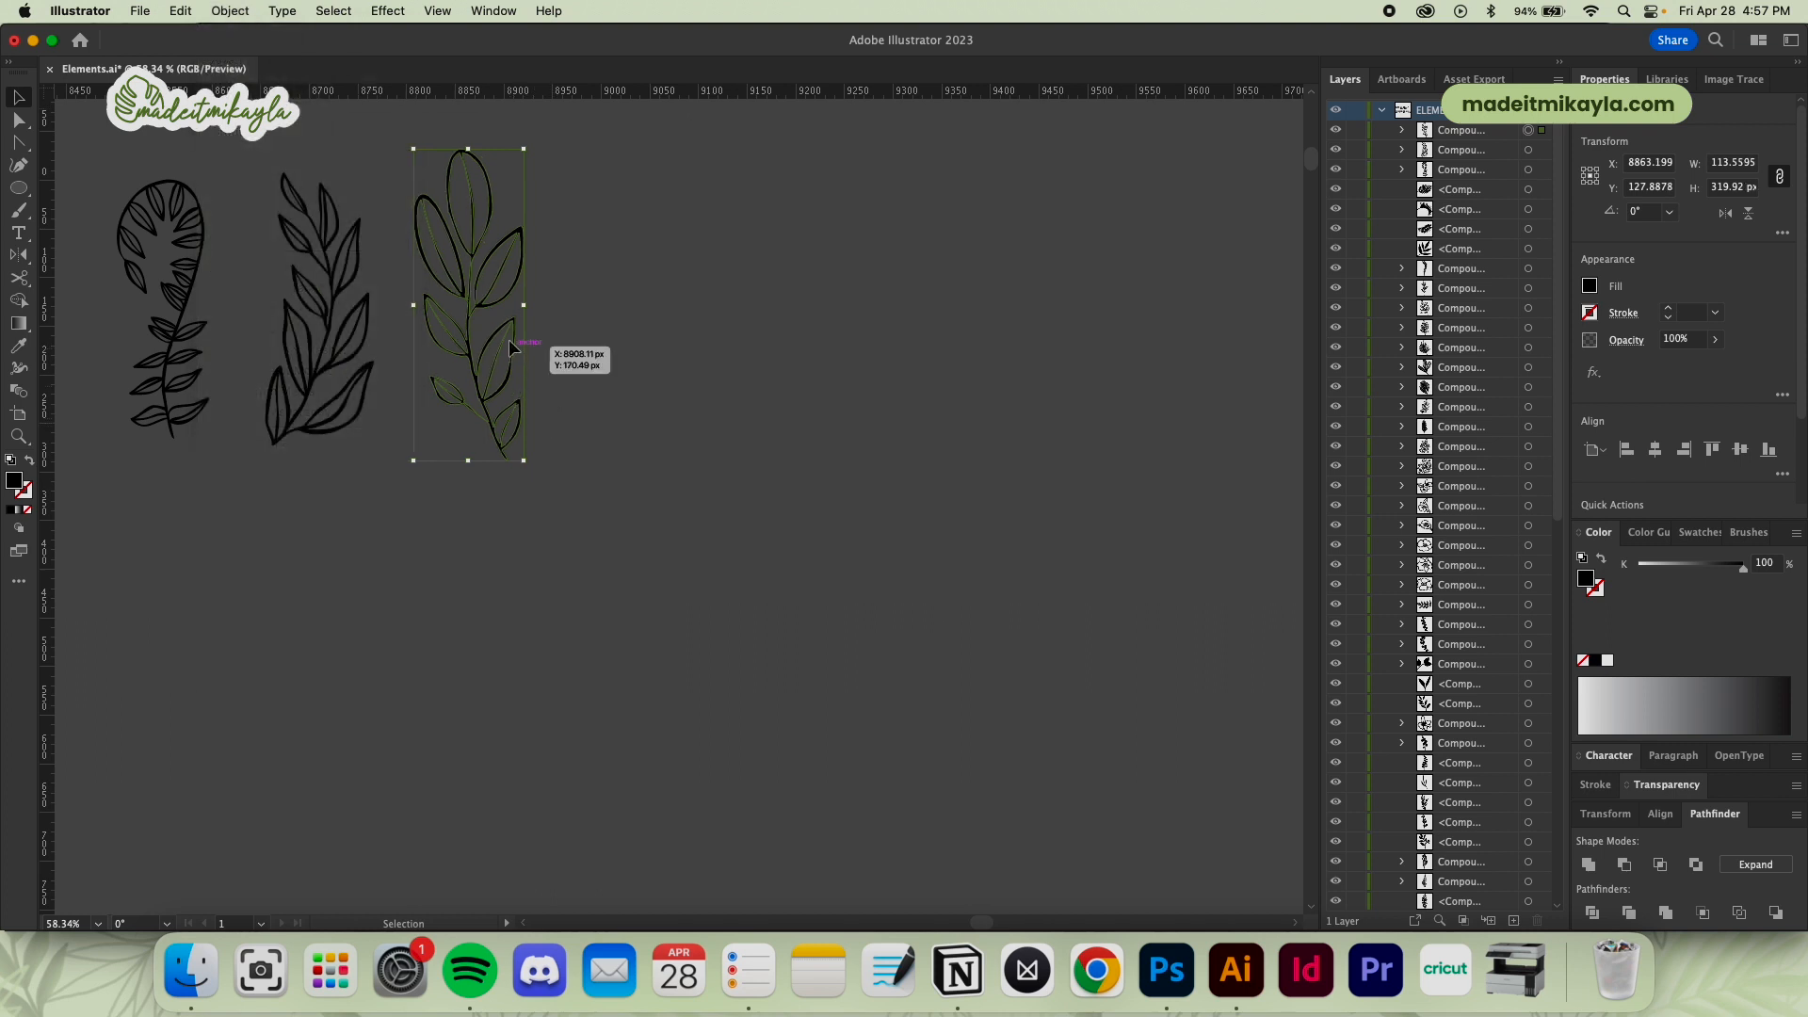
{"action": "key", "text": "a"}
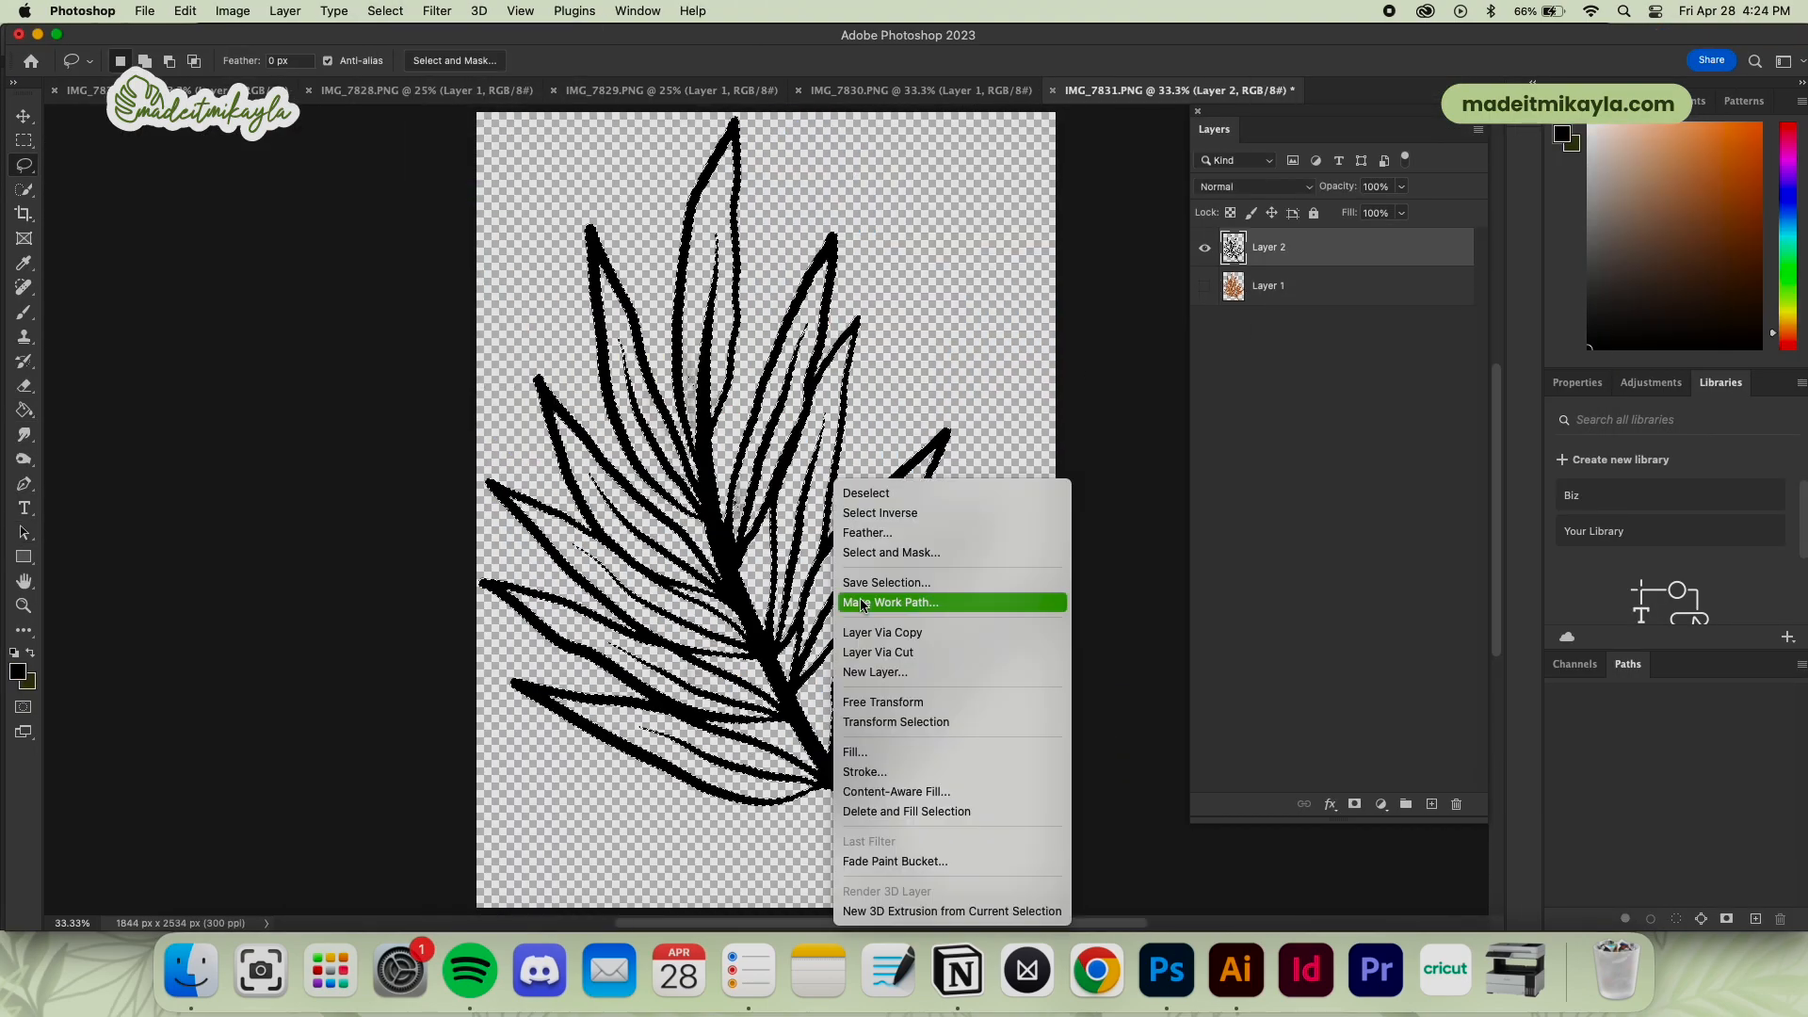
Make a work path from the palm leaf's linework selection in IMG_7831.PNG in Photoshop, and deselect the pasted leaf branch in Illustrator
{"action": "left_click", "coordinate": [890, 603]}
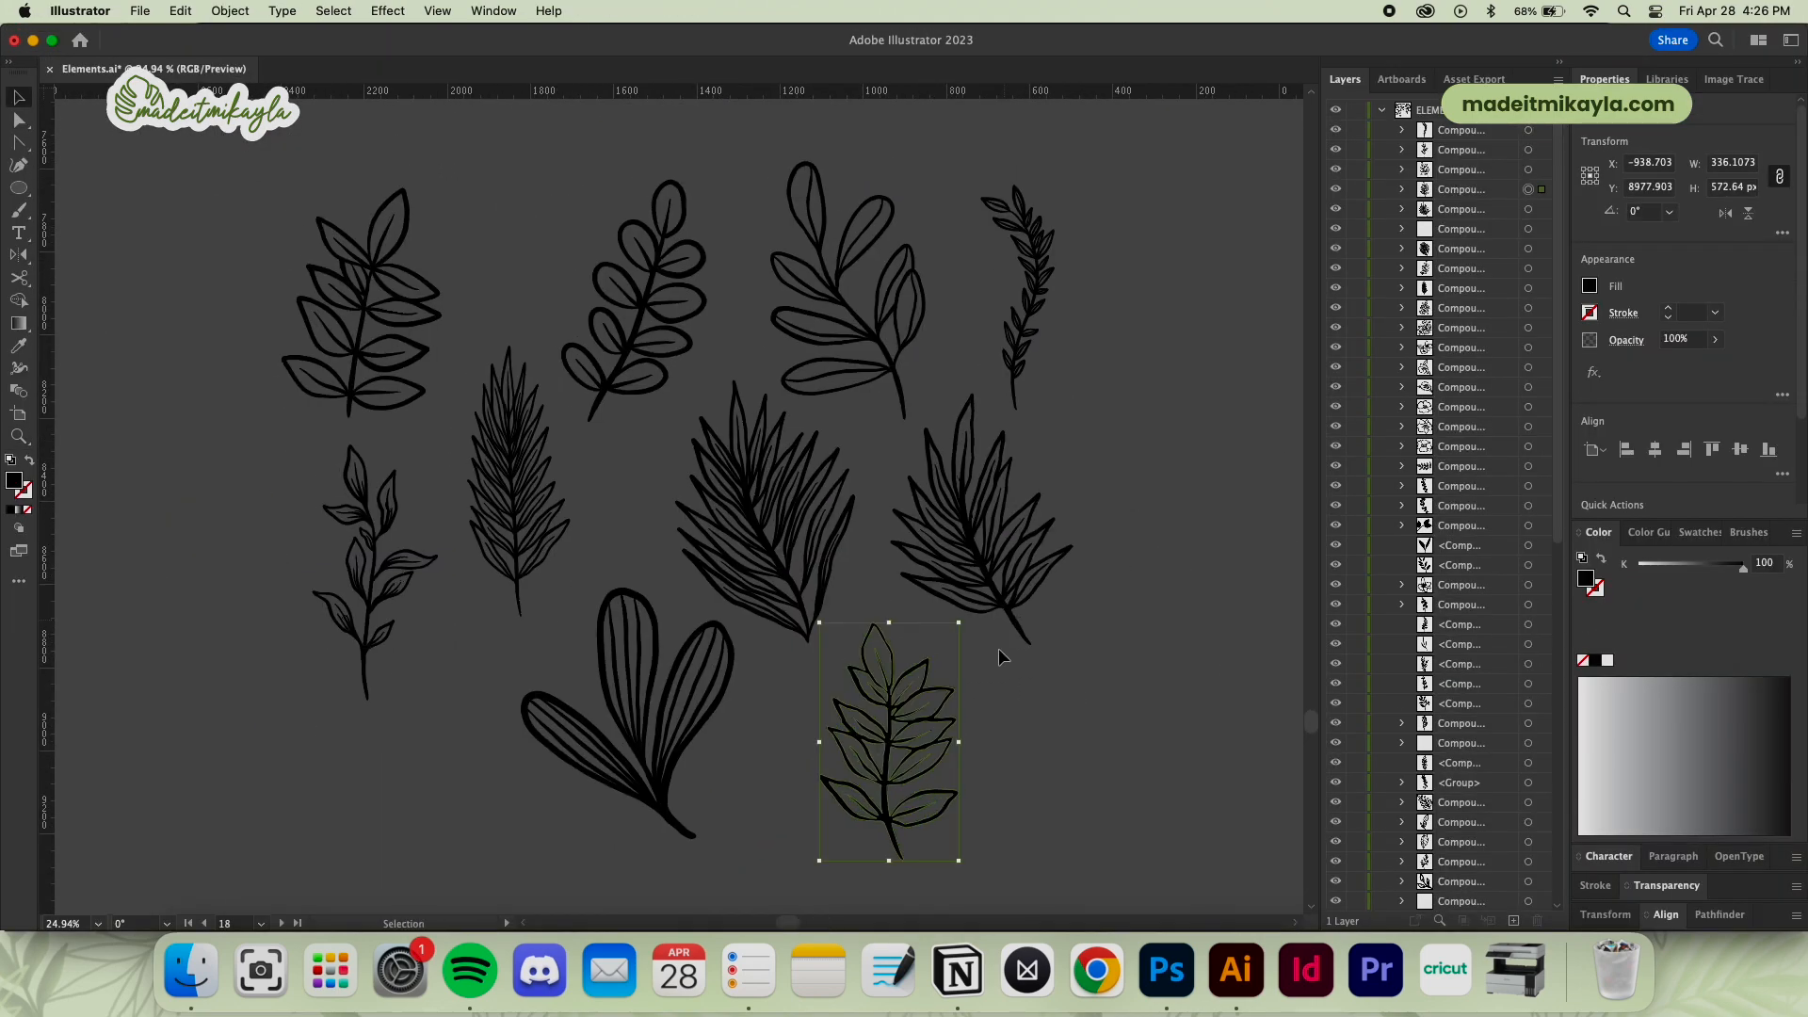
{"action": "left_click", "coordinate": [1059, 719]}
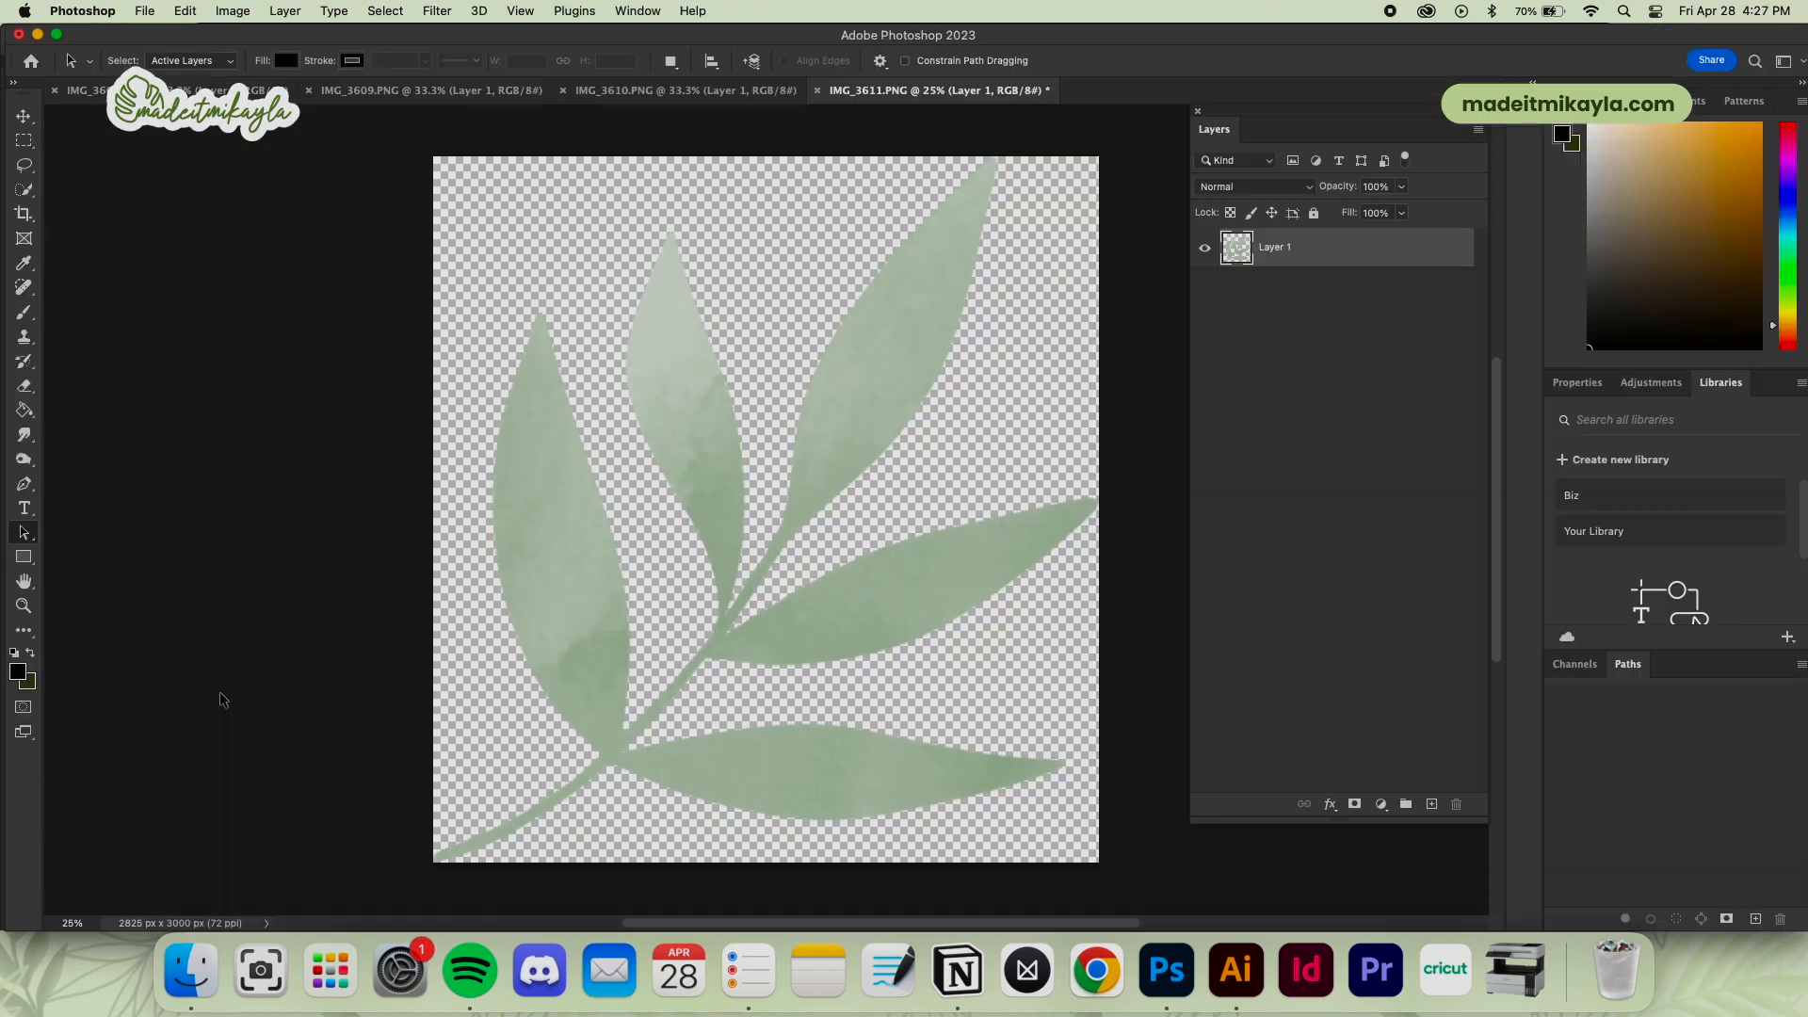
Open the context options for the green leaf branch in IMG_3611.PNG in Photoshop
{"action": "right_click", "coordinate": [1059, 524]}
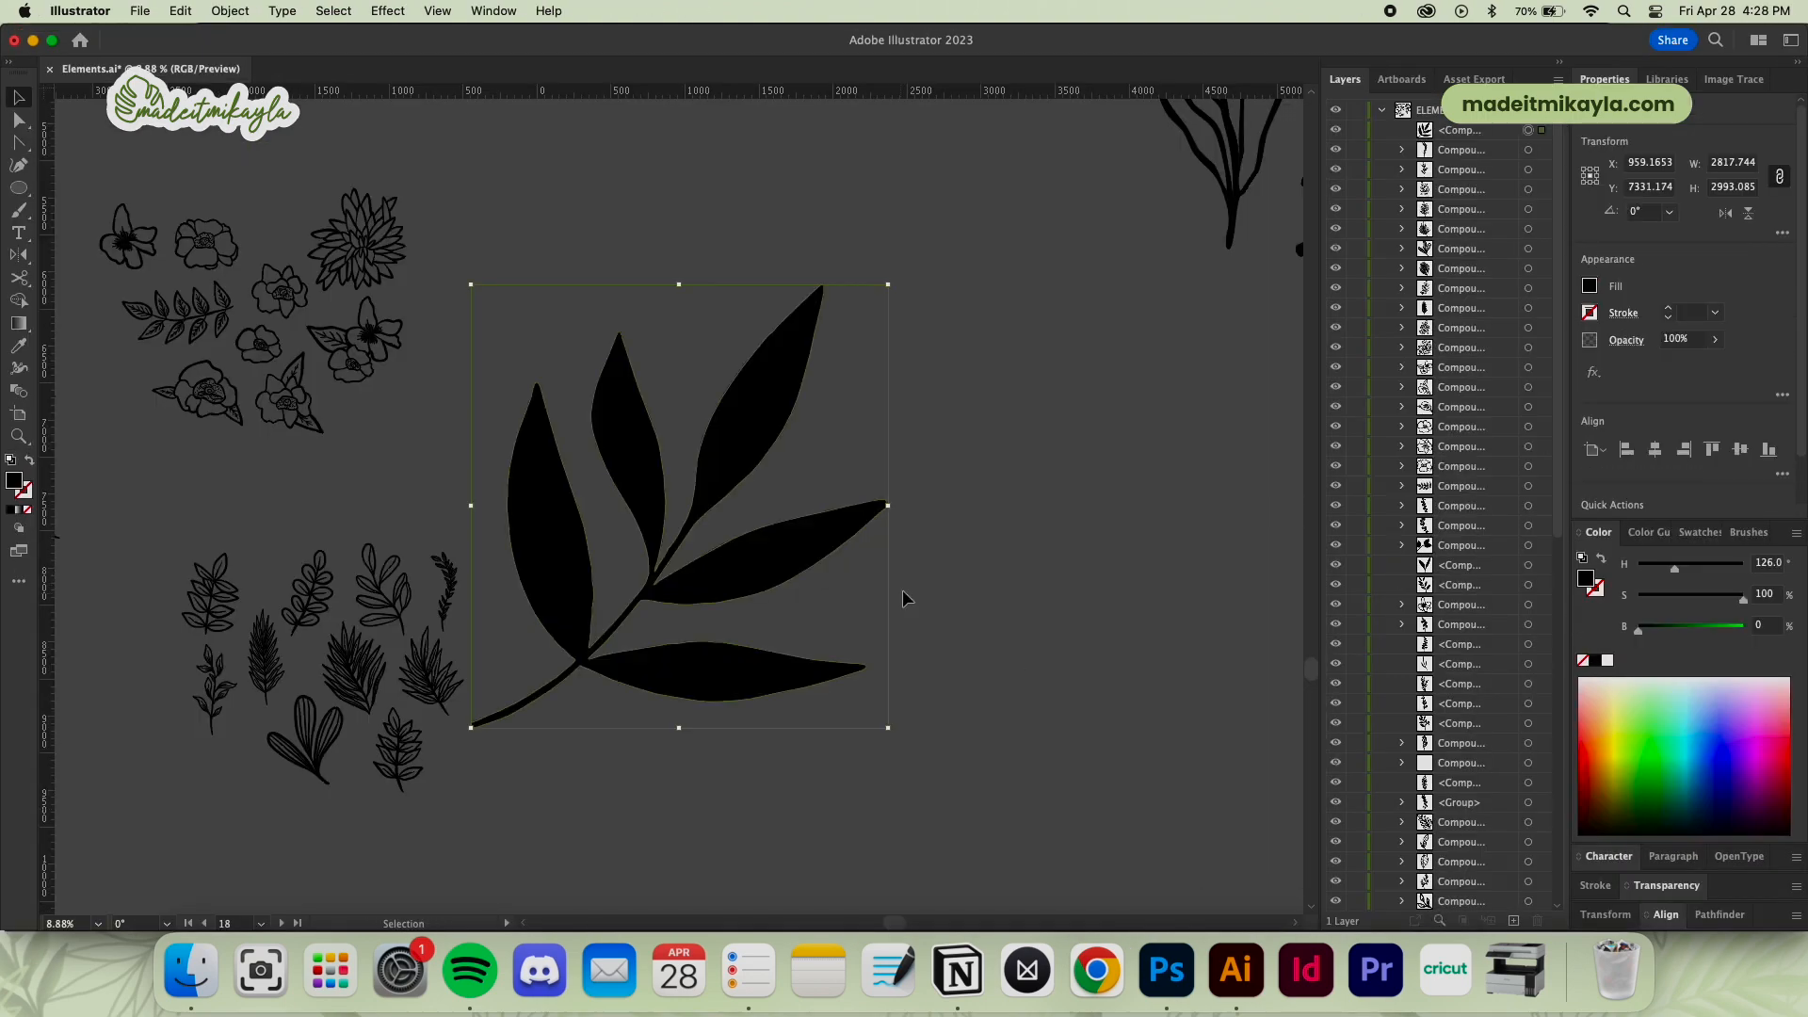